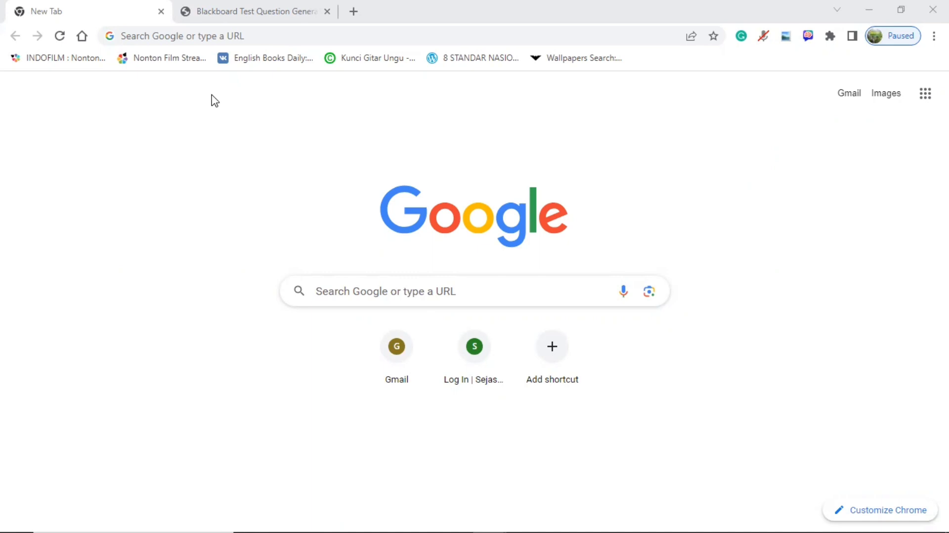
# Open moodle.kegiatanbelajarmengajar.id/devmain and log in with the prefilled administrator account
pyautogui.click(137, 37)
pyautogui.write('moodle.kegiatanbelajarmengajar.id/devmain')
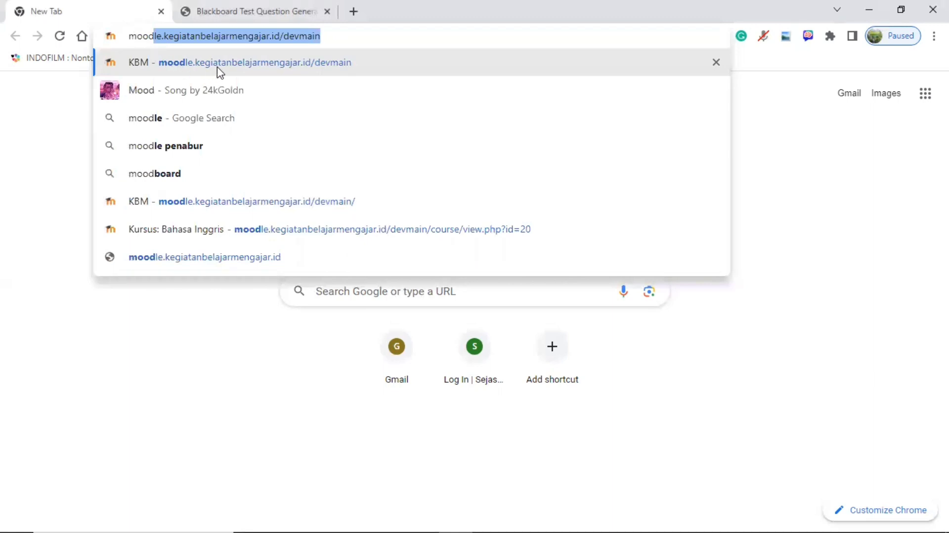
pyautogui.click(244, 64)
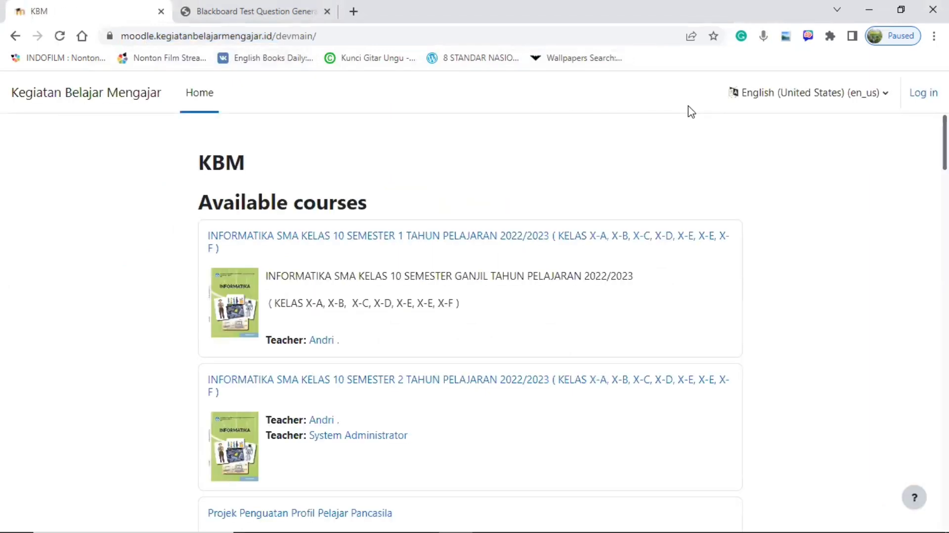
pyautogui.click(922, 96)
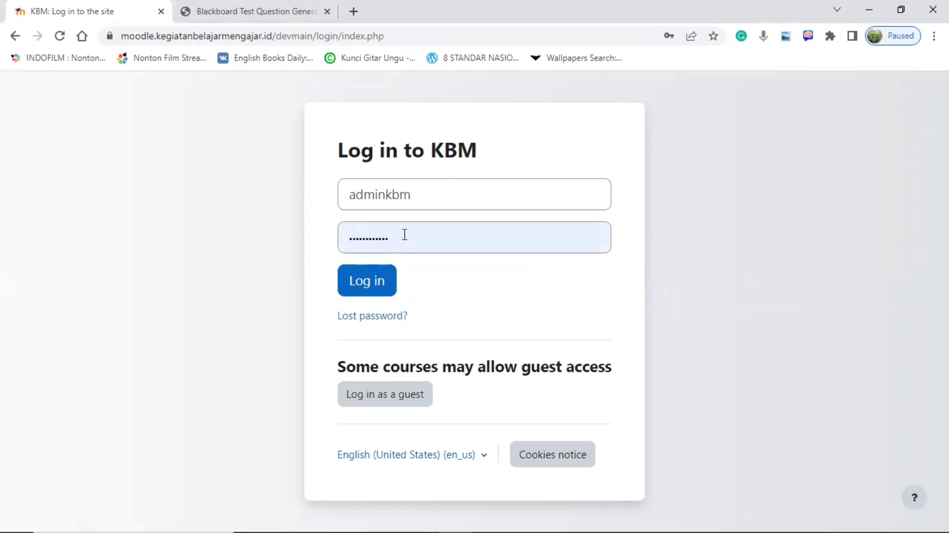
pyautogui.click(375, 282)
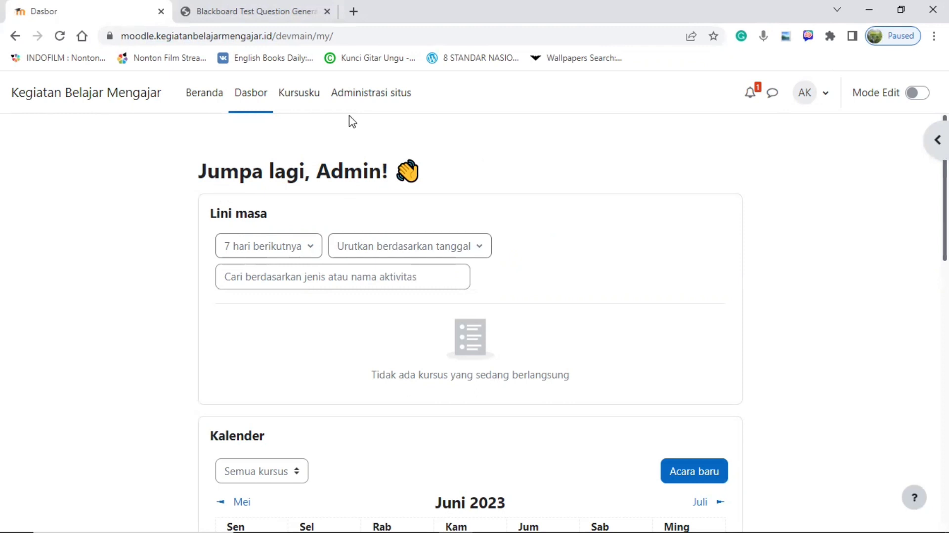
# Open the Bahasa Inggris course from the list of available courses on the Beranda page
pyautogui.click(207, 99)
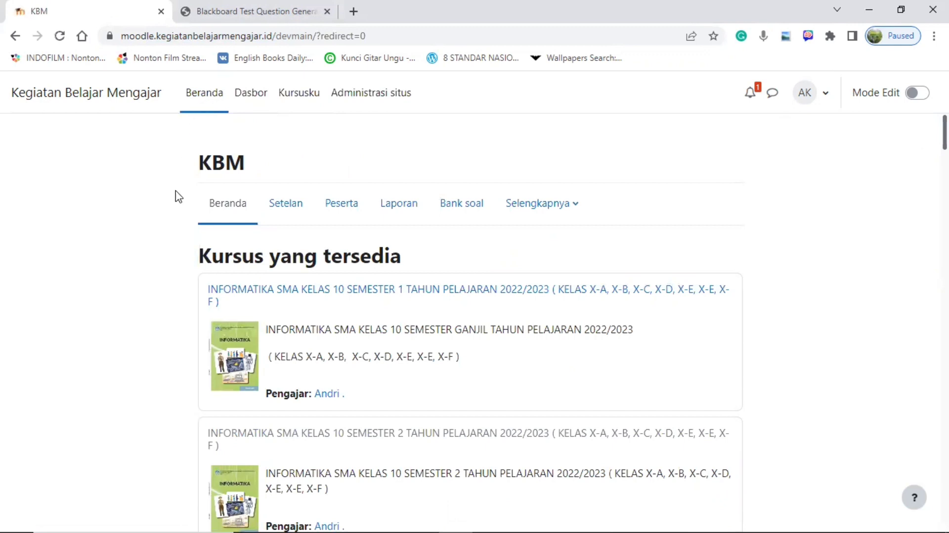
pyautogui.scroll(-5, 174, 212)
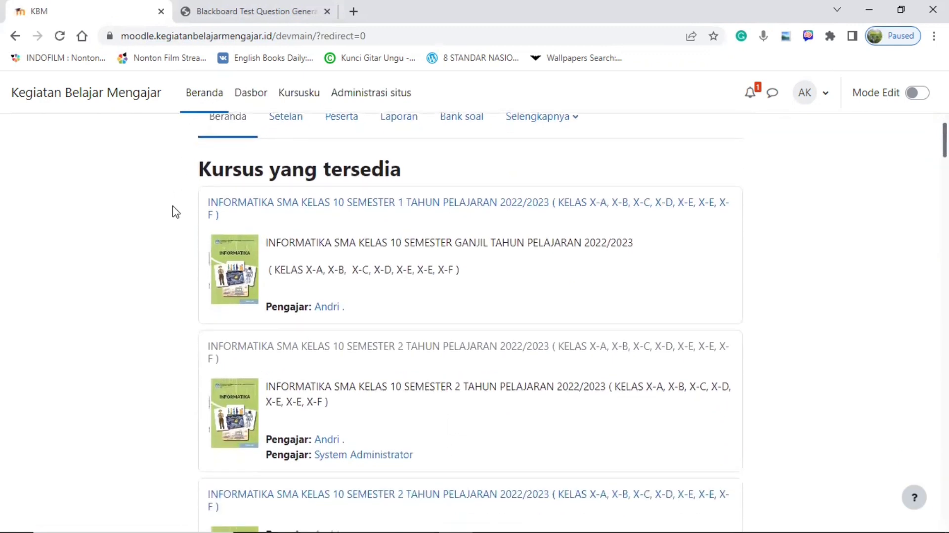
pyautogui.scroll(-2, 174, 212)
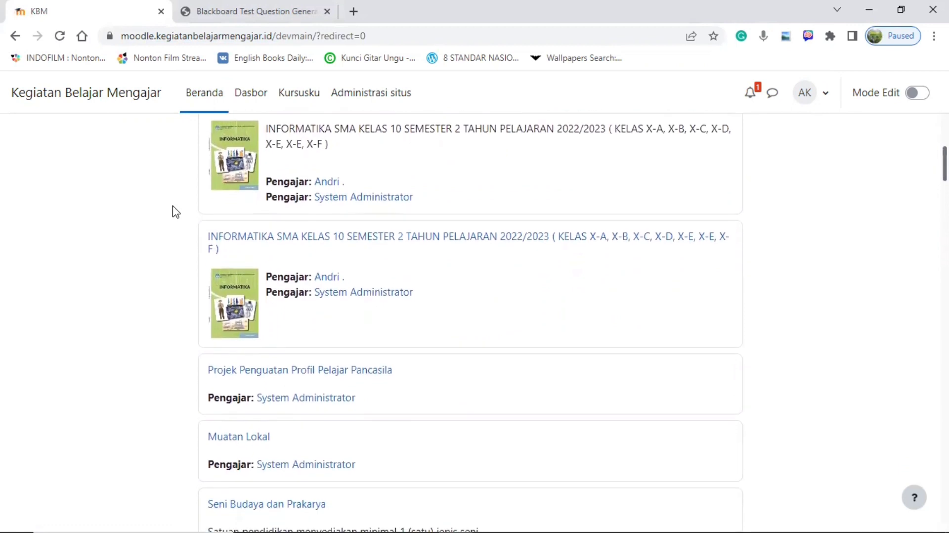
pyautogui.scroll(-2, 174, 212)
pyautogui.scroll(-1, 174, 212)
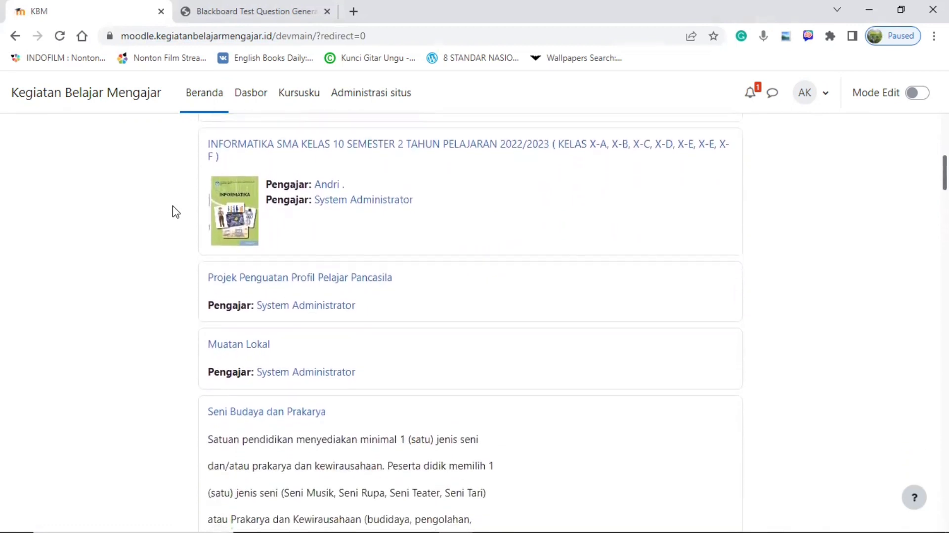
pyautogui.scroll(-4, 174, 212)
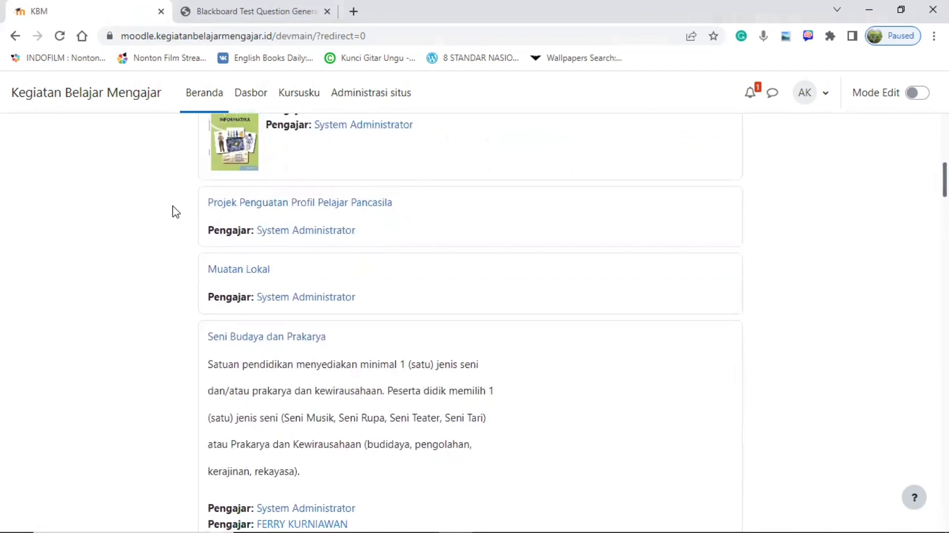
pyautogui.scroll(1, 209, 198)
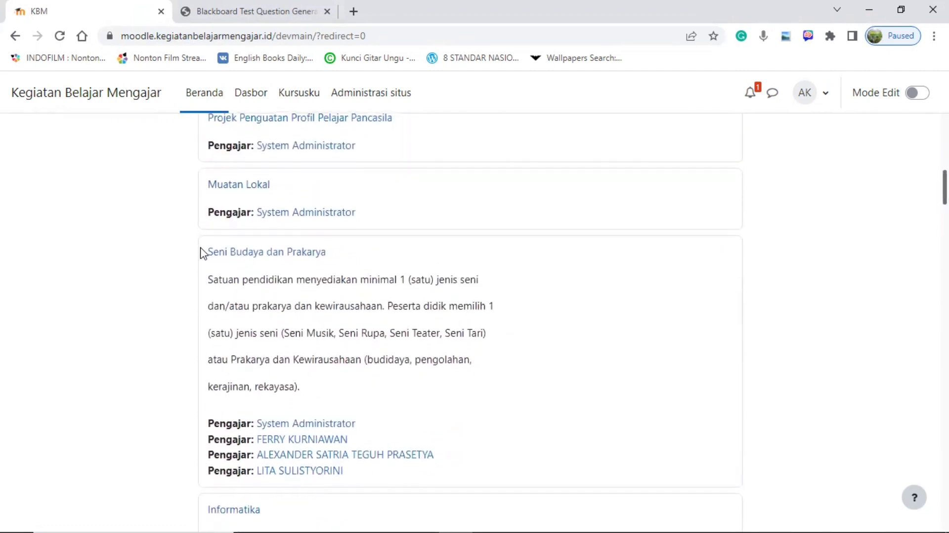
pyautogui.scroll(-1, 202, 252)
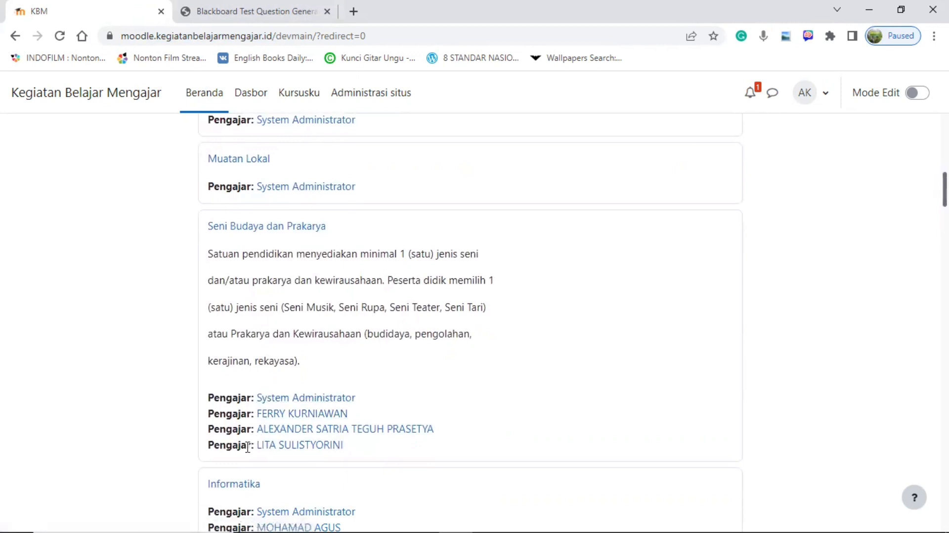
pyautogui.scroll(-2, 216, 439)
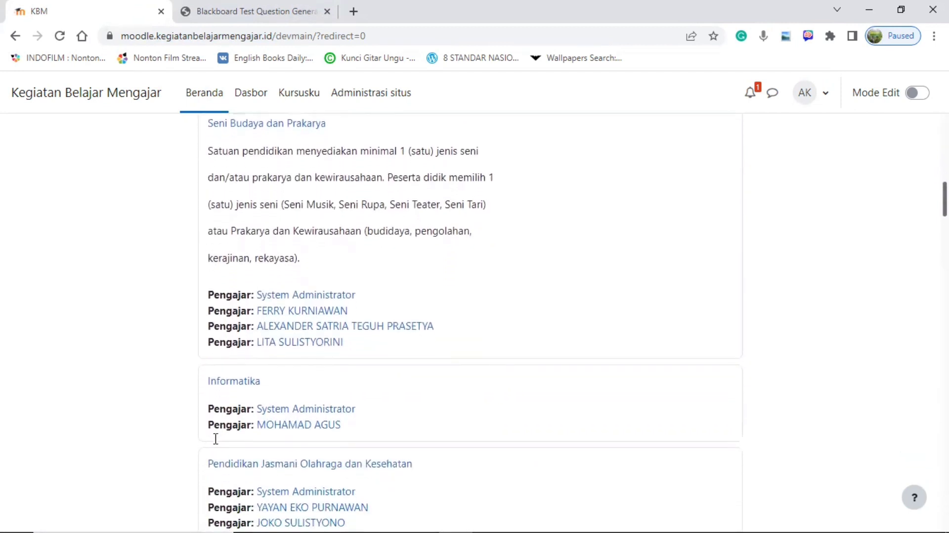
pyautogui.scroll(-3, 221, 447)
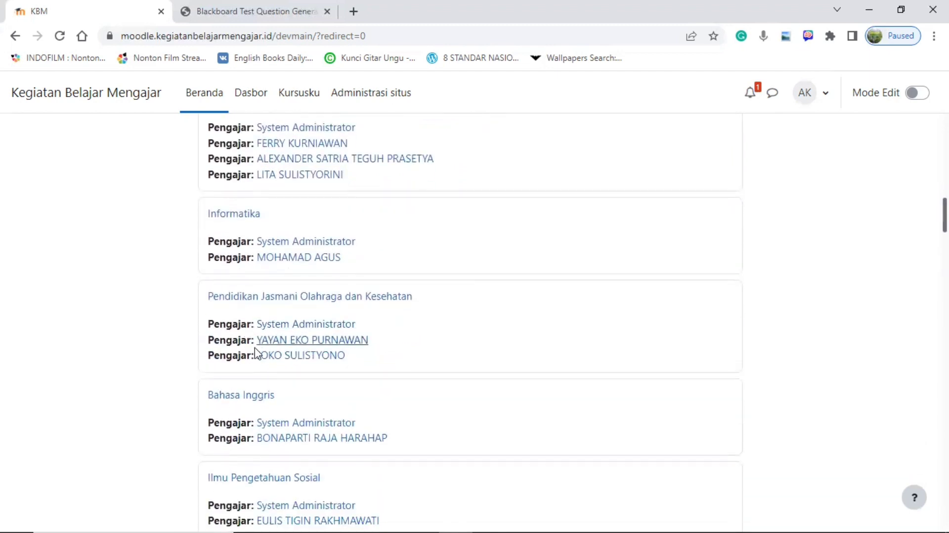
pyautogui.scroll(-1, 215, 379)
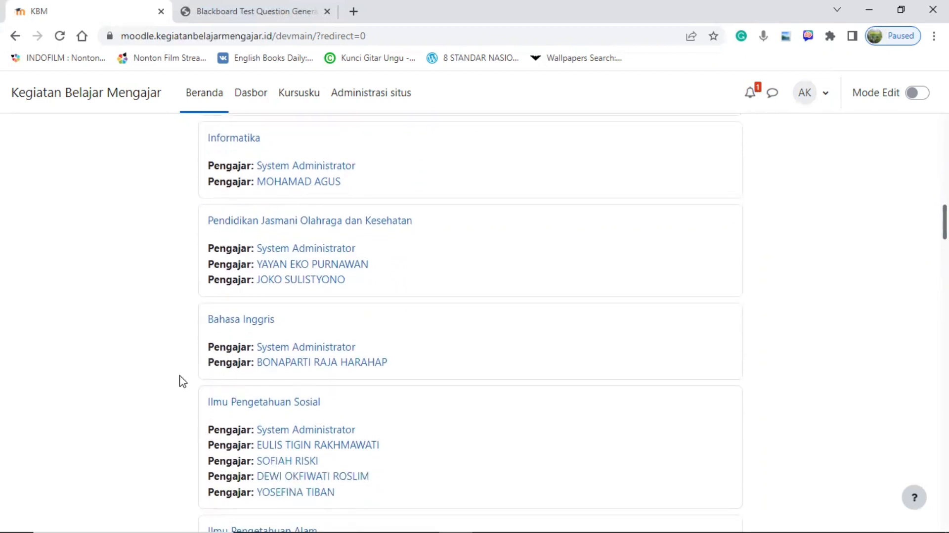
pyautogui.scroll(-1, 183, 382)
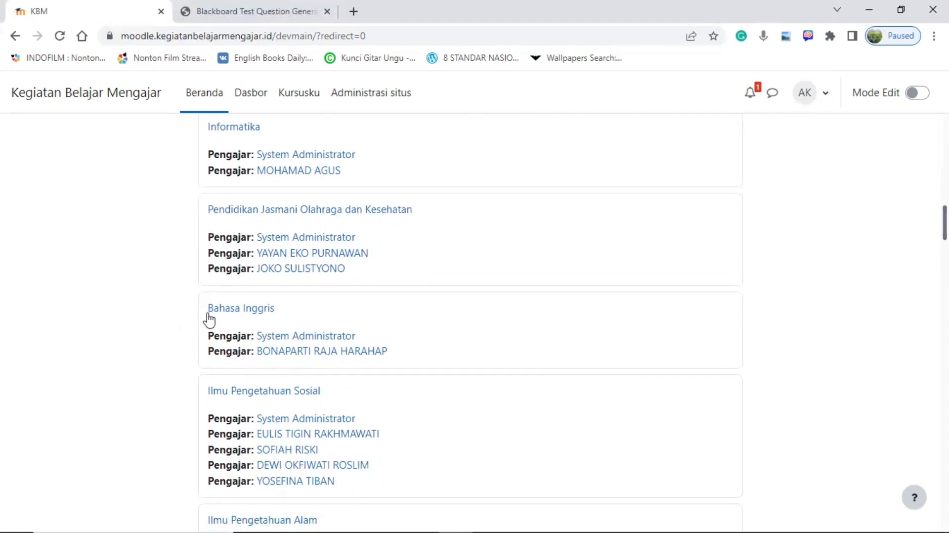
pyautogui.click(231, 312)
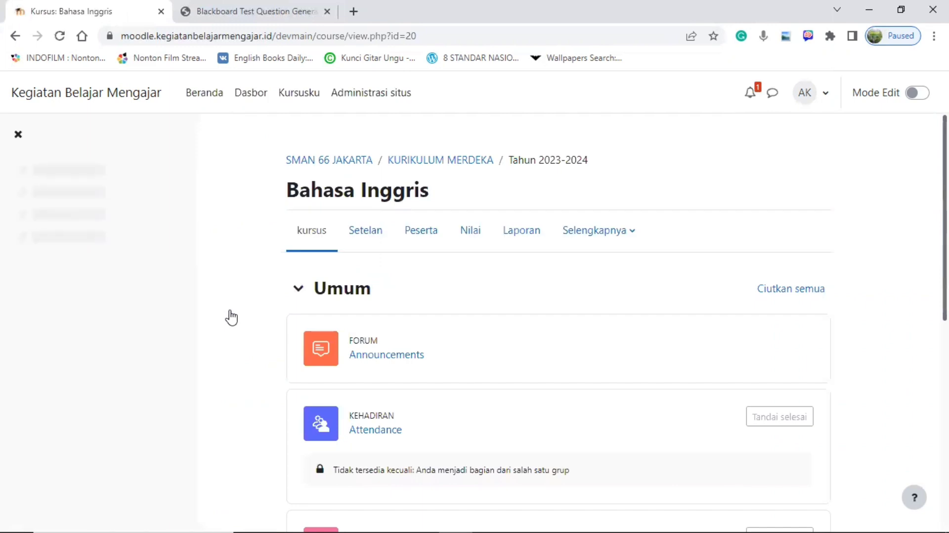
# Look over the activities of the Bahasa Inggris course and turn on its edit mode
pyautogui.scroll(-2, 424, 256)
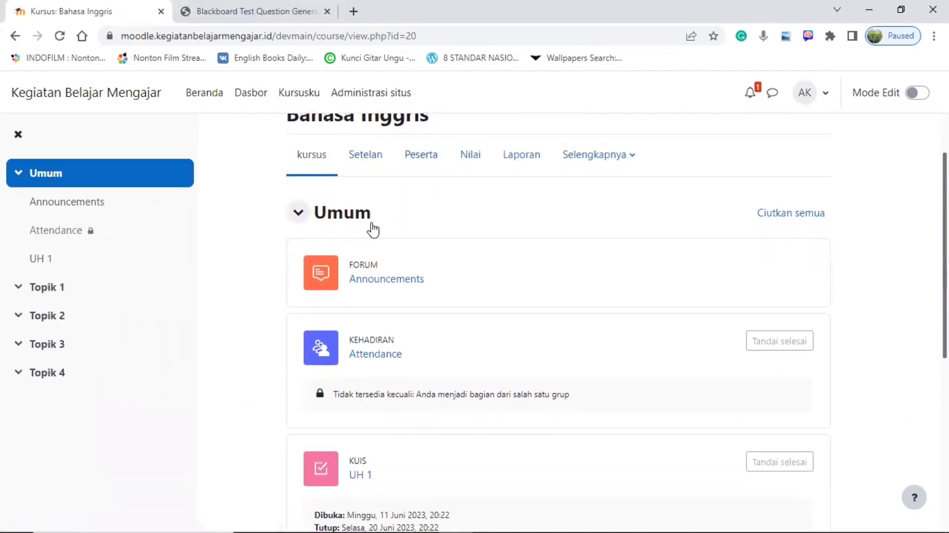
pyautogui.scroll(-3, 392, 289)
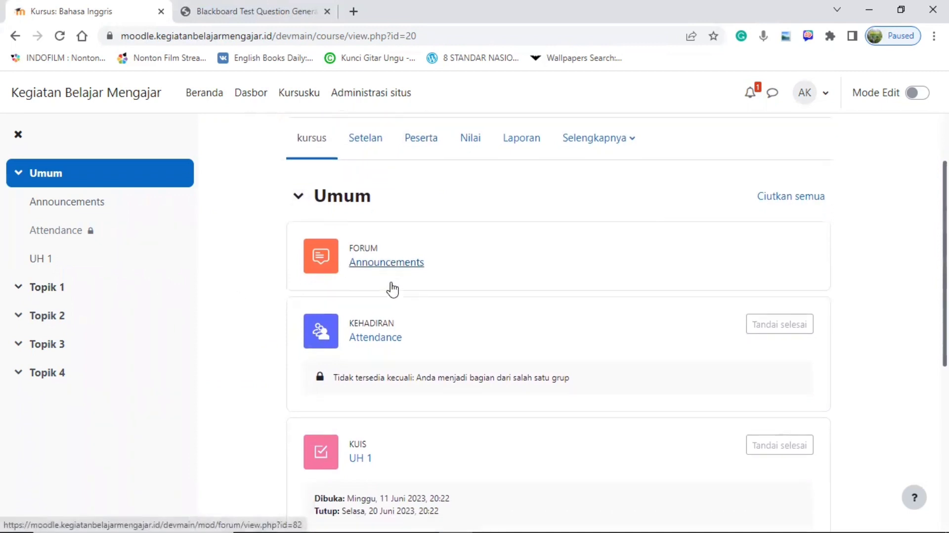
pyautogui.scroll(-1, 393, 289)
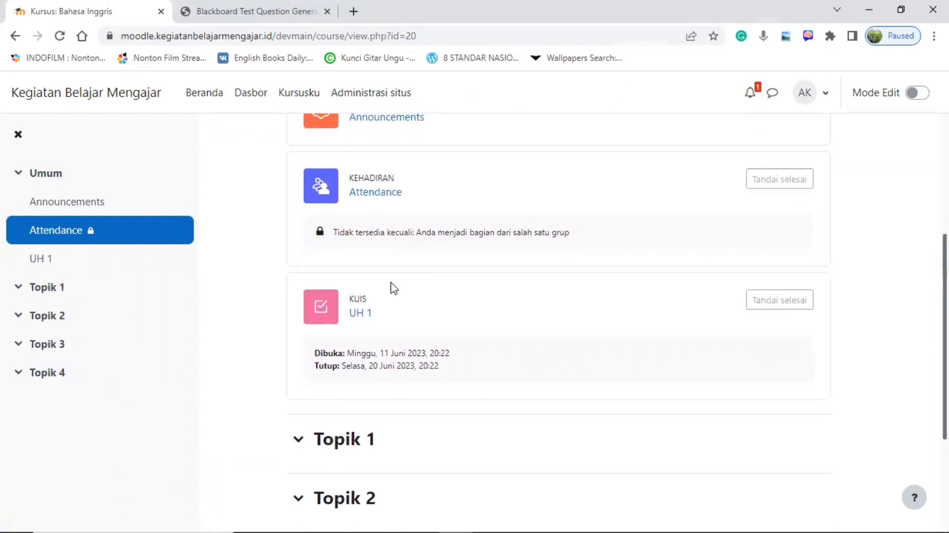
pyautogui.scroll(5, 391, 288)
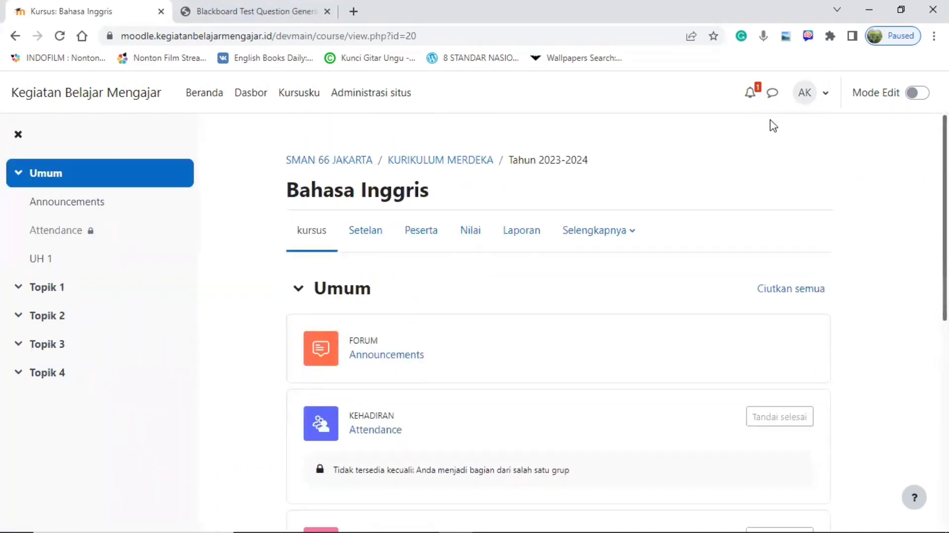
pyautogui.click(918, 94)
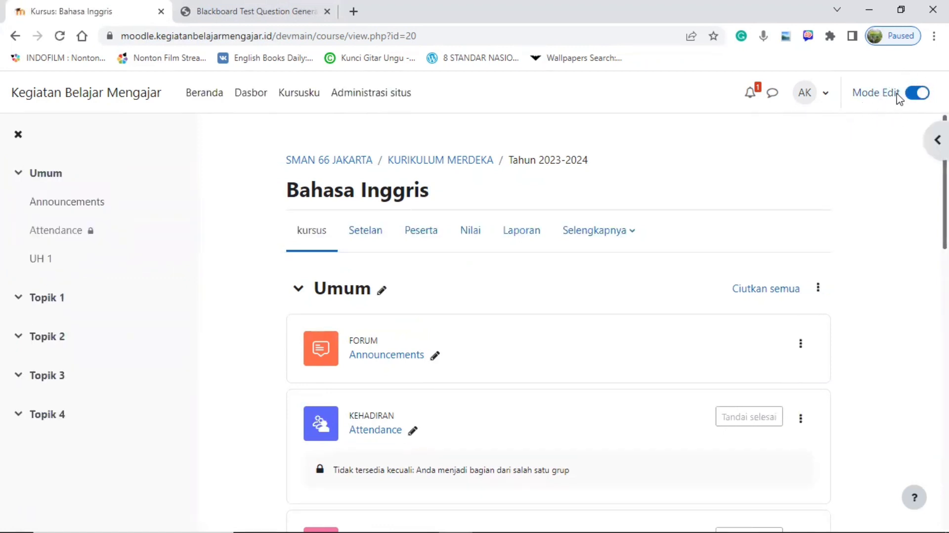
# Add a new Kuis activity below UH 1 in the course's Umum section
pyautogui.scroll(-5, 781, 267)
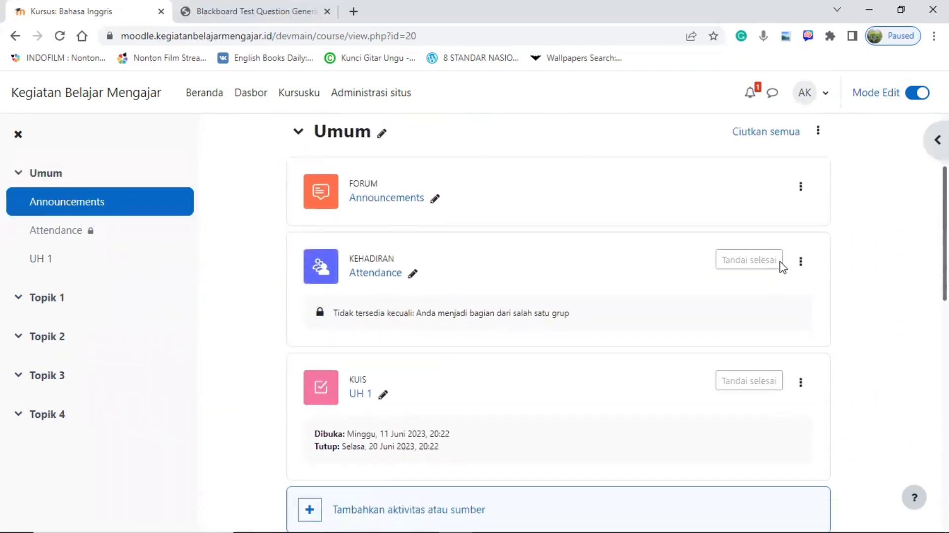
pyautogui.scroll(-3, 737, 275)
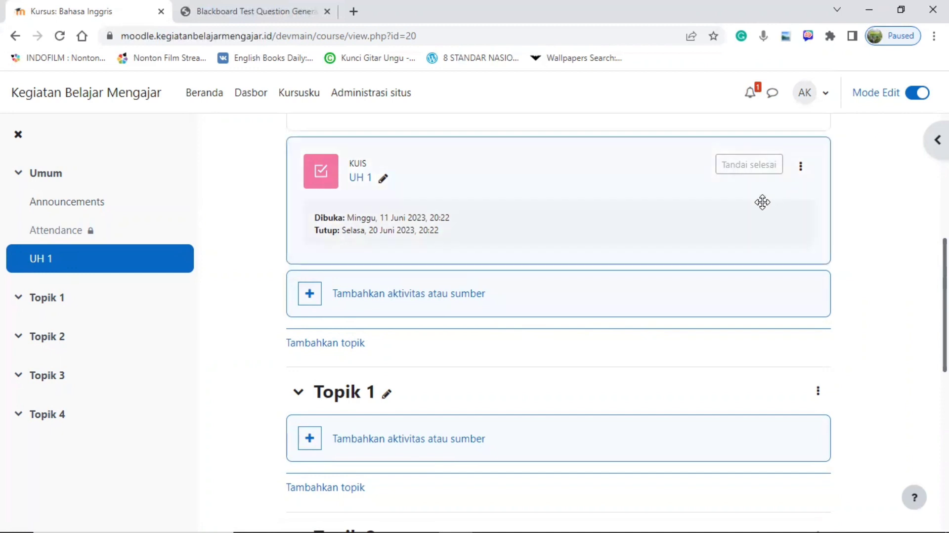
pyautogui.click(411, 295)
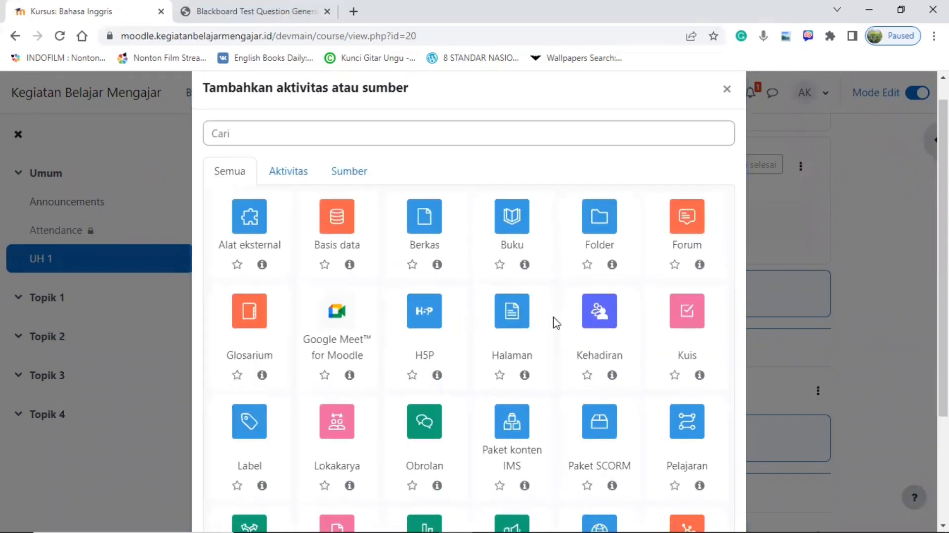
pyautogui.click(684, 322)
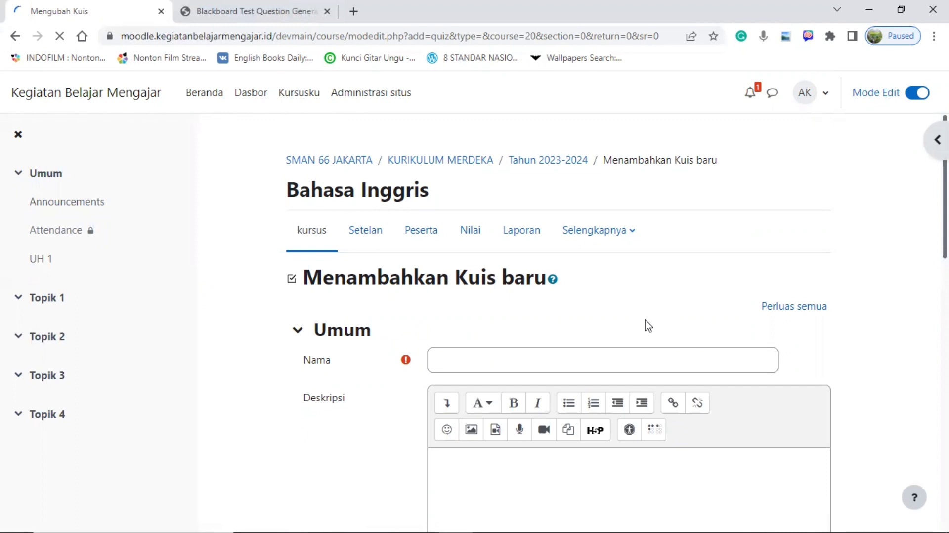
# Name the new quiz UH 2
pyautogui.scroll(-3, 499, 332)
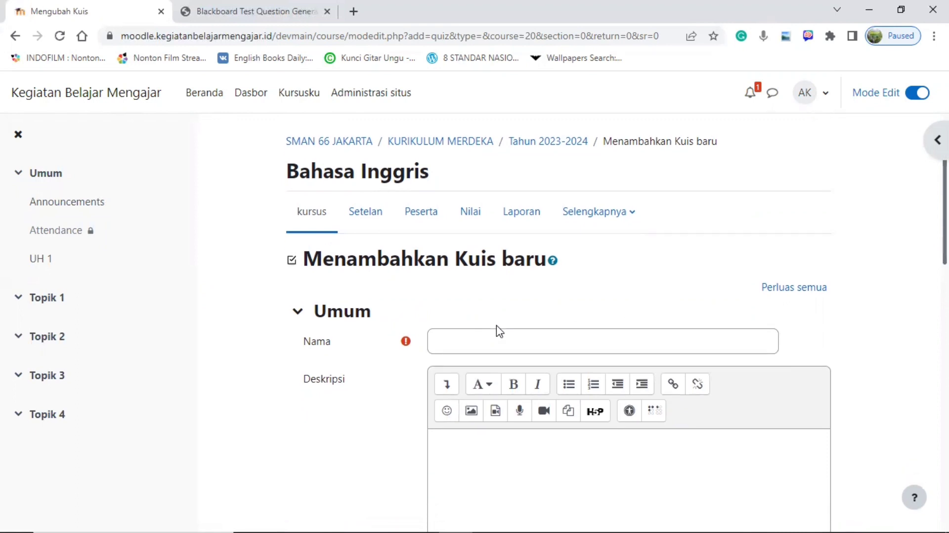
pyautogui.click(470, 205)
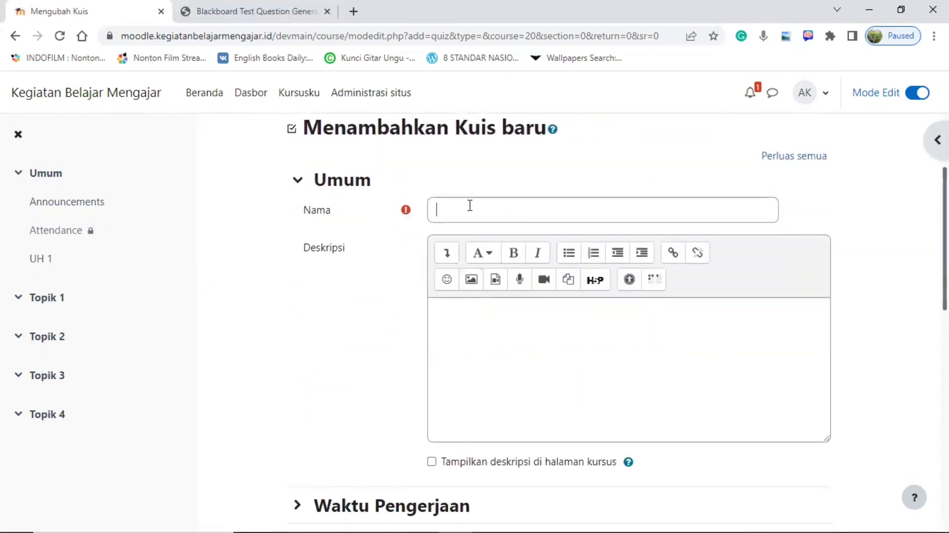
pyautogui.write('UH 2')
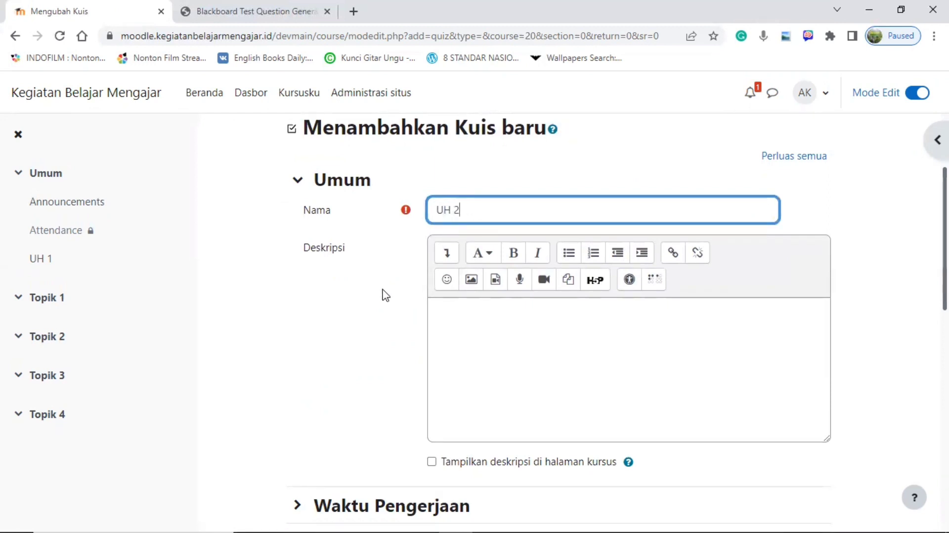
pyautogui.scroll(-3, 386, 297)
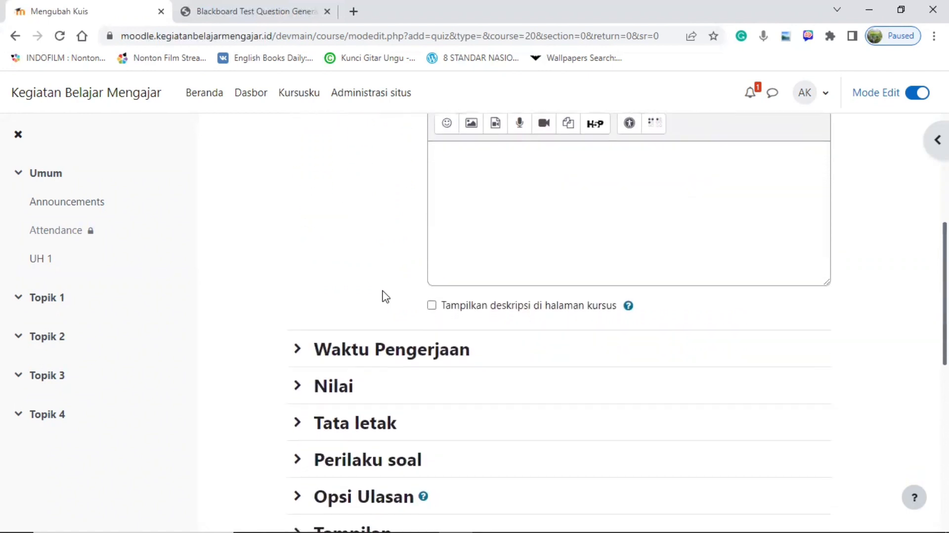
pyautogui.scroll(1, 385, 297)
pyautogui.click(465, 239)
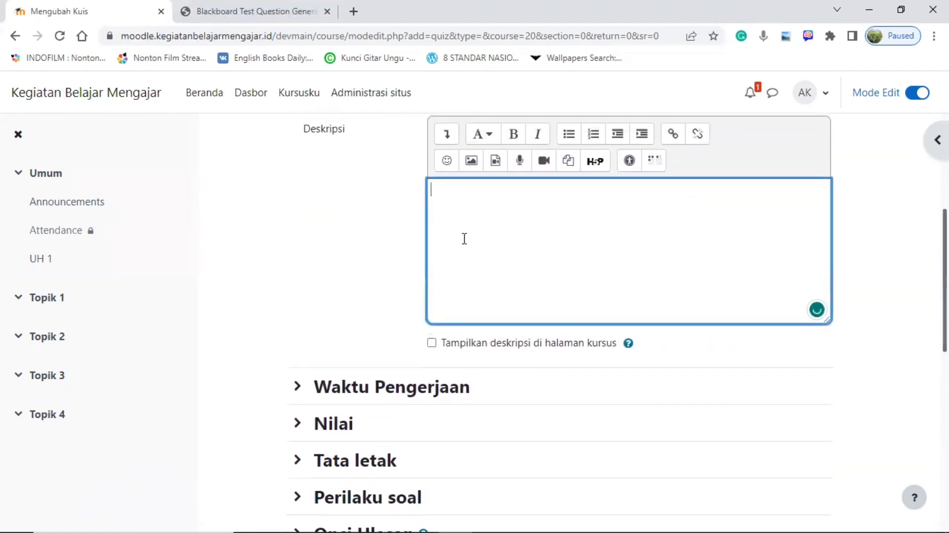
pyautogui.scroll(5, 465, 242)
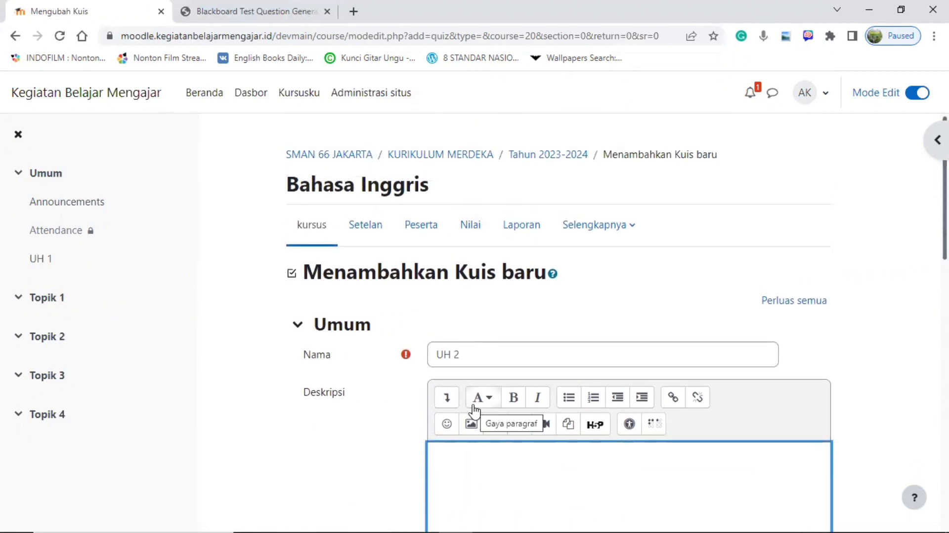
pyautogui.scroll(-3, 474, 411)
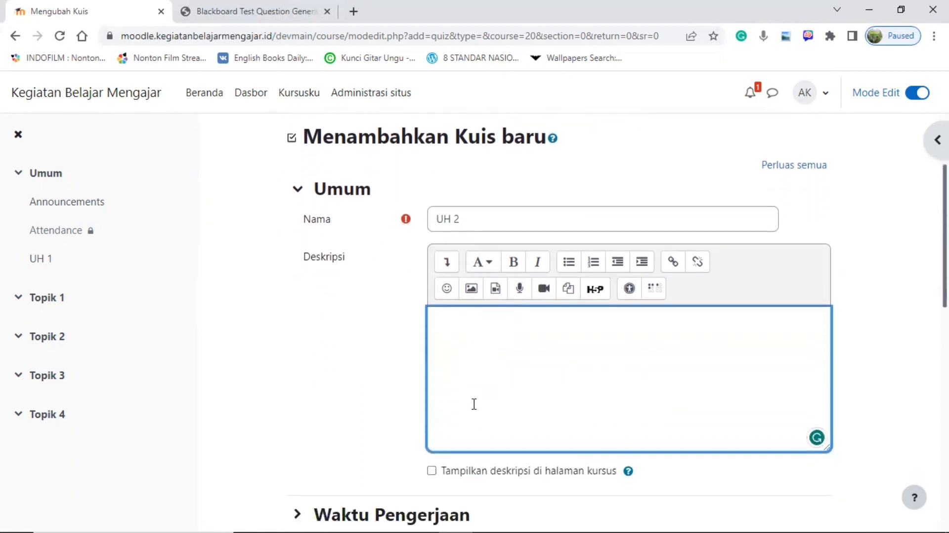
# Expand the Waktu Pengerjaan section and enable Kuis dimulai, Tutup kuis and the Waktu pengerjaan limit
pyautogui.scroll(-1, 474, 404)
pyautogui.scroll(-1, 473, 411)
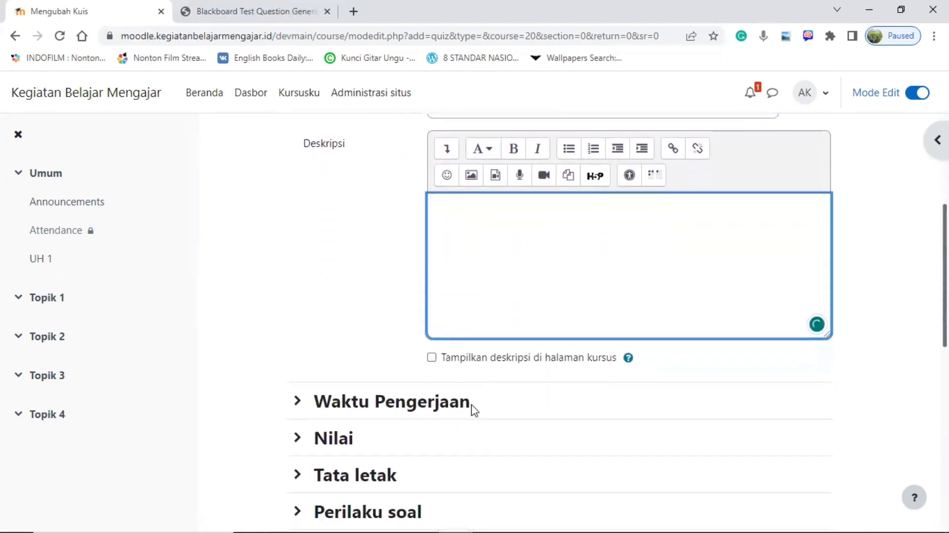
pyautogui.click(391, 405)
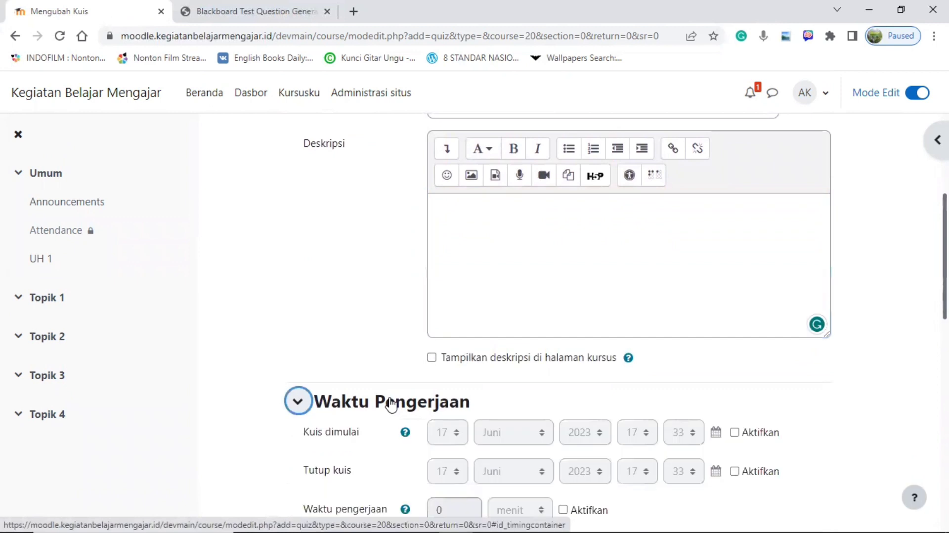
pyautogui.scroll(-3, 391, 404)
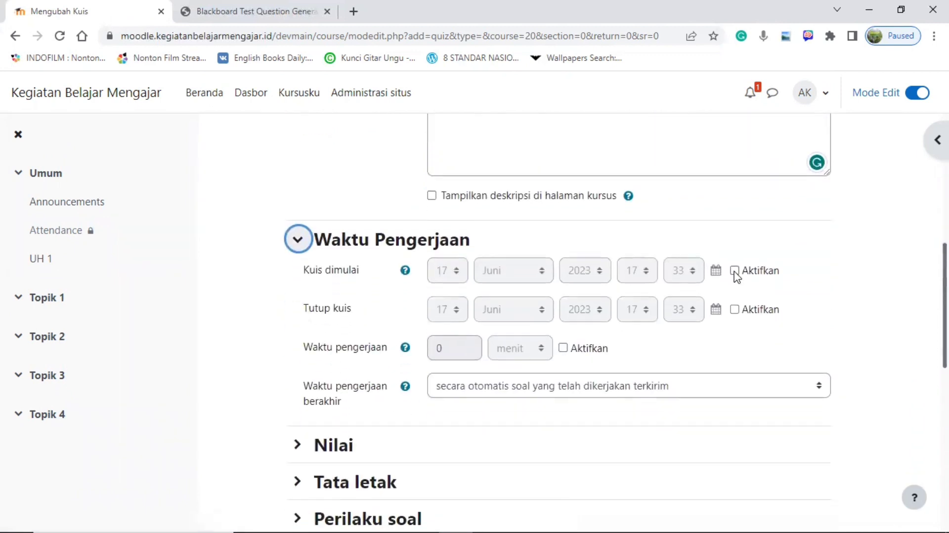
pyautogui.click(736, 272)
pyautogui.click(736, 311)
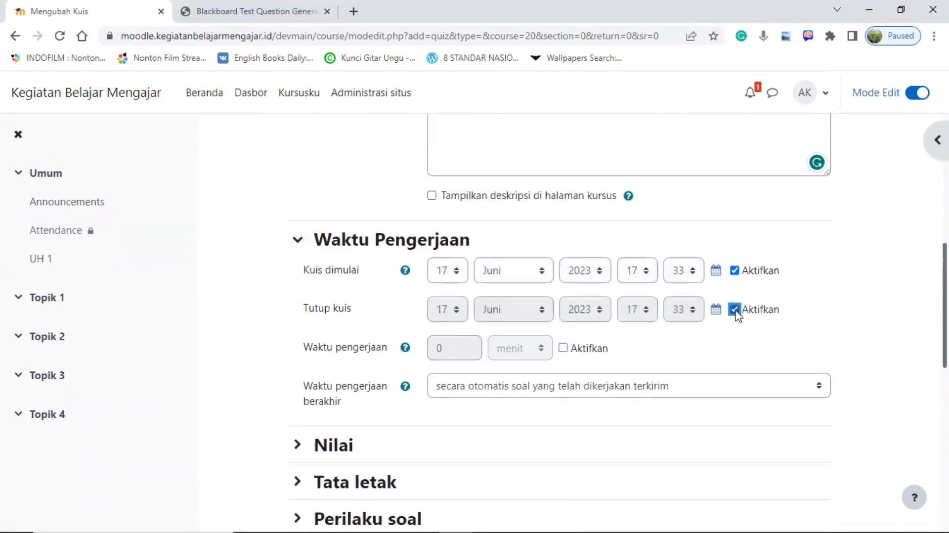
pyautogui.click(563, 348)
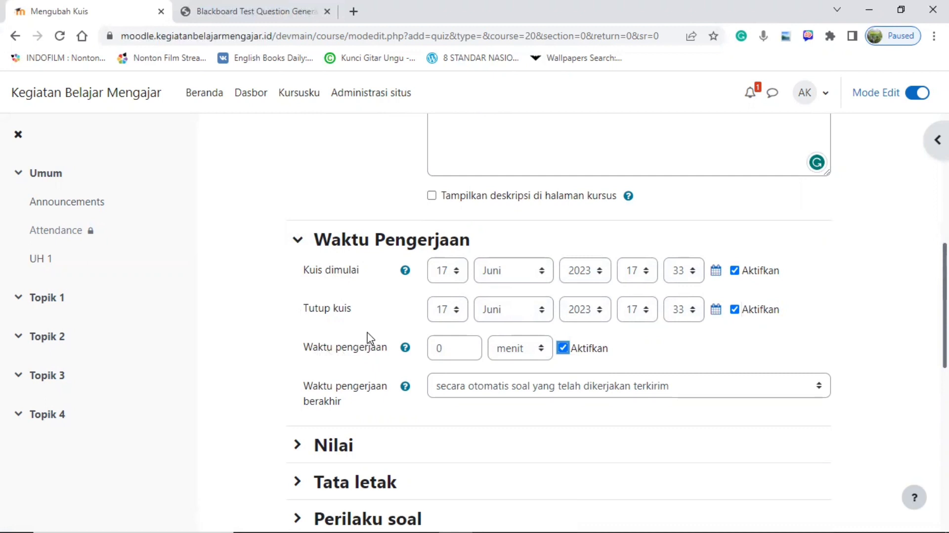
# Set the quiz's start (Kuis dimulai) to 18 Juni 2023 at 07:00
pyautogui.click(458, 275)
pyautogui.click(462, 253)
pyautogui.click(453, 243)
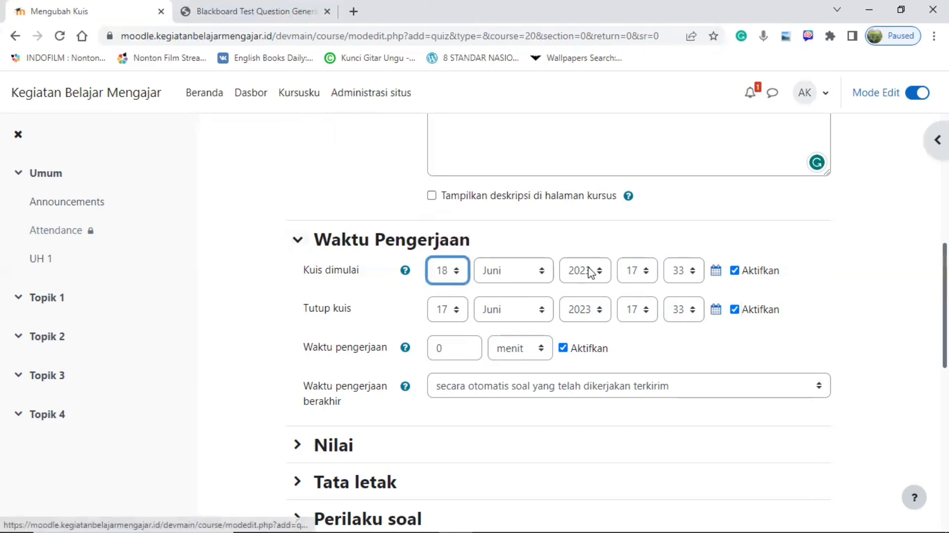
pyautogui.click(636, 276)
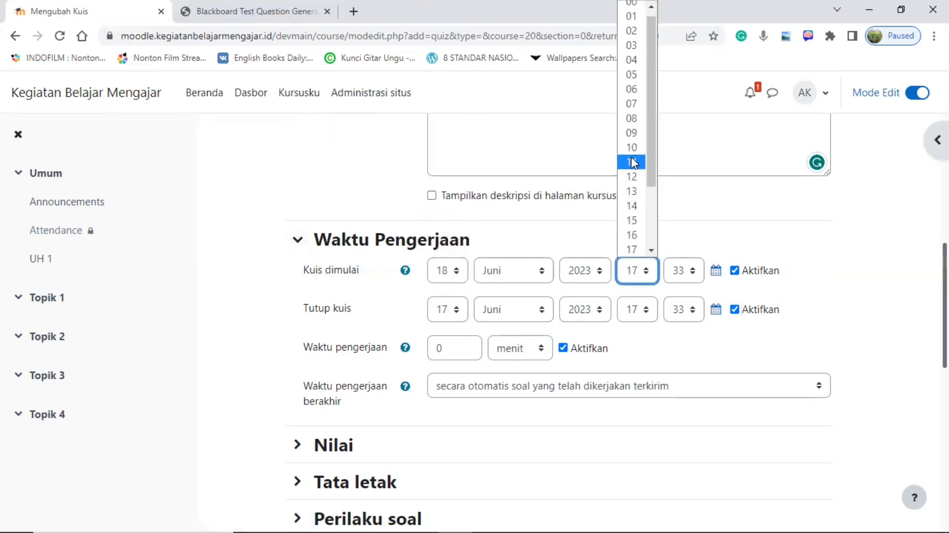
pyautogui.click(635, 103)
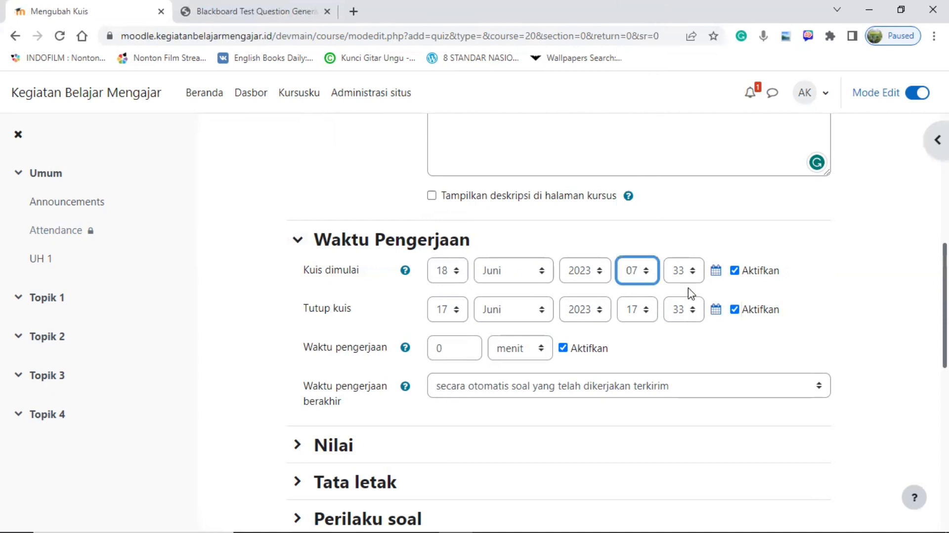
pyautogui.click(684, 272)
pyautogui.scroll(5, 689, 153)
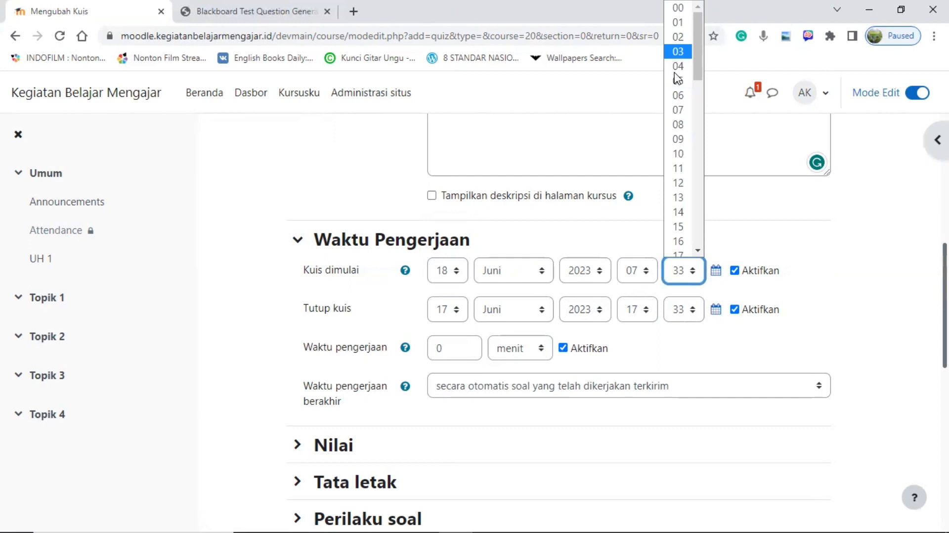
pyautogui.click(682, 288)
pyautogui.click(682, 272)
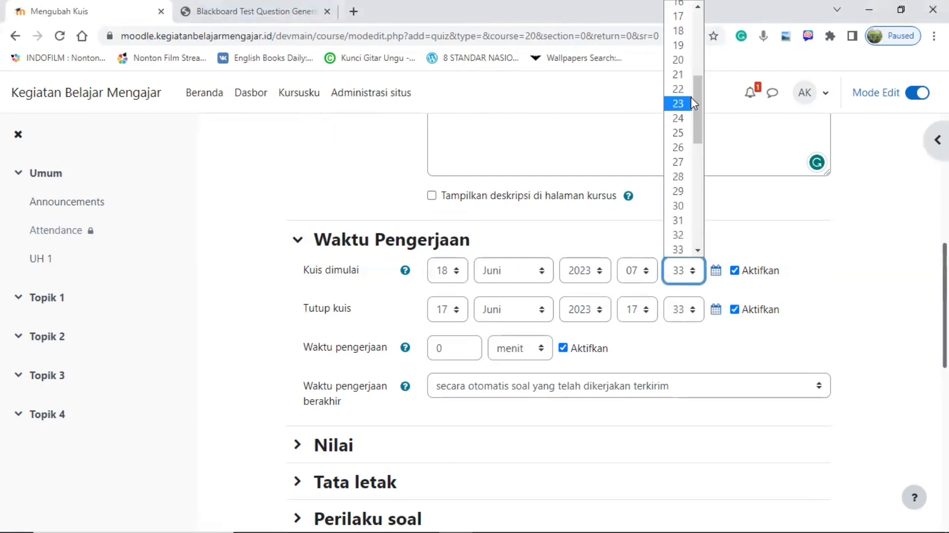
pyautogui.scroll(5, 688, 101)
pyautogui.click(684, 14)
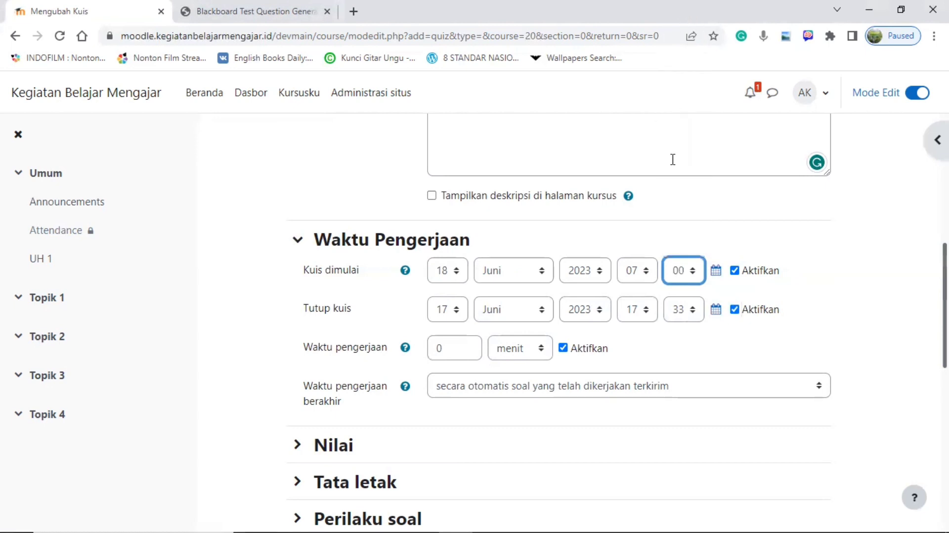
# Set the quiz's closing time (Tutup kuis) to 18 Juni 2023 at 09:00
pyautogui.click(464, 314)
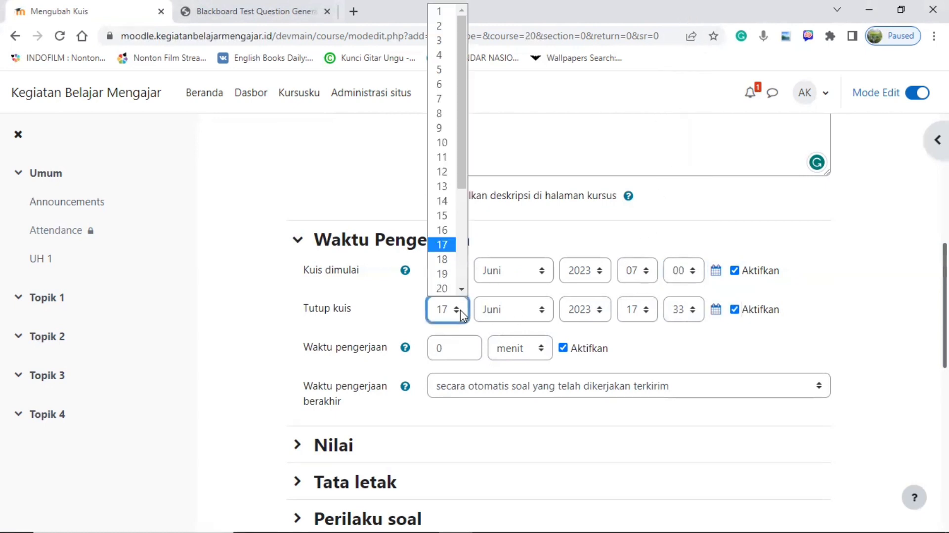
pyautogui.click(450, 260)
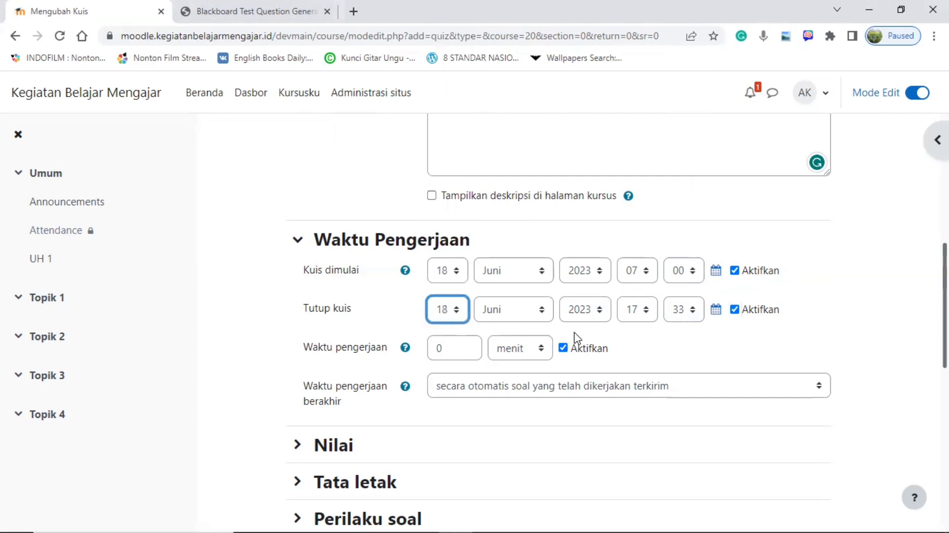
pyautogui.click(642, 312)
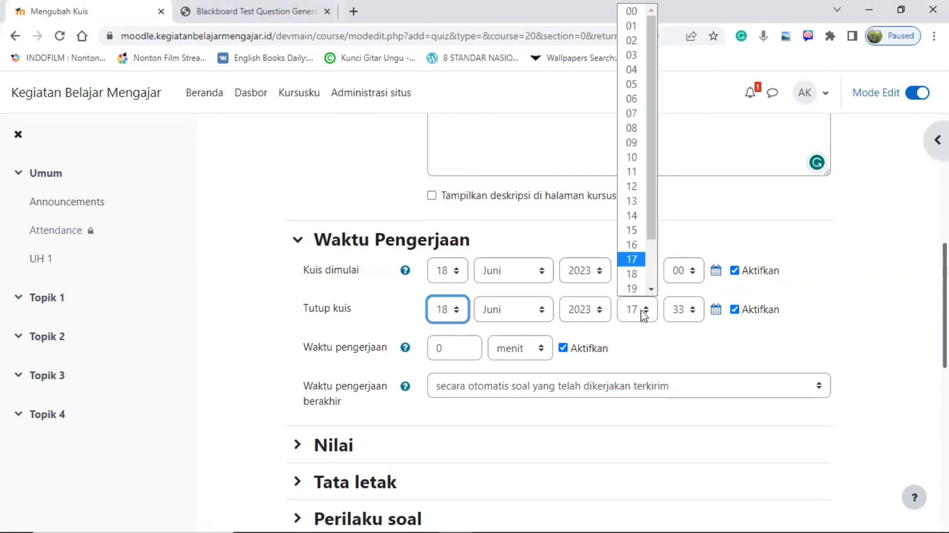
pyautogui.click(635, 147)
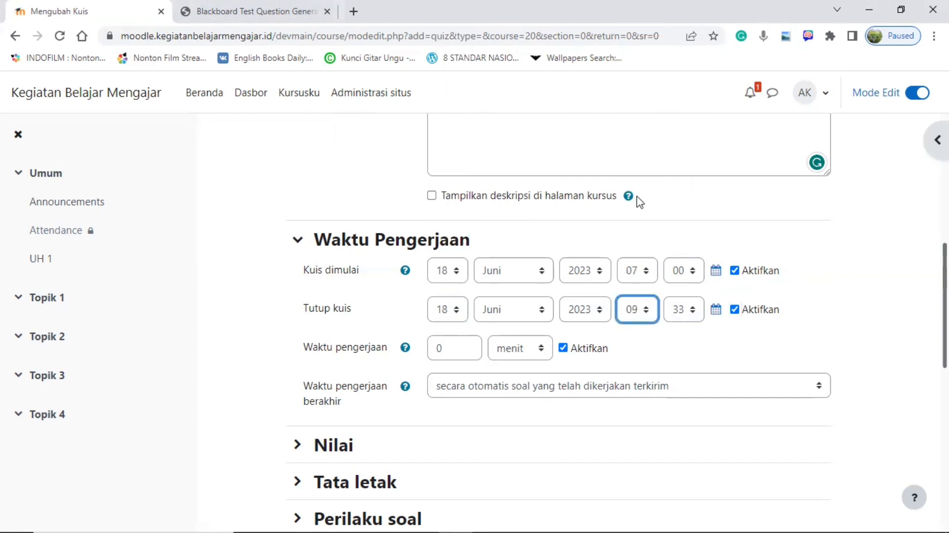
pyautogui.click(691, 311)
pyautogui.scroll(5, 683, 105)
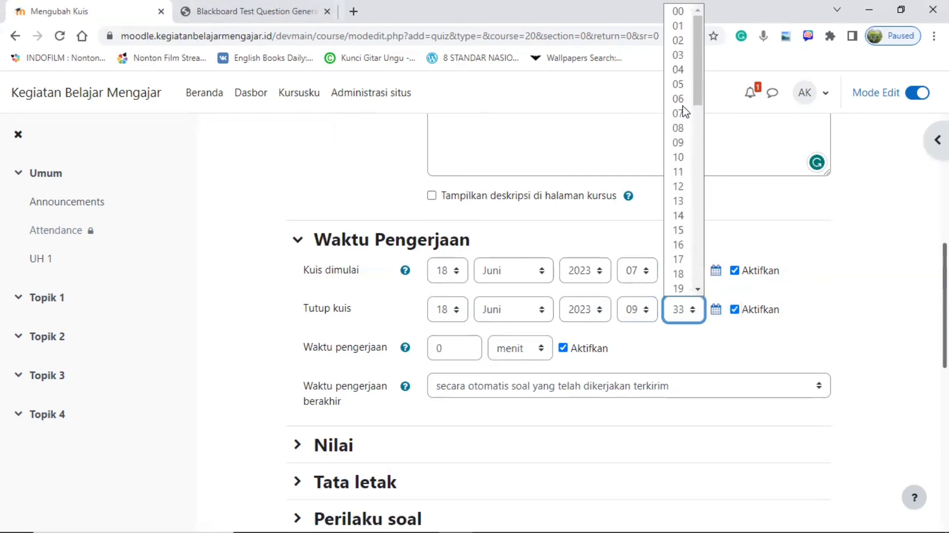
pyautogui.click(679, 12)
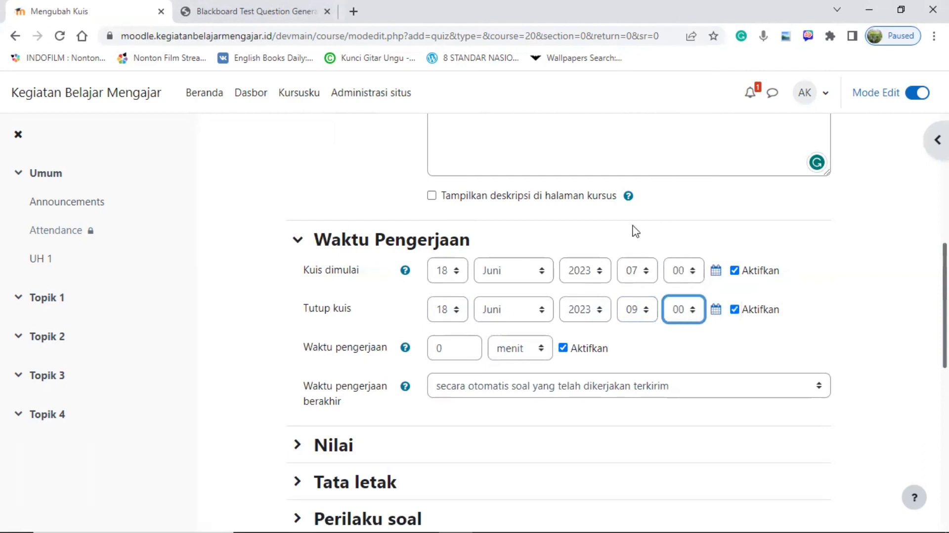
# Set the quiz's time limit (Waktu pengerjaan) to 2 jam
pyautogui.click(520, 355)
pyautogui.click(506, 397)
pyautogui.click(459, 346)
pyautogui.write('2')
pyautogui.click(683, 349)
# Expand the Nilai section and limit the allowed attempts (Diizinkan mengerjakan) to 1
pyautogui.scroll(-2, 601, 370)
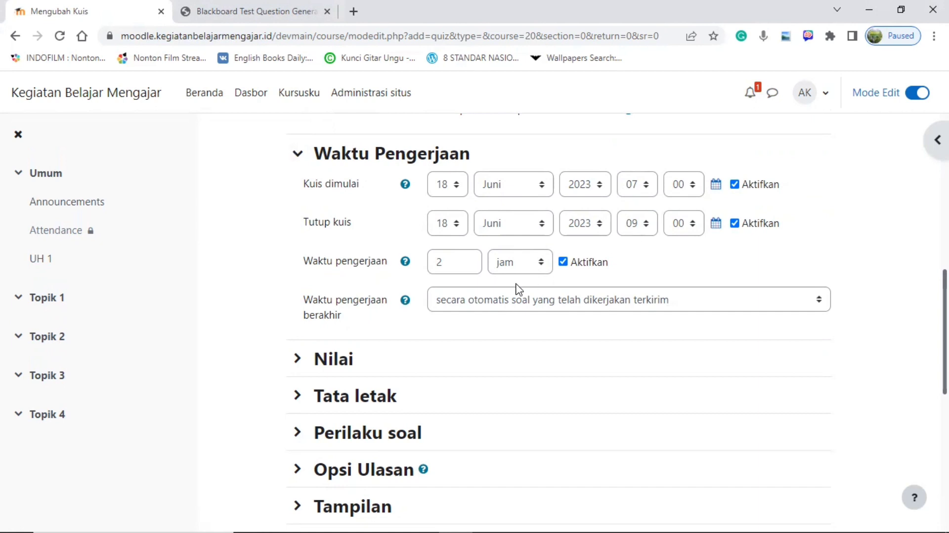
pyautogui.scroll(-1, 516, 290)
pyautogui.click(340, 327)
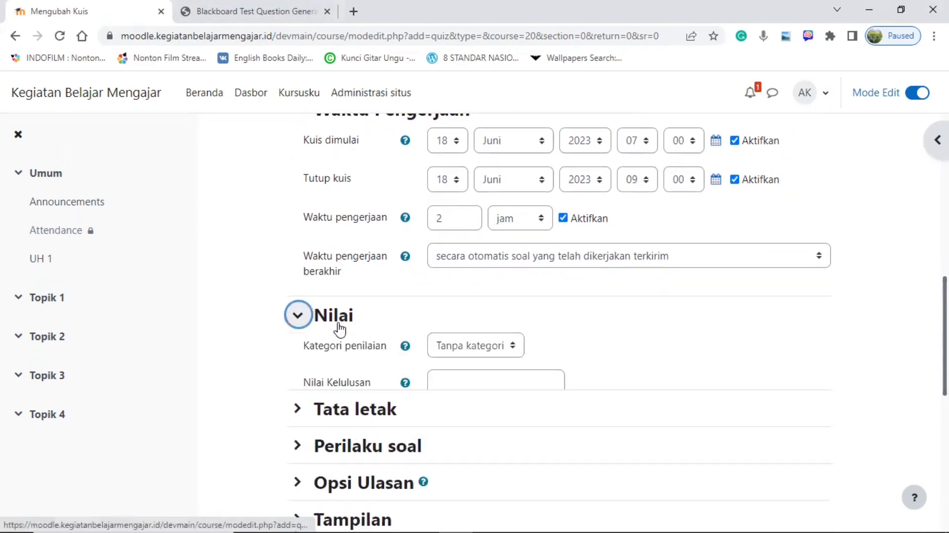
pyautogui.scroll(-2, 339, 329)
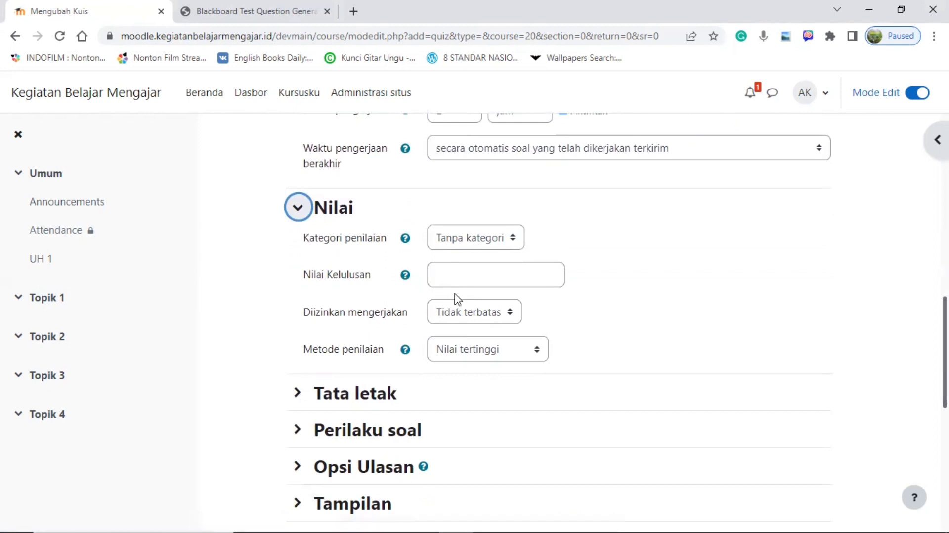
pyautogui.click(467, 315)
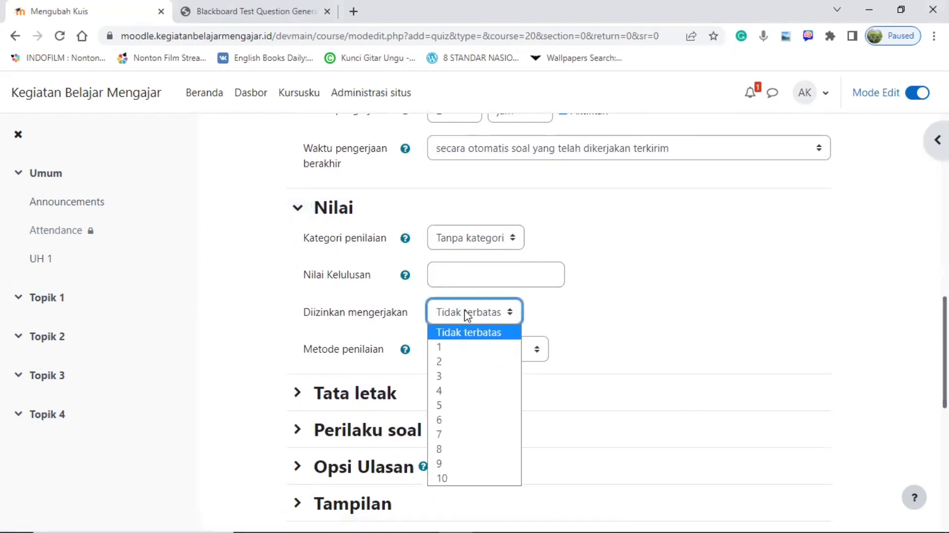
pyautogui.click(462, 347)
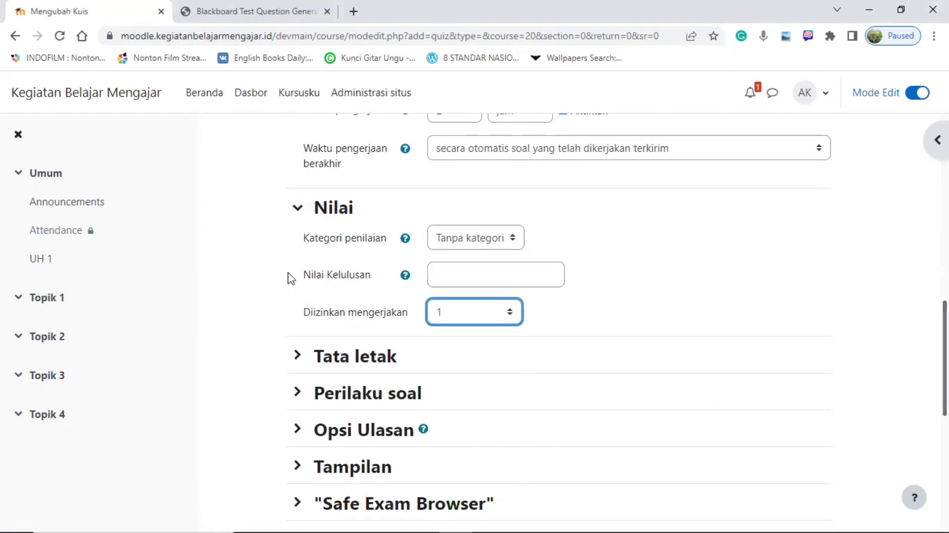
pyautogui.click(269, 276)
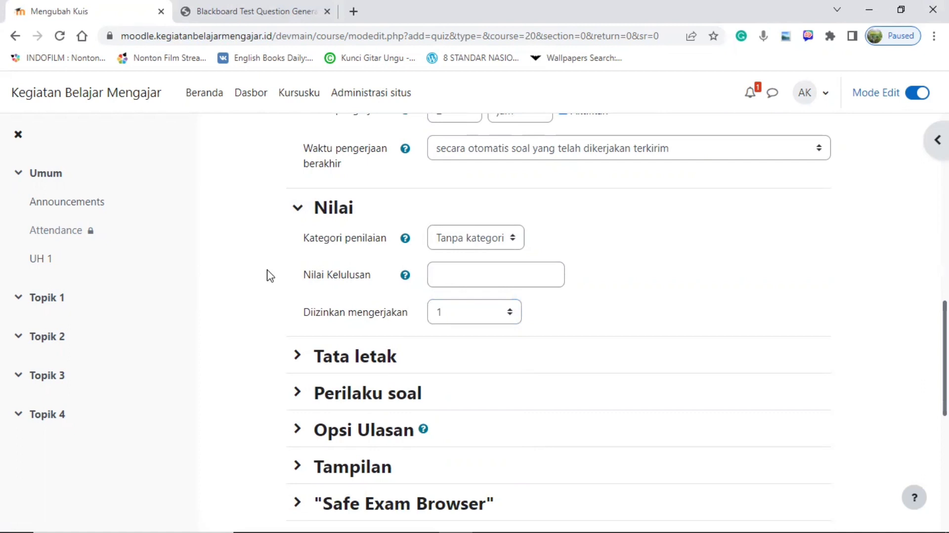
# Look over the Tata letak settings, including the additional navigation options, and the Perilaku soal settings
pyautogui.scroll(-1, 269, 276)
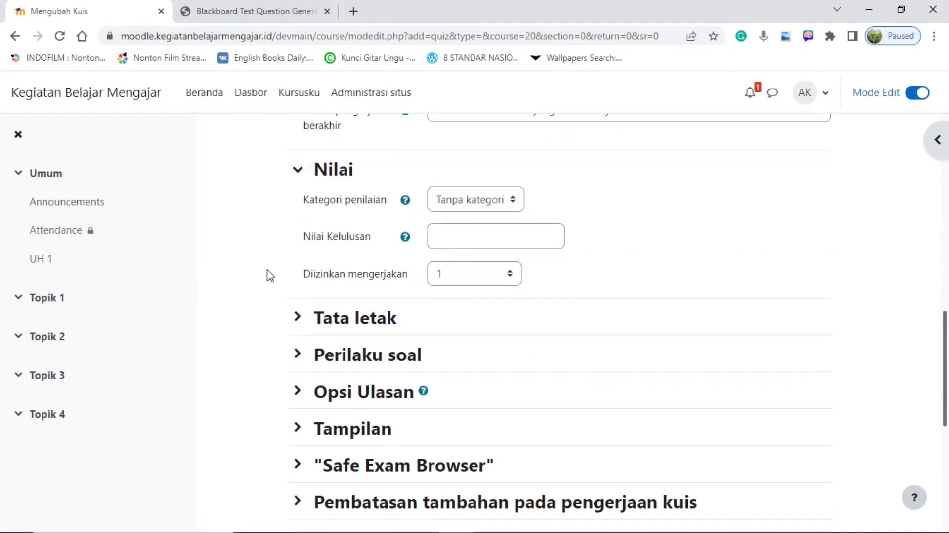
pyautogui.click(345, 325)
pyautogui.click(347, 383)
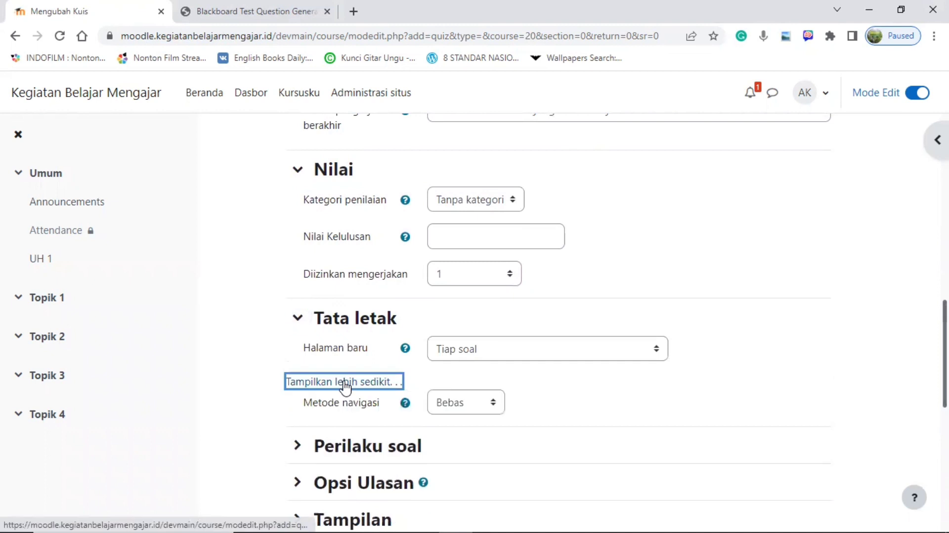
pyautogui.scroll(-2, 345, 386)
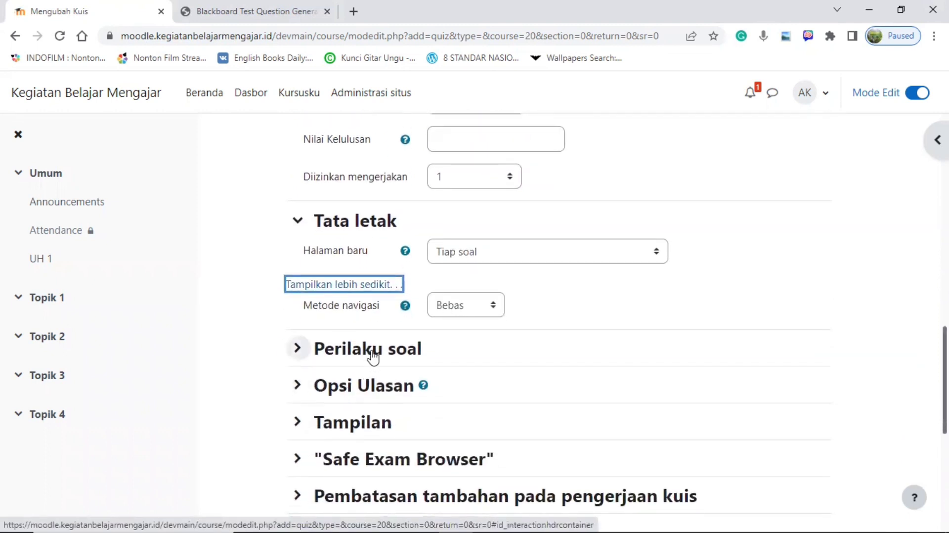
pyautogui.click(372, 358)
pyautogui.scroll(-3, 372, 358)
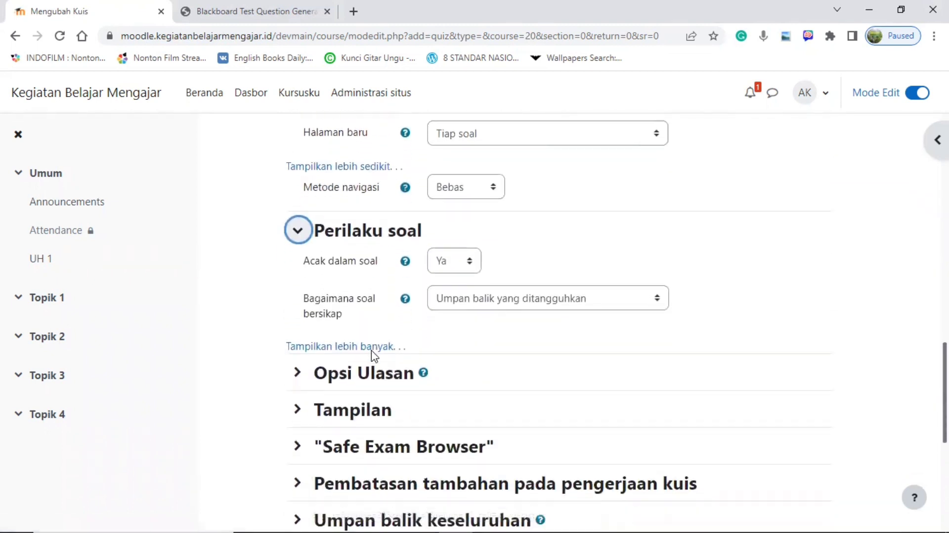
# In Opsi Ulasan, disable Pengerjaan kuis, Nilai and Masukan secara umum under Segera setelah mengerjakan
pyautogui.click(375, 352)
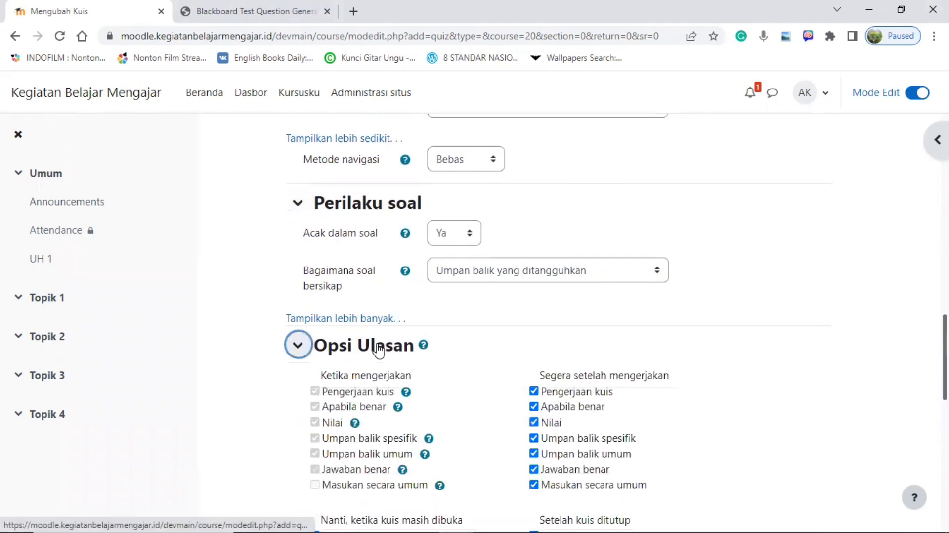
pyautogui.scroll(-1, 379, 348)
pyautogui.scroll(-4, 377, 349)
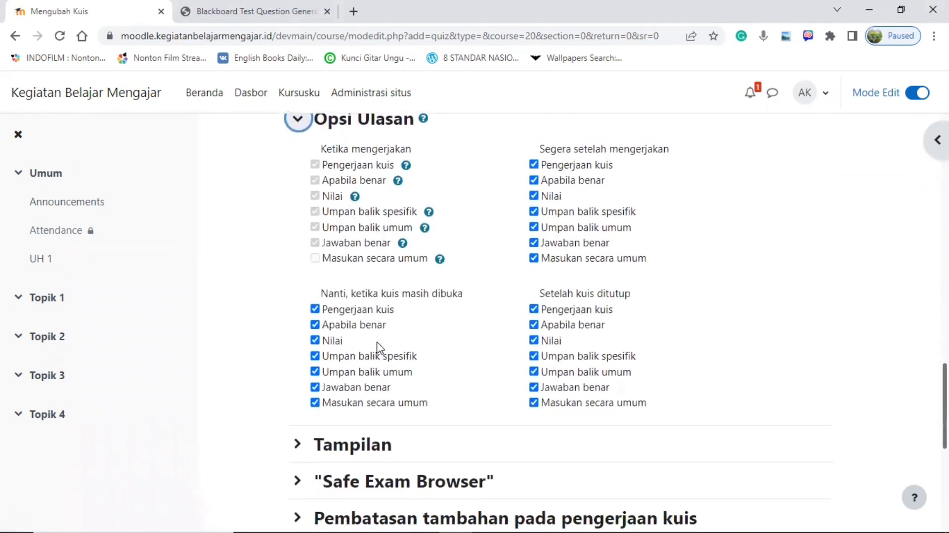
pyautogui.click(534, 165)
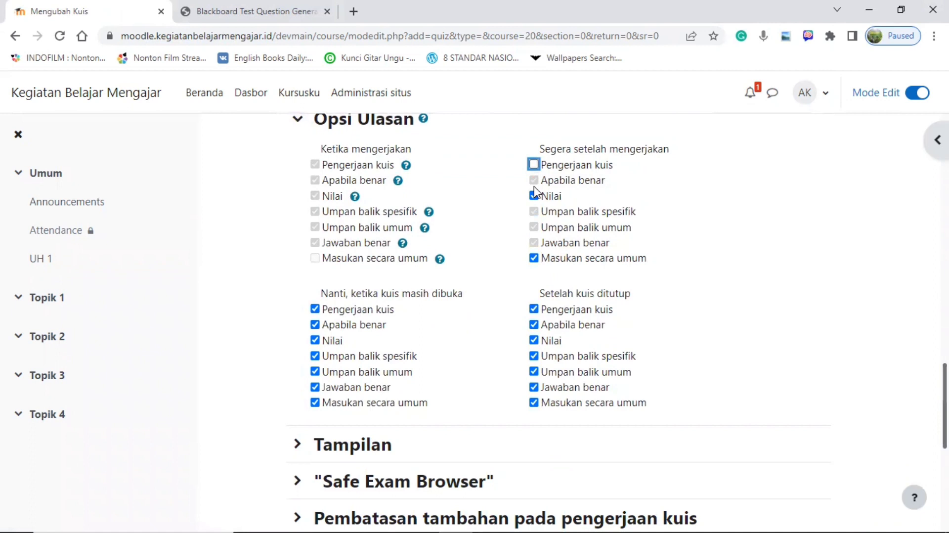
pyautogui.click(533, 195)
pyautogui.click(533, 257)
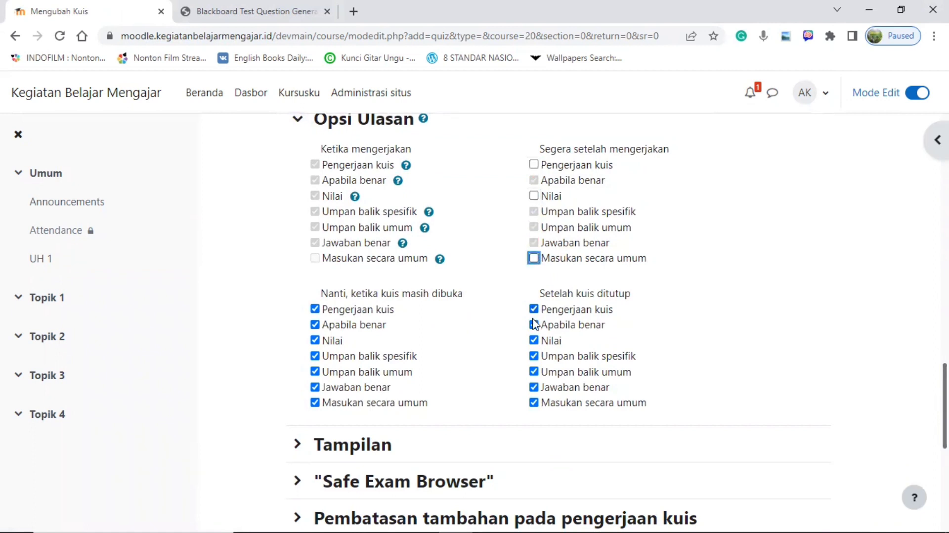
# In Opsi Ulasan, disable Pengerjaan kuis, Nilai and Masukan secara umum under both Setelah kuis ditutup and Nanti, ketika kuis masih dibuka
pyautogui.click(534, 309)
pyautogui.click(534, 341)
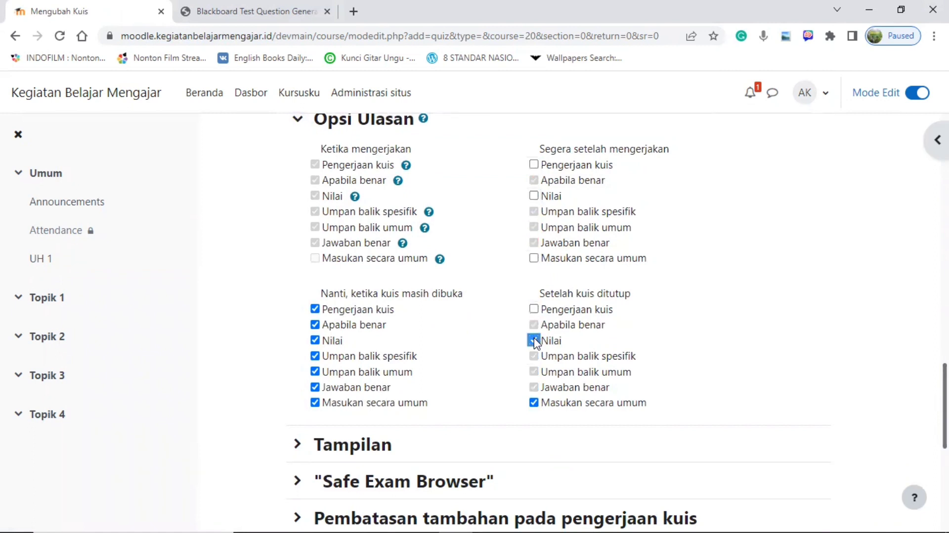
pyautogui.click(534, 402)
pyautogui.click(315, 309)
pyautogui.click(315, 340)
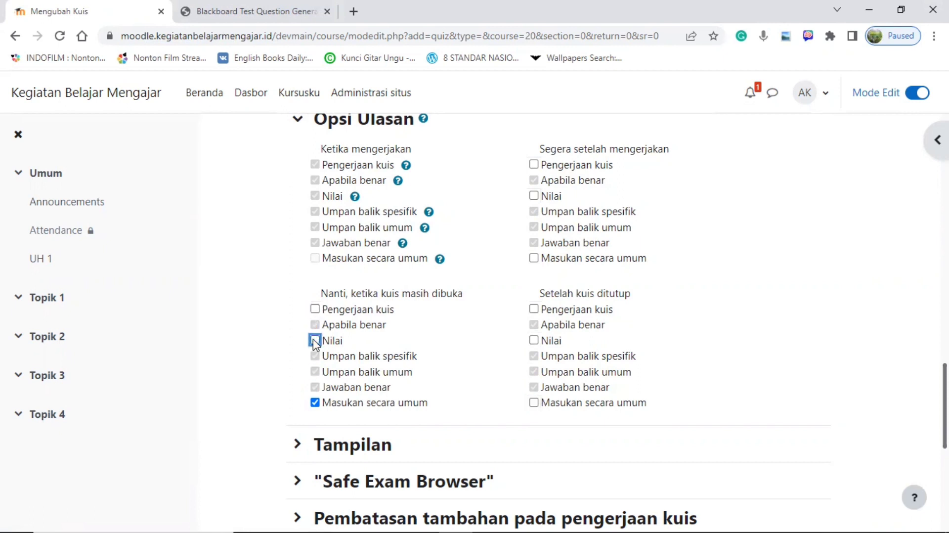
pyautogui.click(319, 402)
# Look over the Tampilan and Safe Exam Browser settings, and save the quiz, returning to the course
pyautogui.scroll(-2, 435, 355)
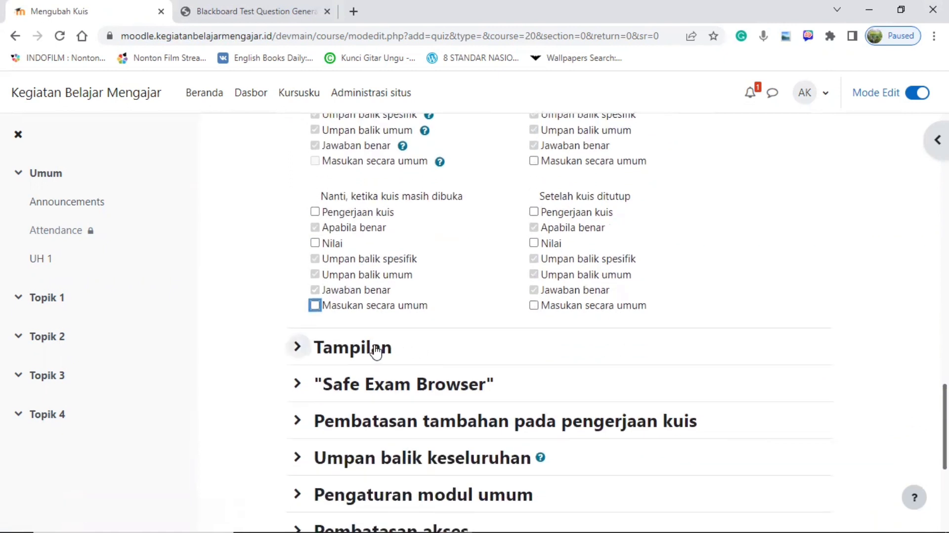
pyautogui.click(376, 350)
pyautogui.scroll(-3, 375, 351)
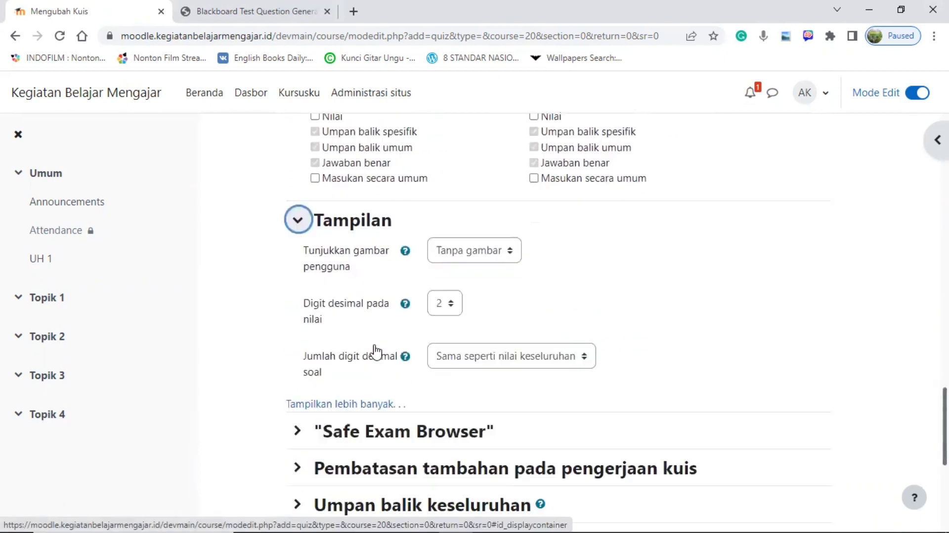
pyautogui.scroll(-4, 376, 351)
pyautogui.click(373, 232)
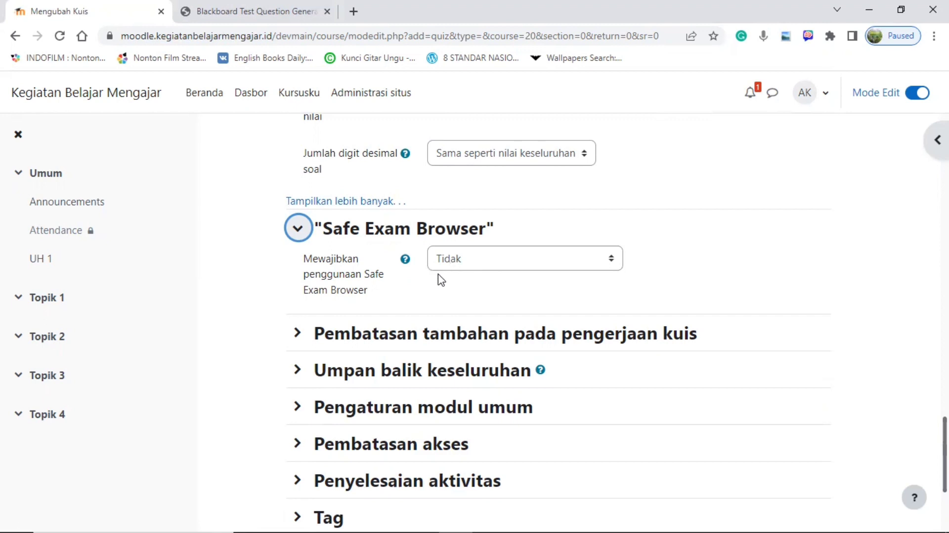
pyautogui.scroll(-4, 413, 289)
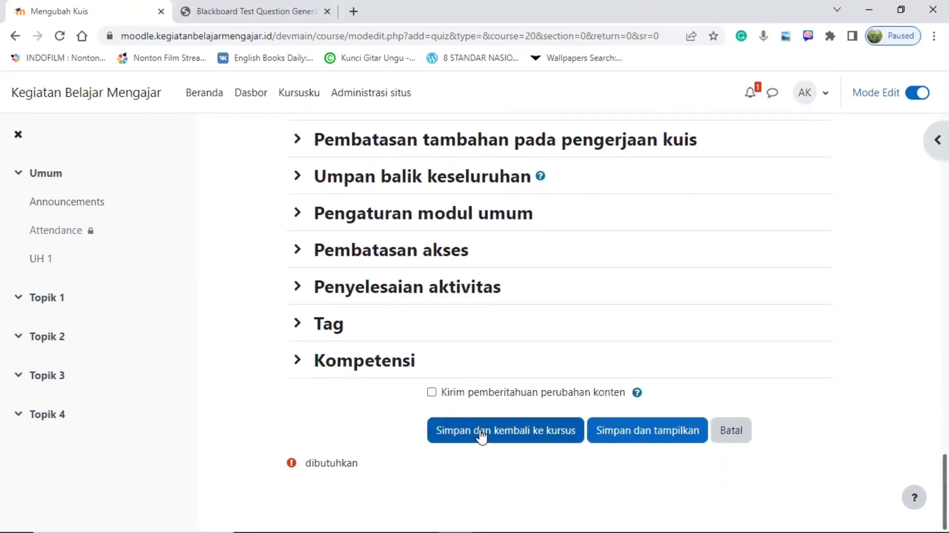
pyautogui.click(482, 436)
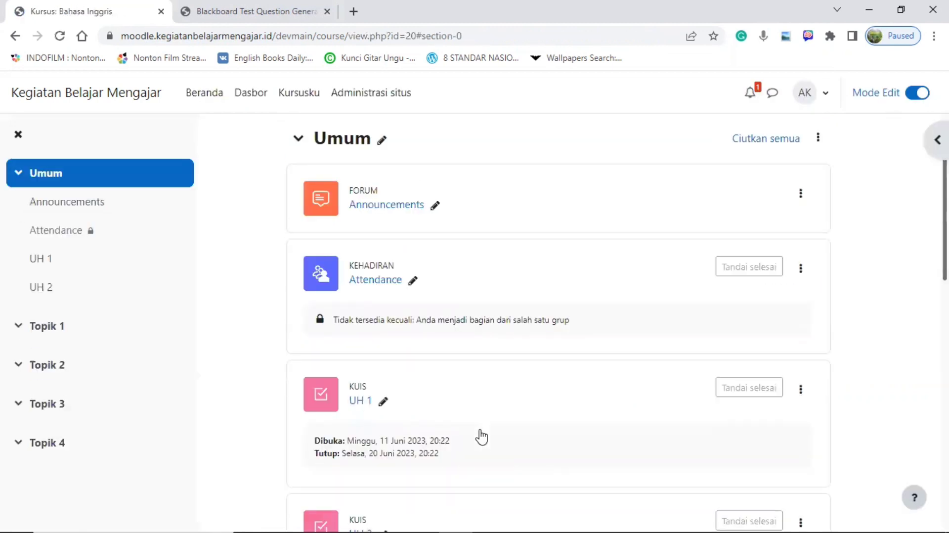
# Open the UH 2 quiz from the course page and look over its schedule and allowed attempts
pyautogui.scroll(-3, 445, 476)
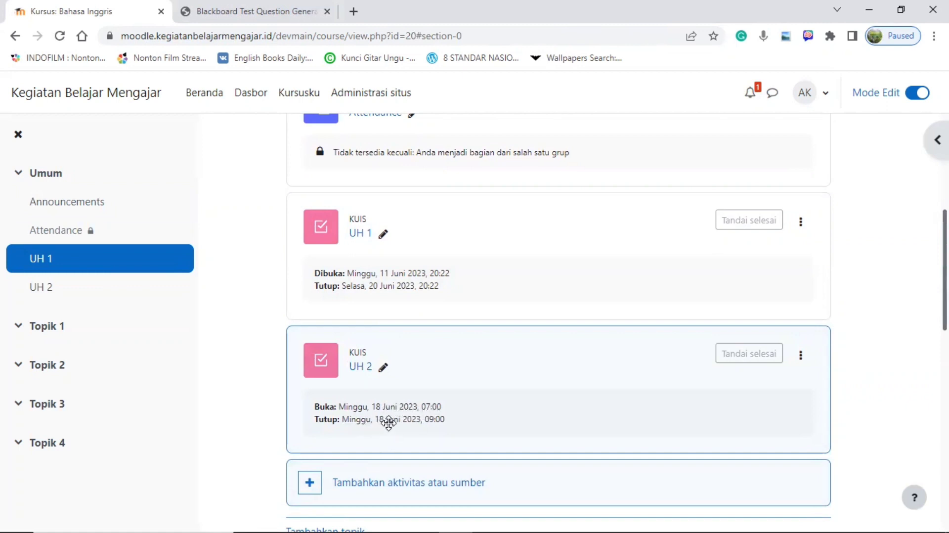
pyautogui.click(365, 369)
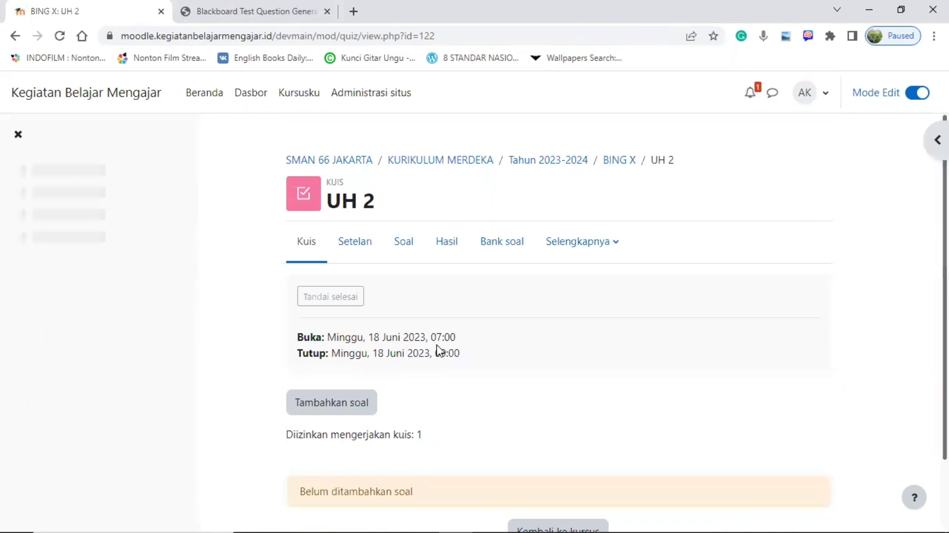
pyautogui.scroll(-1, 389, 387)
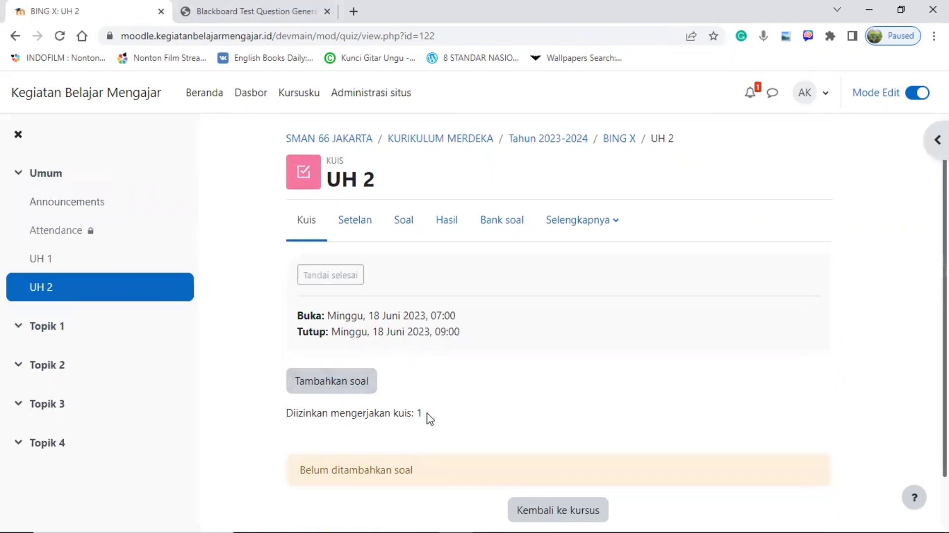
pyautogui.scroll(-1, 410, 406)
pyautogui.scroll(-2, 410, 407)
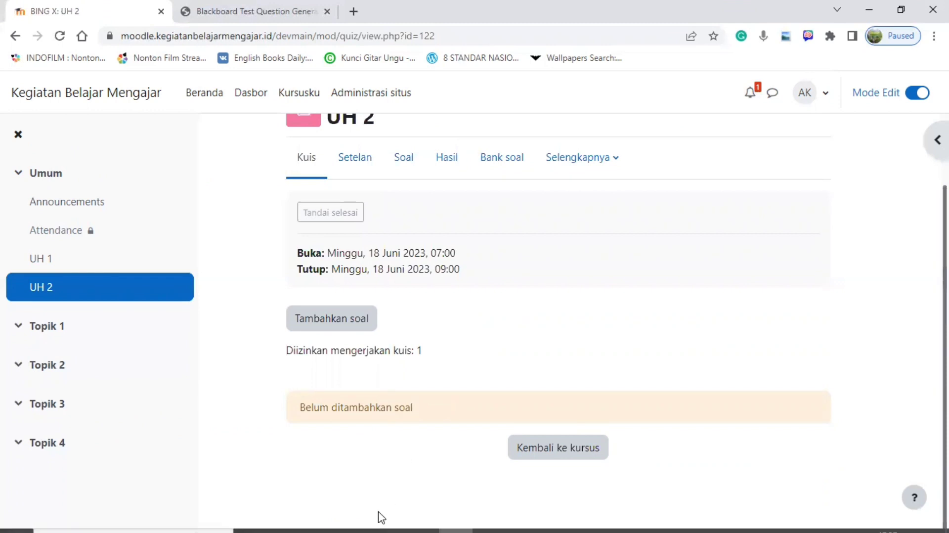
# Switch to the Word question template, inspect Rich Text Format (*.rtf) among the Save As file types, and leave without saving
pyautogui.moveTo(381, 527)
pyautogui.click(321, 520)
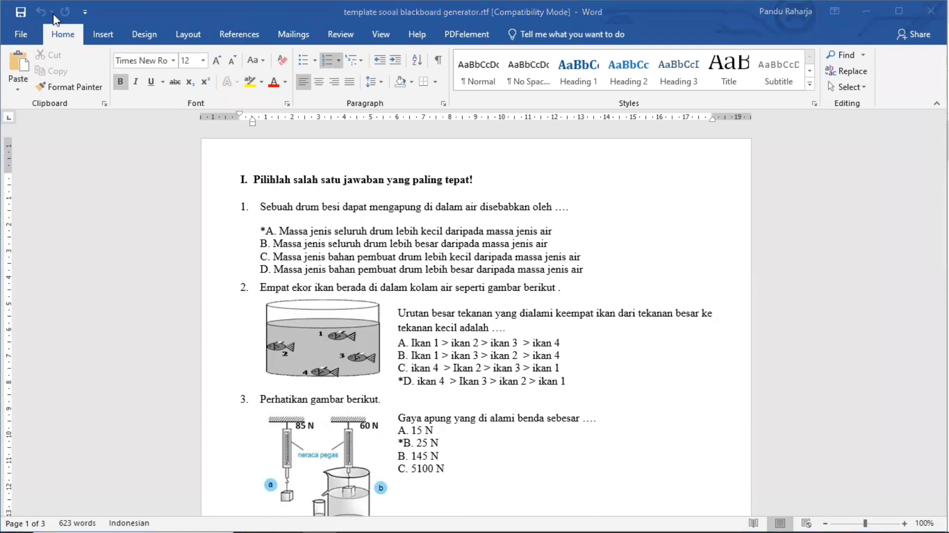
pyautogui.click(21, 36)
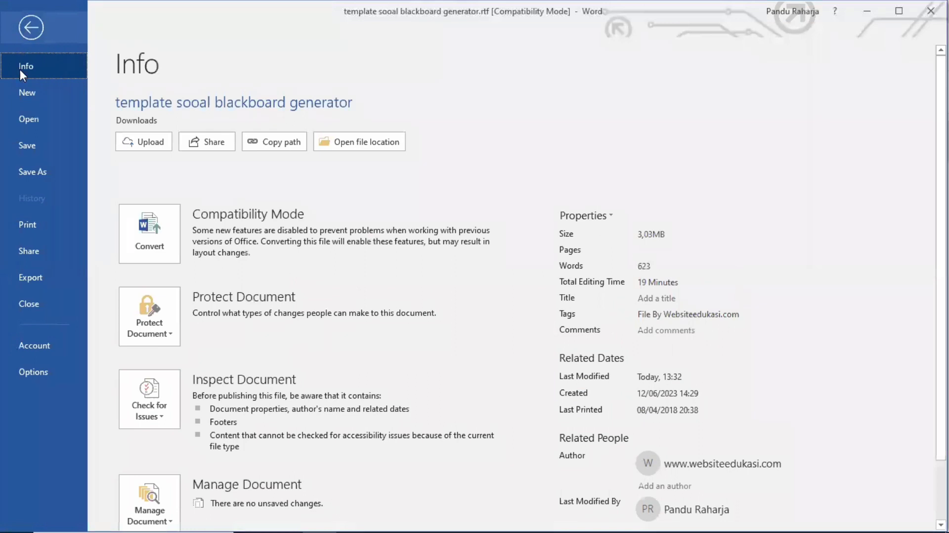
pyautogui.click(44, 179)
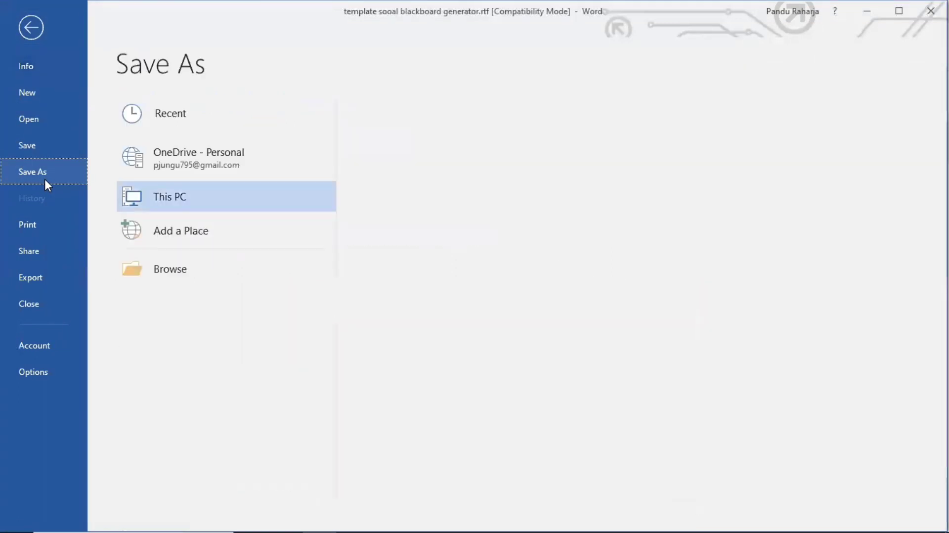
pyautogui.click(183, 270)
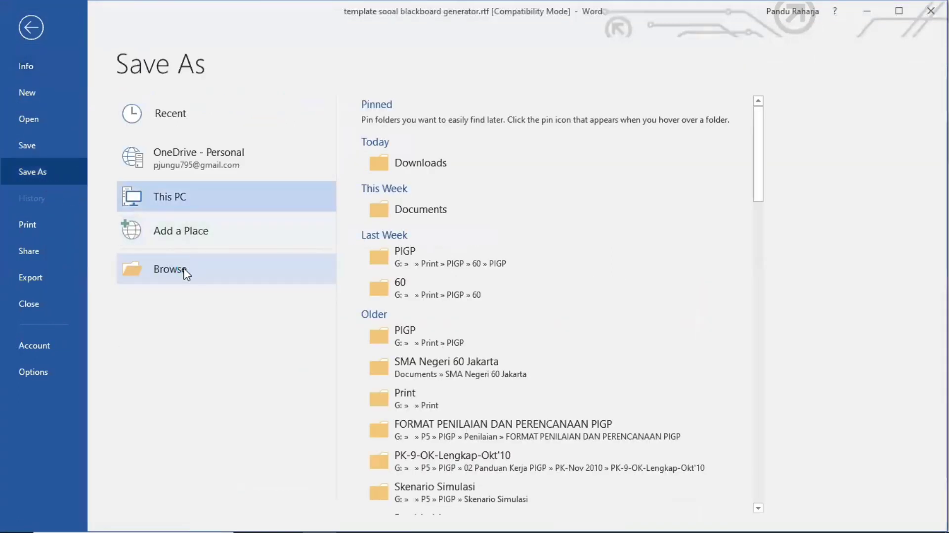
pyautogui.click(192, 255)
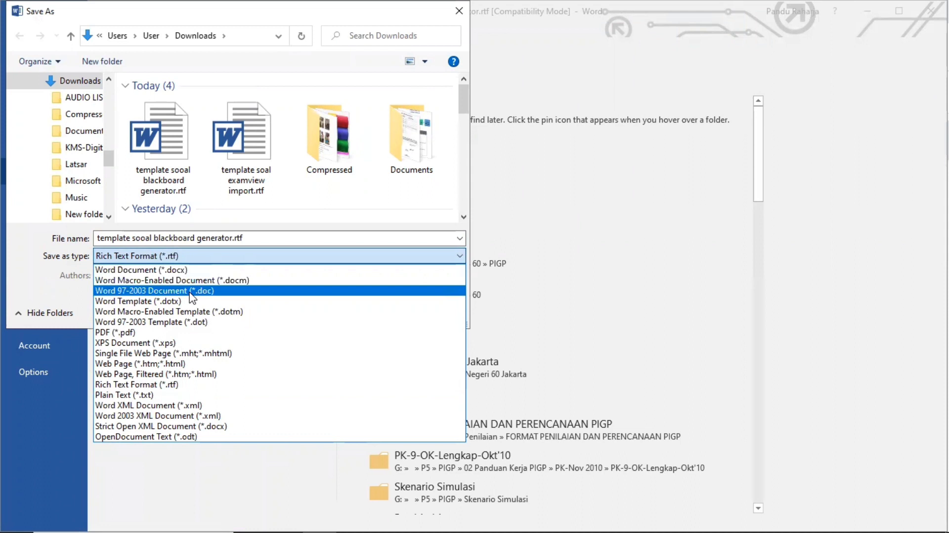
pyautogui.click(166, 386)
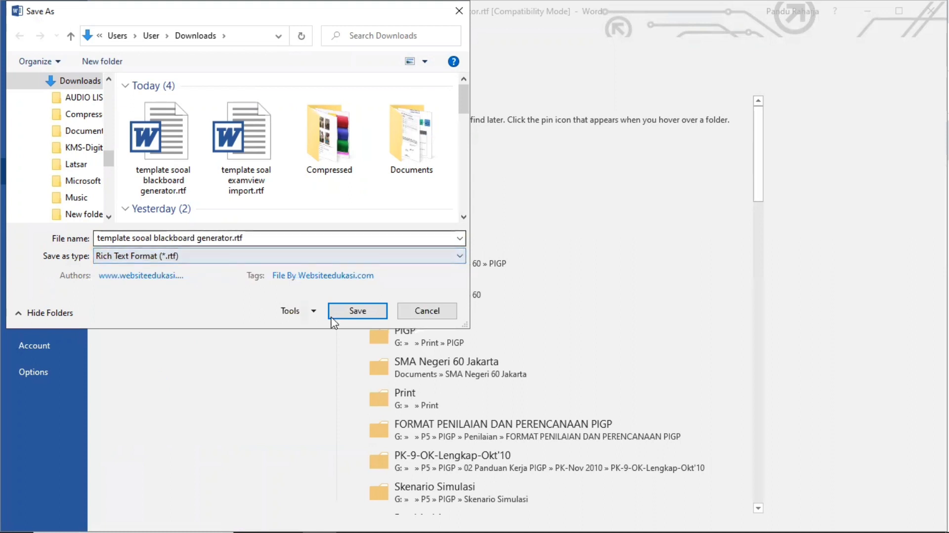
pyautogui.click(424, 313)
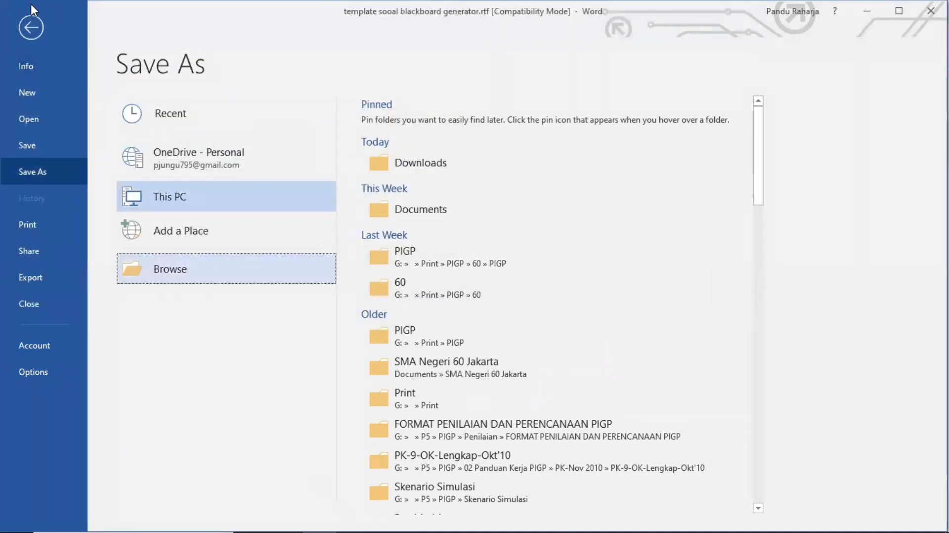
pyautogui.click(37, 28)
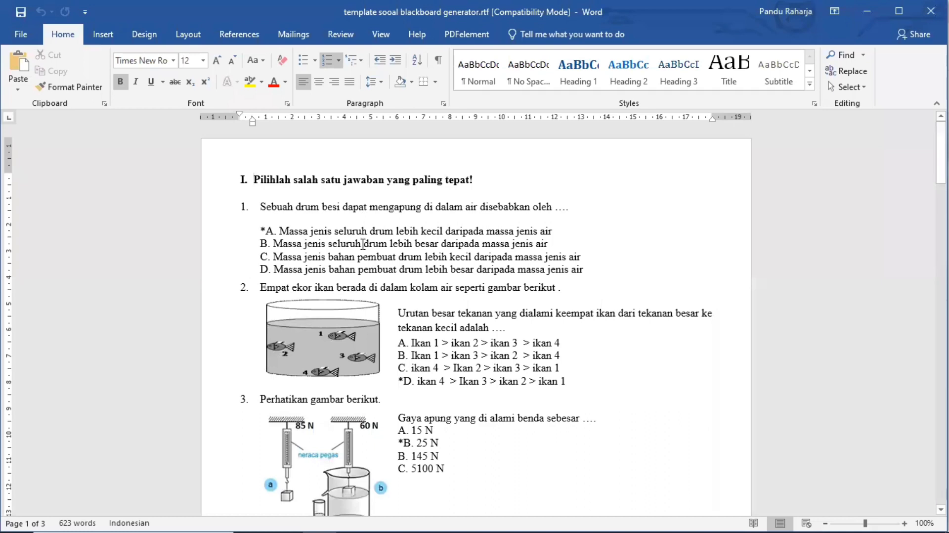
# Look through the template's numbered questions and asterisk-marked answers, and return to the start of the document
pyautogui.scroll(-1, 362, 243)
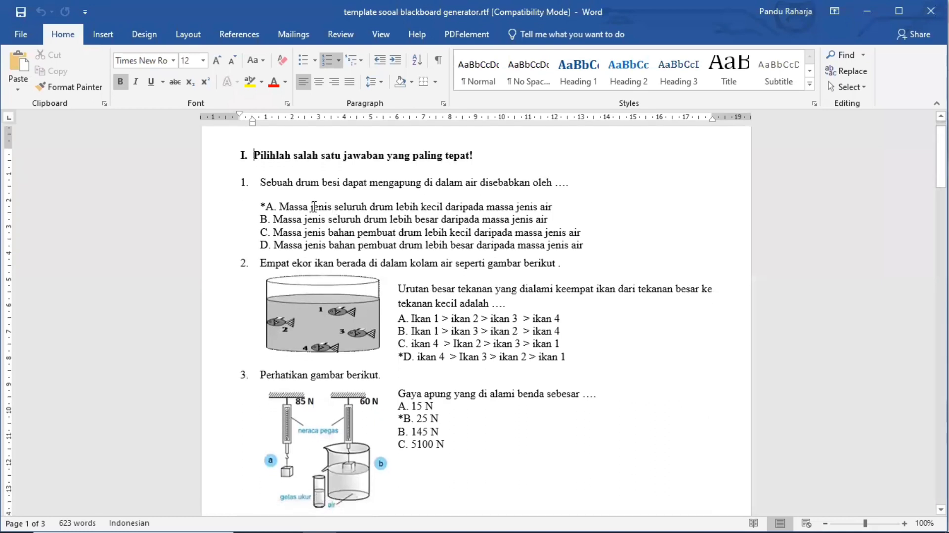
pyautogui.scroll(-3, 306, 200)
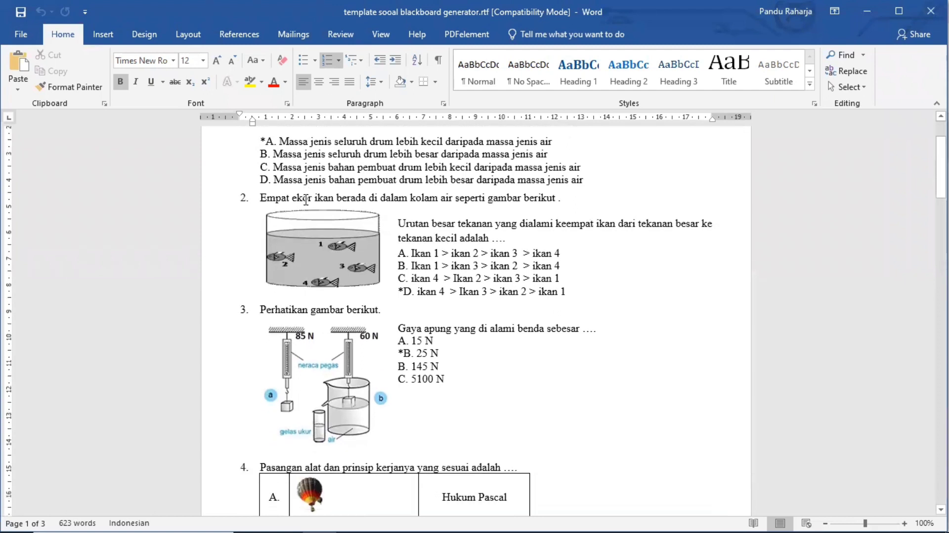
pyautogui.scroll(-20, 306, 200)
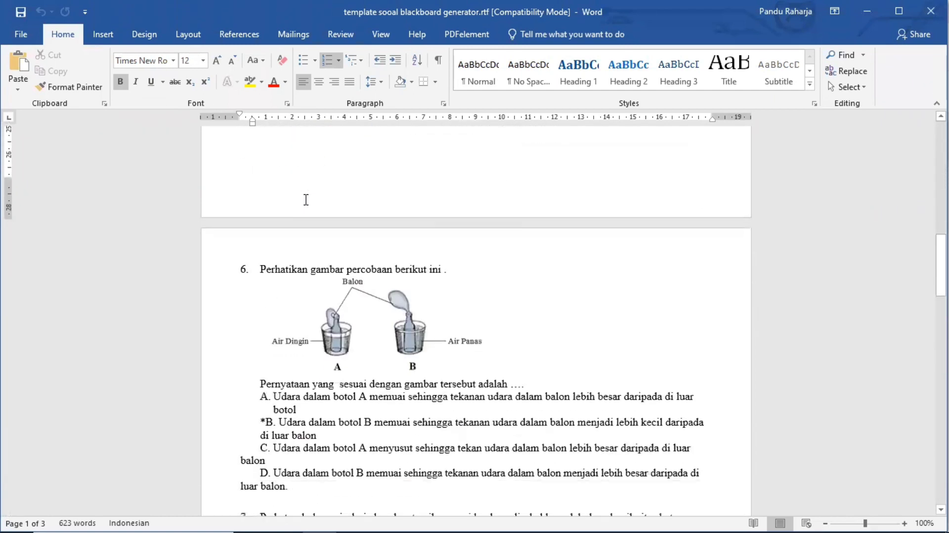
pyautogui.scroll(20, 306, 200)
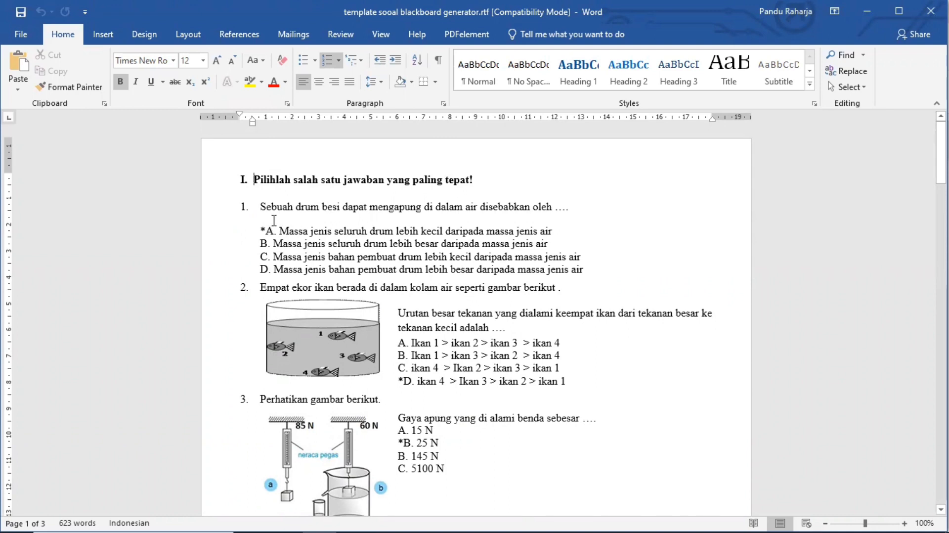
# Try adding an extra line between question 1's text and its answer options
pyautogui.click(262, 206)
pyautogui.click(578, 207)
pyautogui.press('Return')
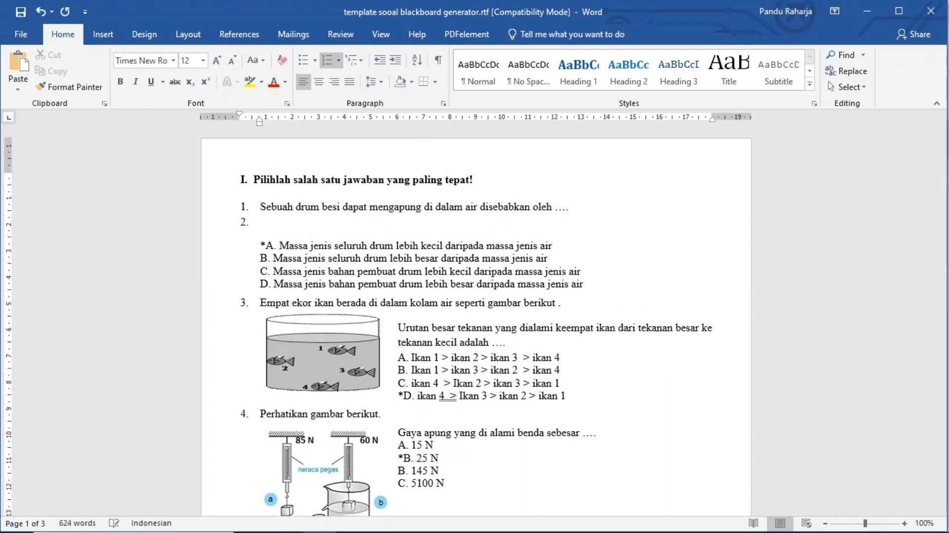
pyautogui.press('BackSpace')
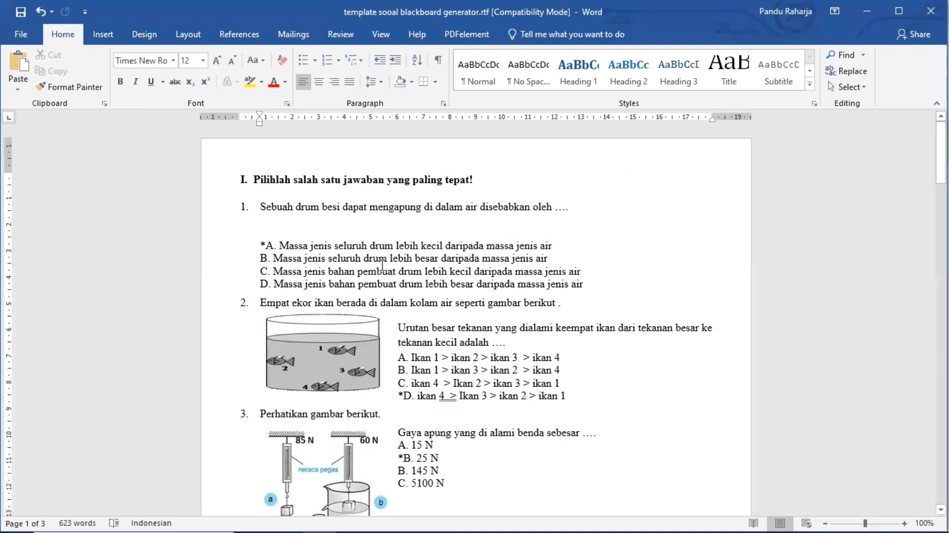
pyautogui.press('Delete')
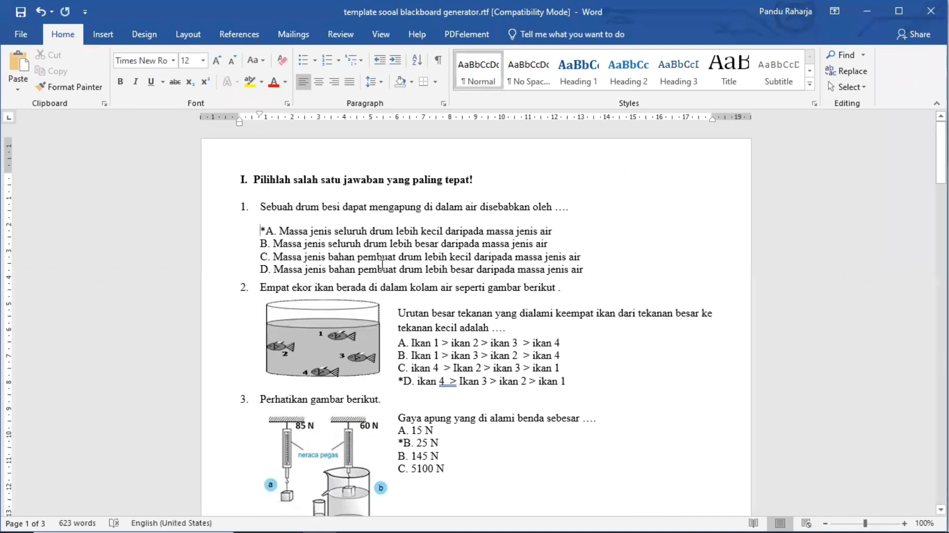
pyautogui.press('Return')
pyautogui.press('Up')
pyautogui.press('Down')
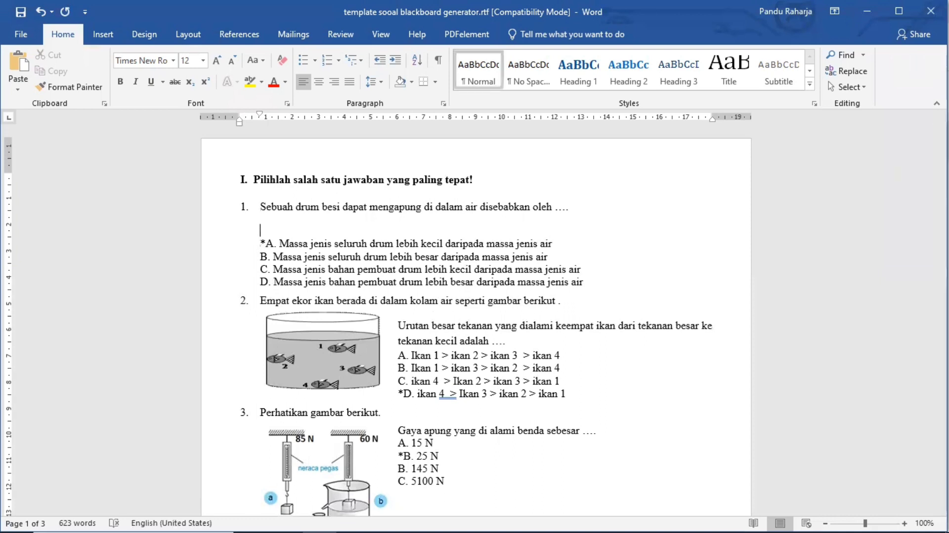
pyautogui.press('Delete')
pyautogui.press('Up')
pyautogui.press('Down')
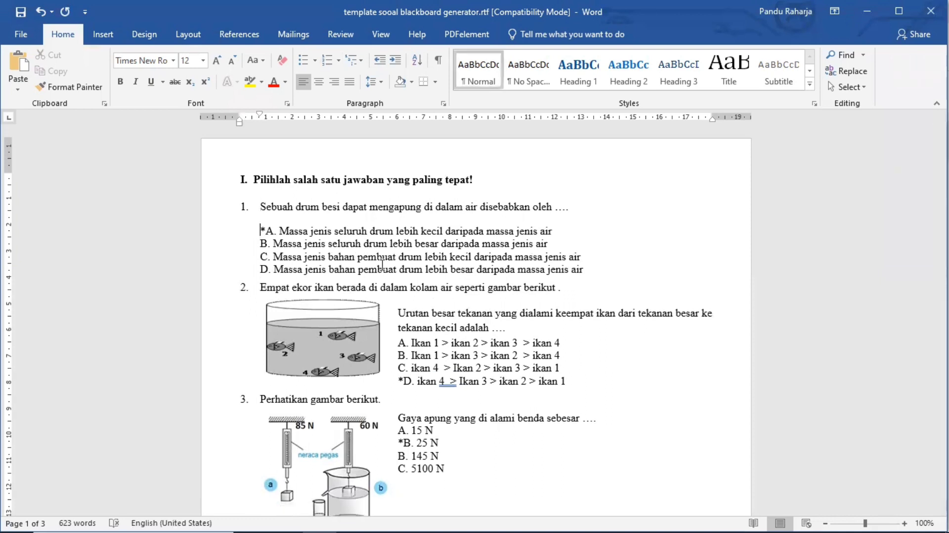
pyautogui.press('Down')
pyautogui.press('Up')
pyautogui.press('Right')
pyautogui.press('Left')
pyautogui.press('Right')
pyautogui.press('Left')
pyautogui.press('Right')
pyautogui.press('Left')
pyautogui.press('Right')
pyautogui.press('Left')
pyautogui.press('Right')
pyautogui.press('Left')
pyautogui.press('Right')
pyautogui.press('Left')
pyautogui.press('Right')
pyautogui.press('Left')
pyautogui.press('Right')
pyautogui.press('Left')
pyautogui.press('Right')
pyautogui.press('Left')
pyautogui.press('Right')
pyautogui.press('Left')
pyautogui.press('Right')
pyautogui.press('Left')
pyautogui.press('Right')
pyautogui.press('Down')
pyautogui.press('Down')
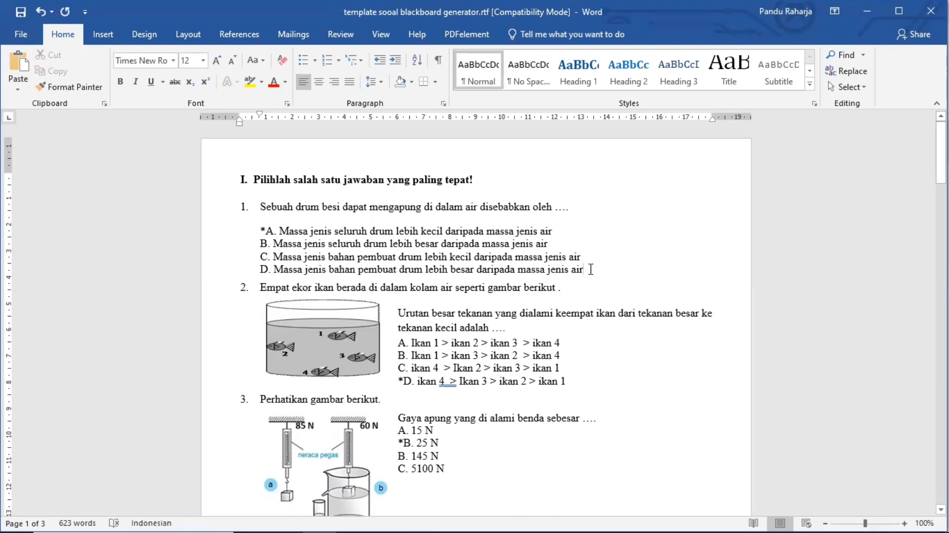
# Insert a blank line after answer option D of question 1 to separate it from question 2
pyautogui.press('Return')
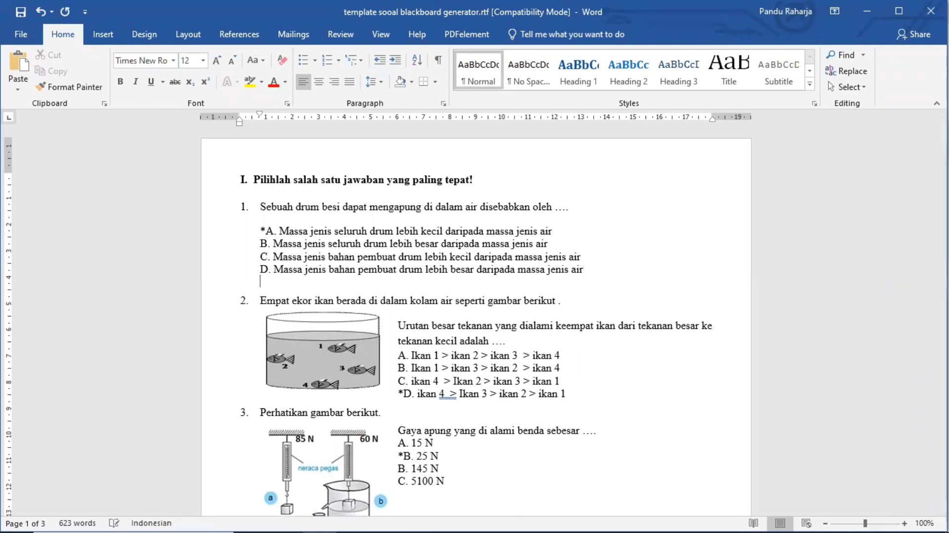
pyautogui.press('Delete')
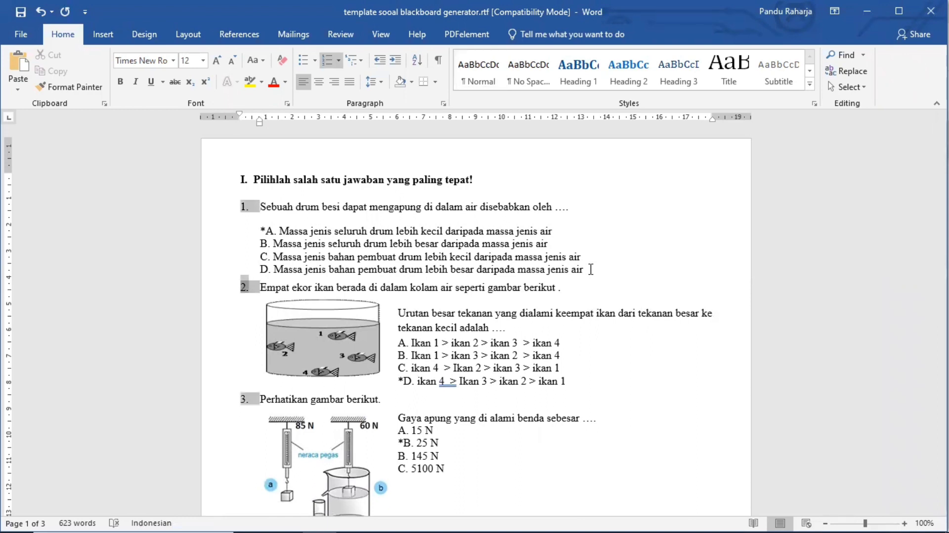
pyautogui.click(591, 269)
pyautogui.press('Return')
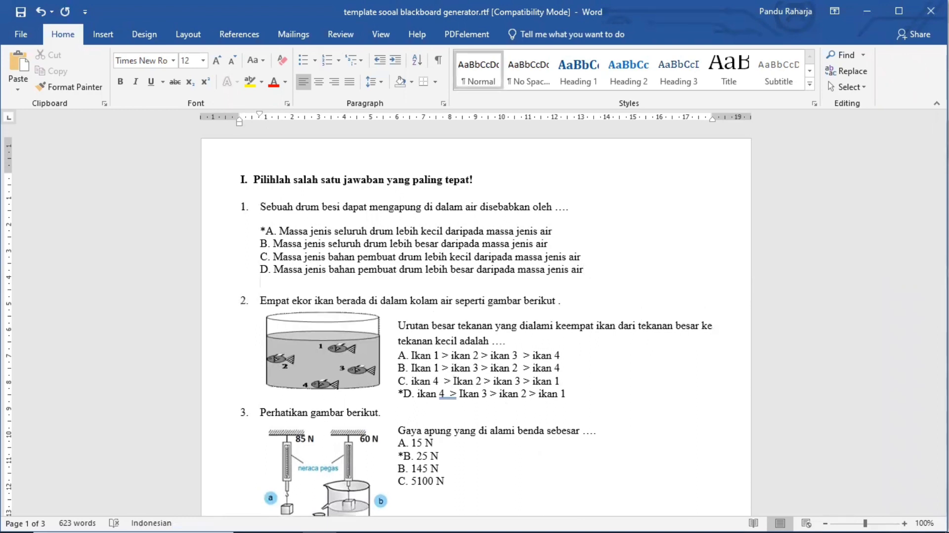
# Insert another blank line between question 1's text and answer option *A
pyautogui.press('Up')
pyautogui.press('Up')
pyautogui.press('Up')
pyautogui.press('Up')
pyautogui.press('Up')
pyautogui.press('Down')
pyautogui.press('Down')
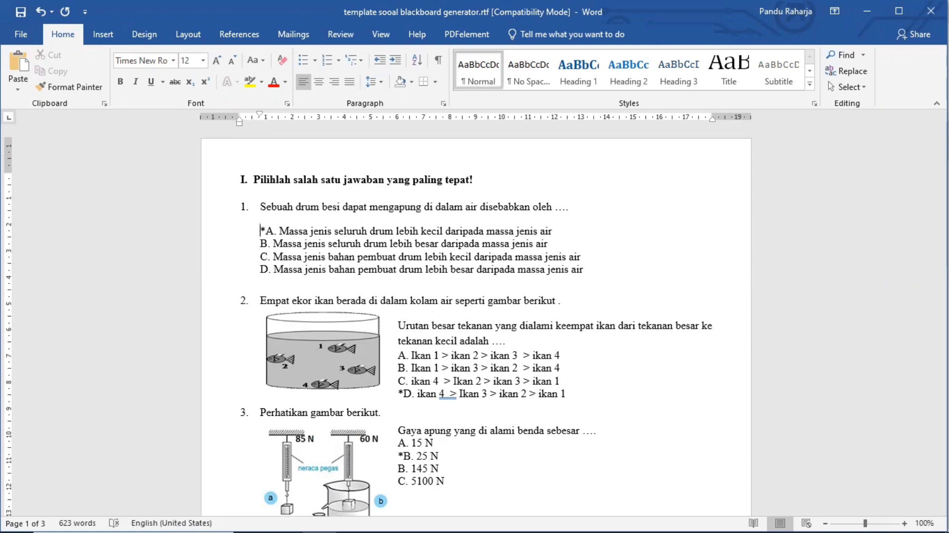
pyautogui.press('Up')
pyautogui.press('Return')
pyautogui.press('Down')
pyautogui.press('Up')
pyautogui.press('Down')
pyautogui.press('Up')
pyautogui.press('Up')
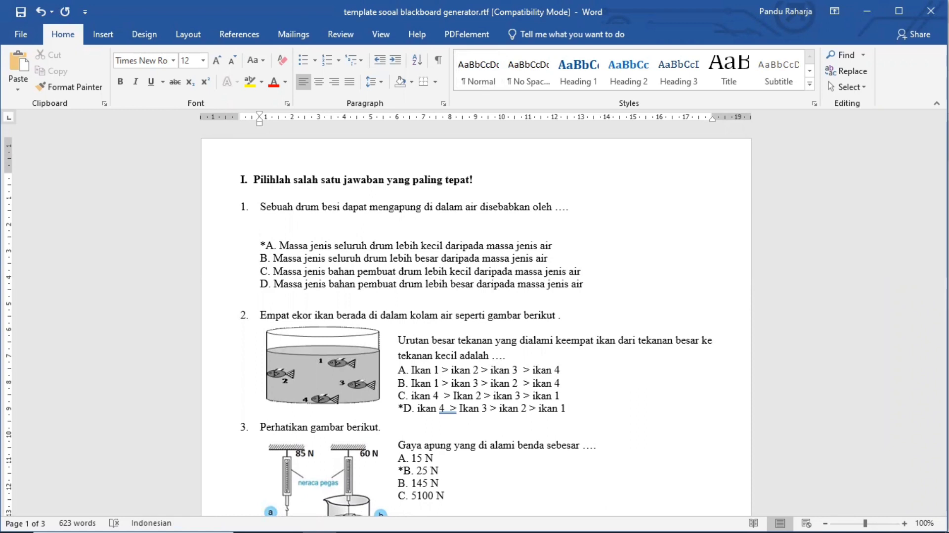
# Delete the extra blank line between question 1's text and answer option *A
pyautogui.hotkey('shift', 'Down')
pyautogui.hotkey('shift', 'Down')
pyautogui.hotkey('shift', 'Right')
pyautogui.hotkey('shift', 'Right')
pyautogui.hotkey('shift', 'Left')
pyautogui.hotkey('shift', 'Left')
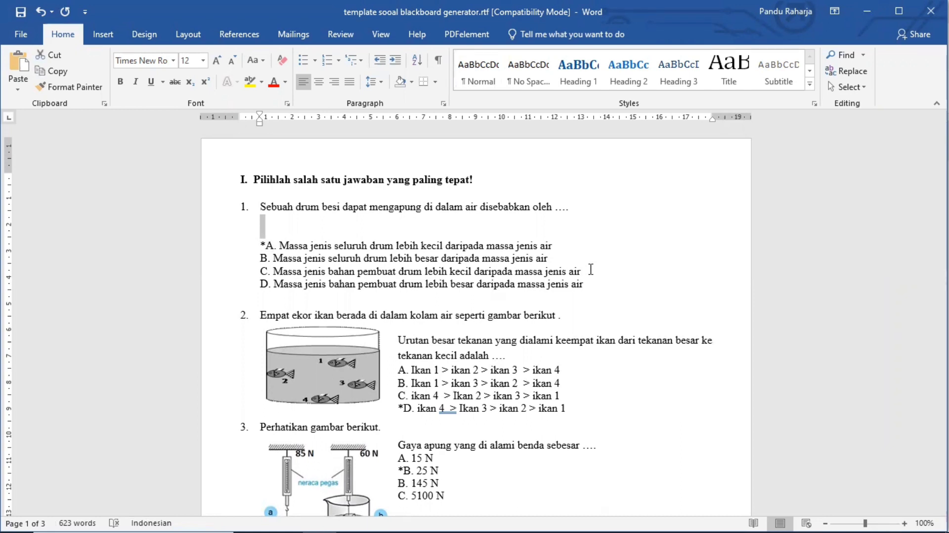
pyautogui.press('Delete')
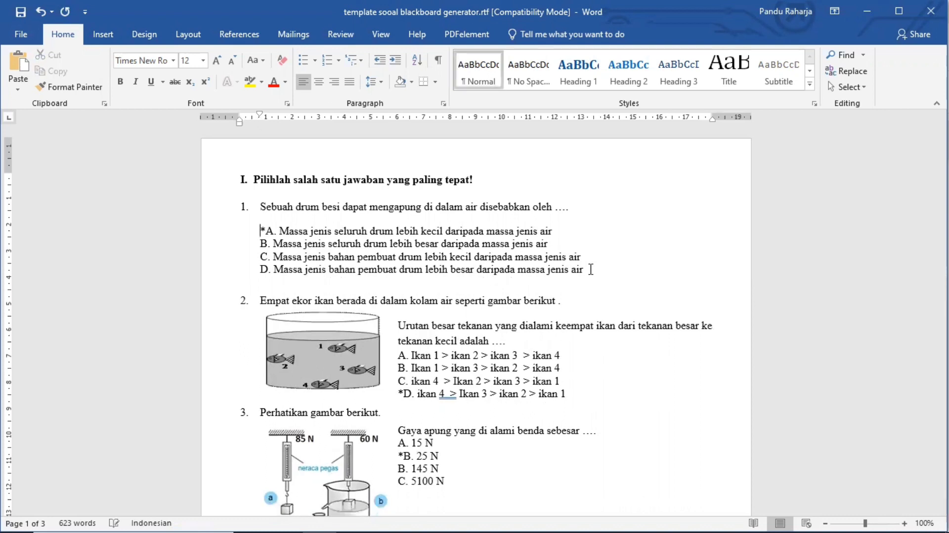
# Look over the spacing and layout of questions 2 to 4 in the template document
pyautogui.press('Down')
pyautogui.press('Down')
pyautogui.press('Down')
pyautogui.press('Down')
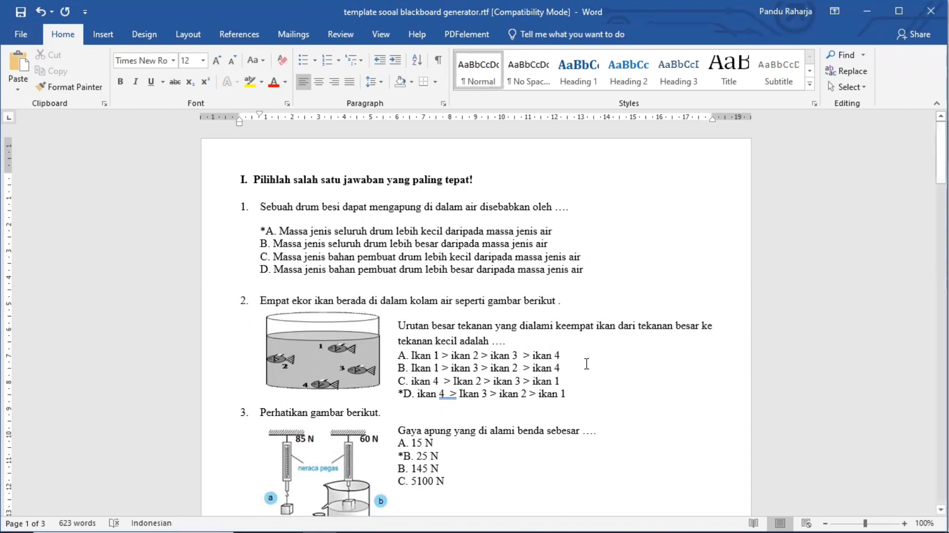
pyautogui.scroll(-3, 587, 363)
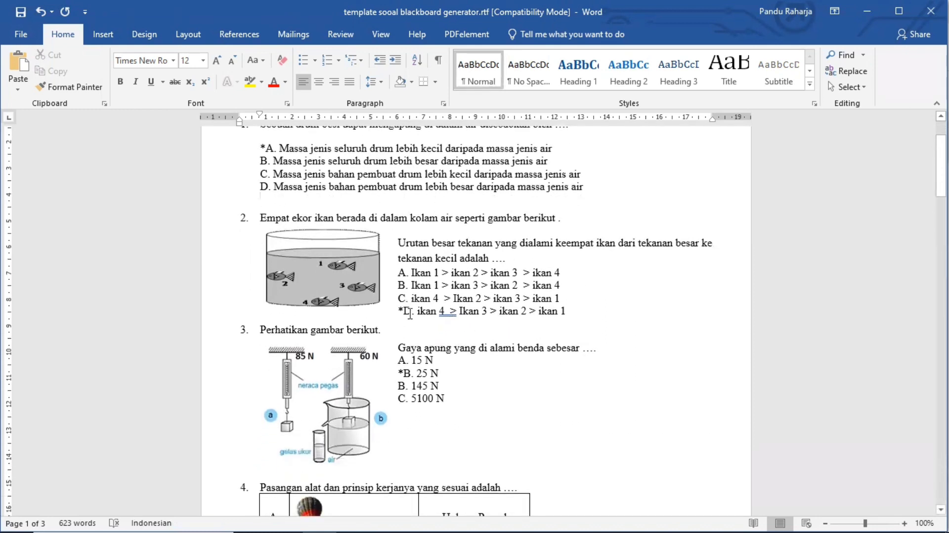
pyautogui.scroll(-3, 404, 390)
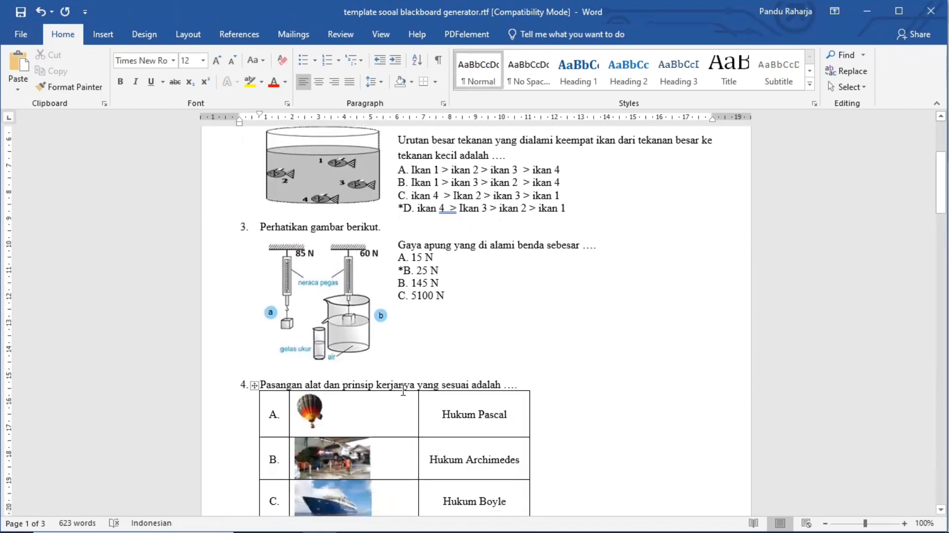
pyautogui.scroll(-5, 404, 391)
pyautogui.scroll(5, 404, 391)
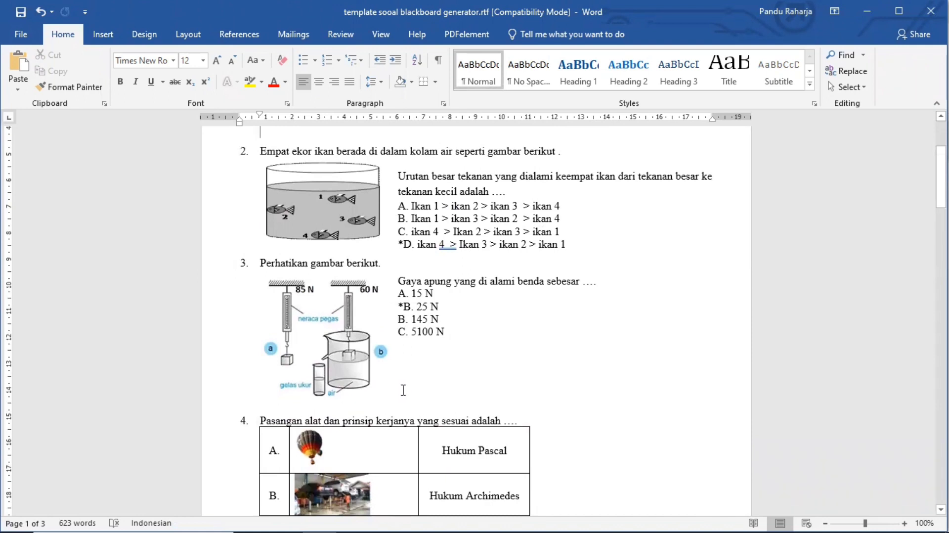
# Switch to the Blackboard Test Question Generator page in the browser and name the test UH 2
pyautogui.hotkey('alt', 'Tab')
pyautogui.press('Tab')
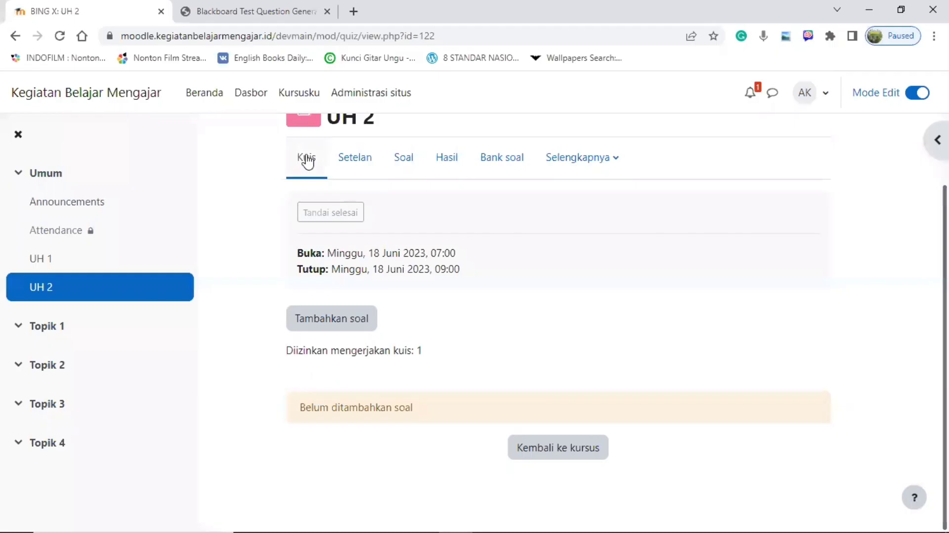
pyautogui.click(235, 12)
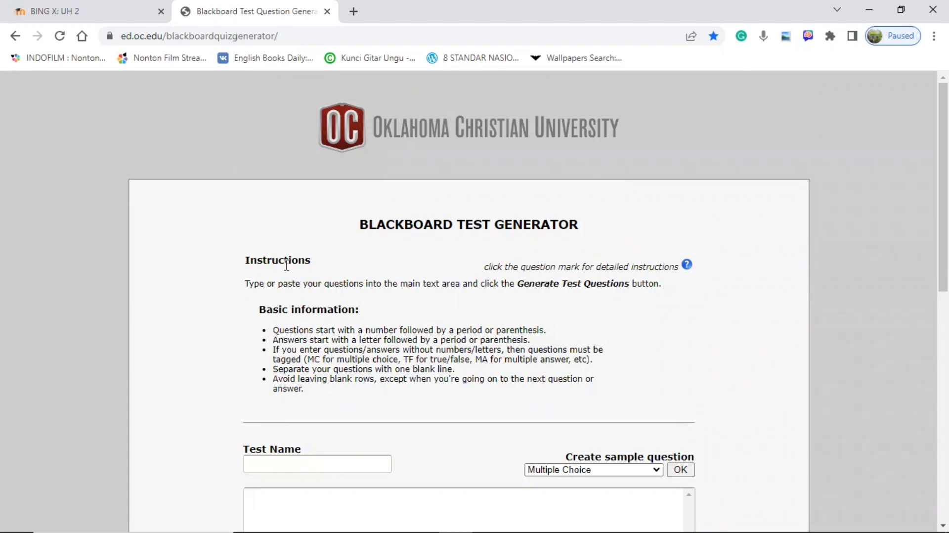
pyautogui.scroll(-2, 300, 237)
pyautogui.click(298, 354)
pyautogui.write('UH 2')
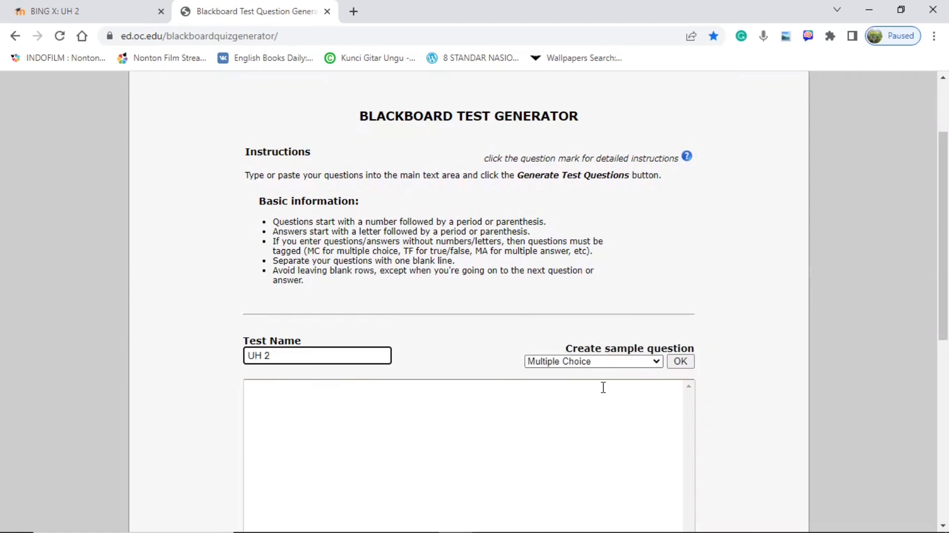
# Copy the entire contents of the Word template and paste them into the generator's main question area
pyautogui.scroll(-3, 375, 410)
pyautogui.click(376, 409)
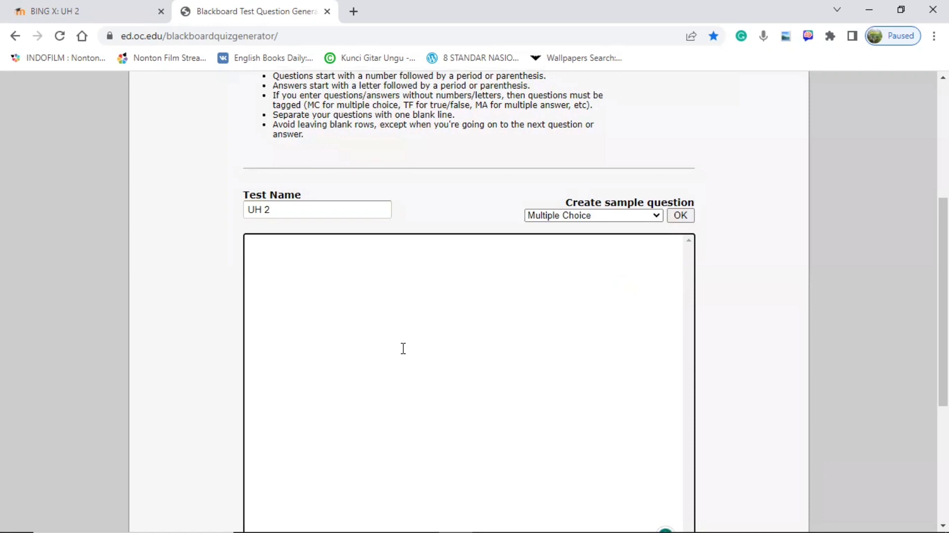
pyautogui.hotkey('alt', 'Tab')
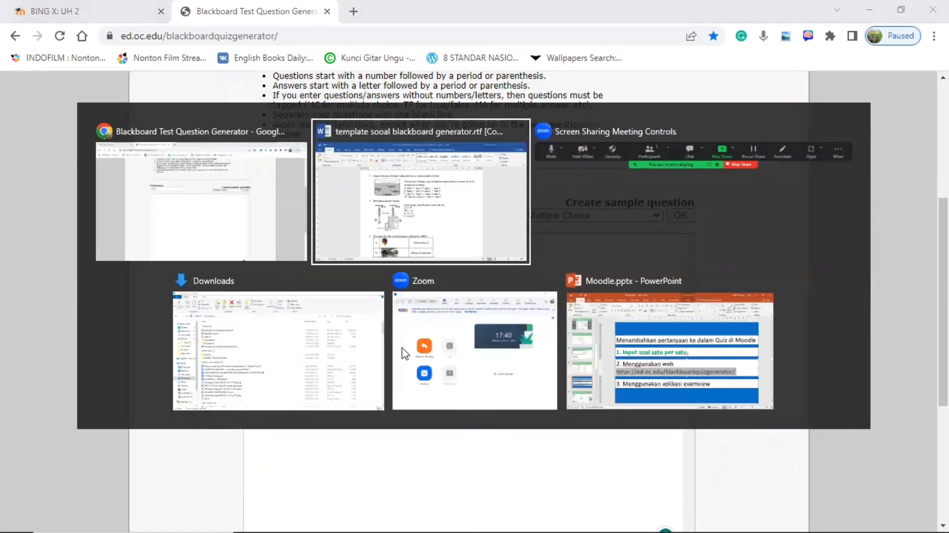
pyautogui.hotkey('ctrl', 'a')
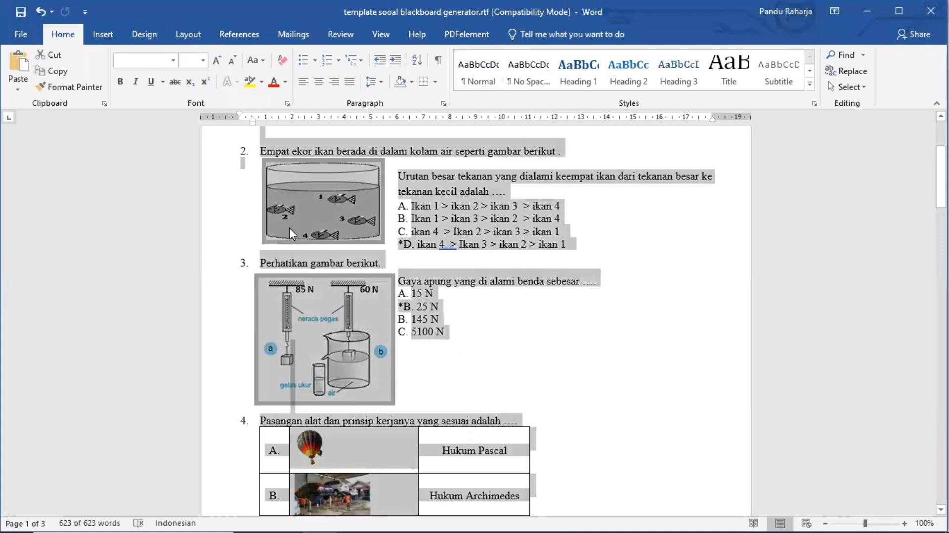
pyautogui.scroll(3, 290, 230)
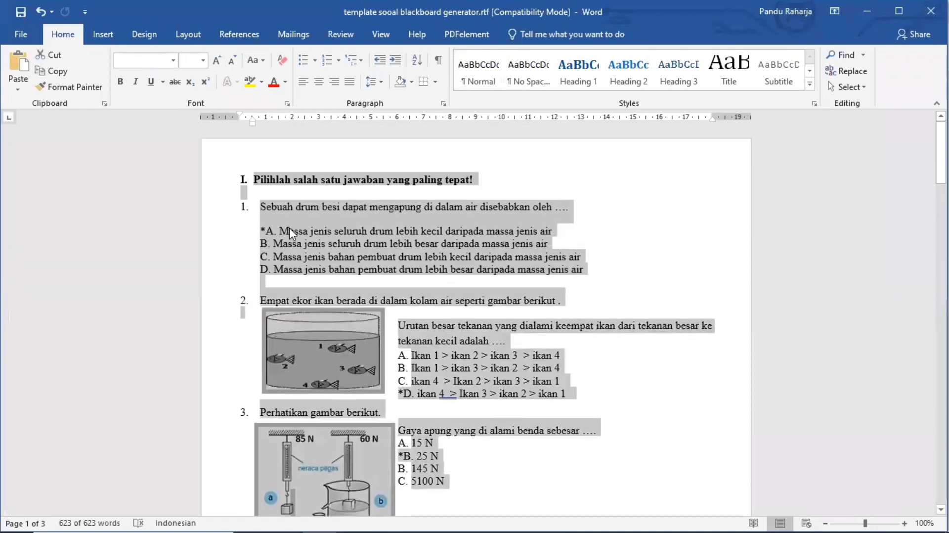
pyautogui.hotkey('ctrl', 'c')
pyautogui.hotkey('alt', 'Tab')
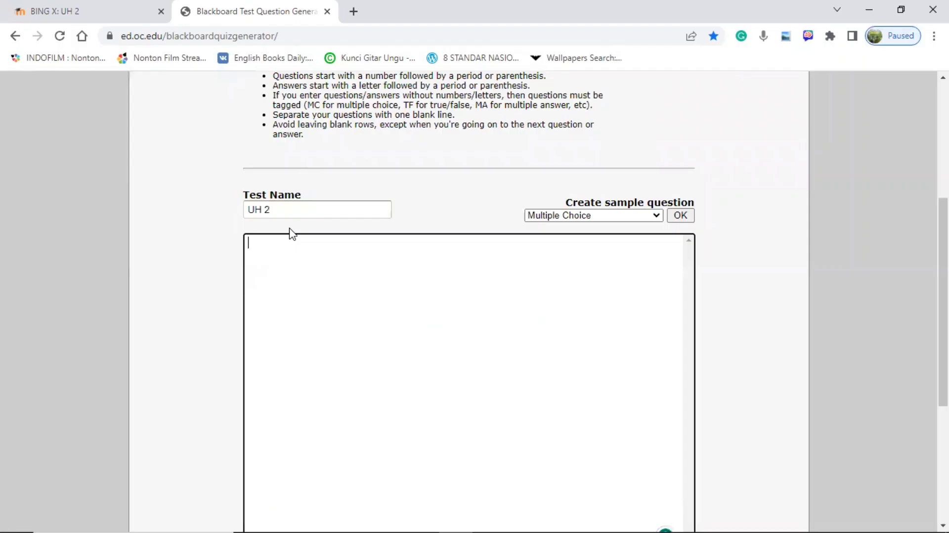
pyautogui.hotkey('ctrl', 'v')
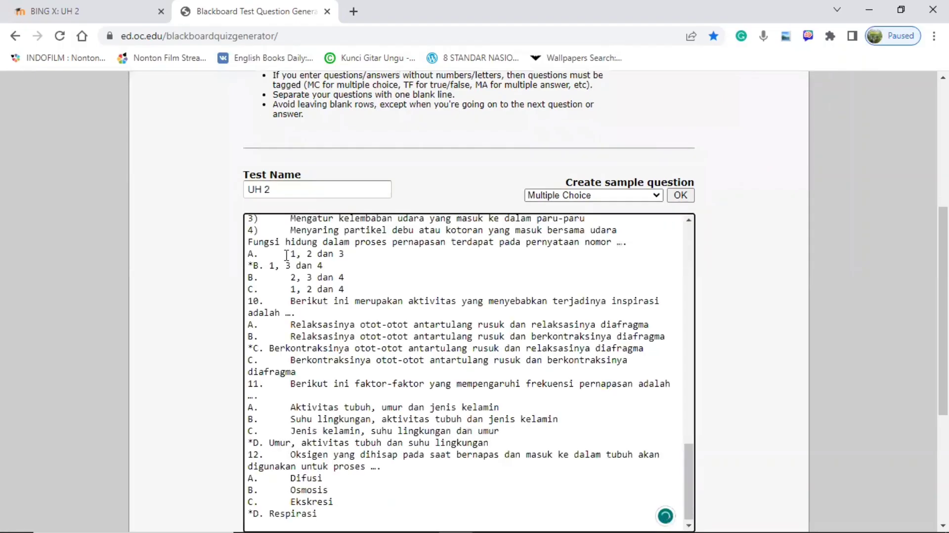
pyautogui.scroll(15, 286, 255)
pyautogui.scroll(2, 287, 252)
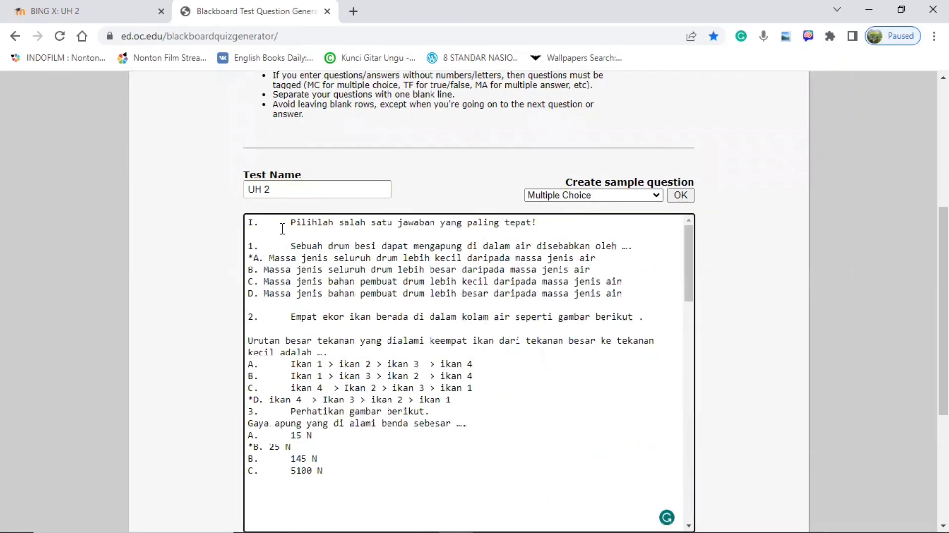
# Delete the heading line "I. Pilihlah salah satu jawaban yang paling tepat!" and the blank line beneath it from the pasted text
pyautogui.tripleClick(249, 222)
pyautogui.hotkey('shift', 'Down')
pyautogui.press('BackSpace')
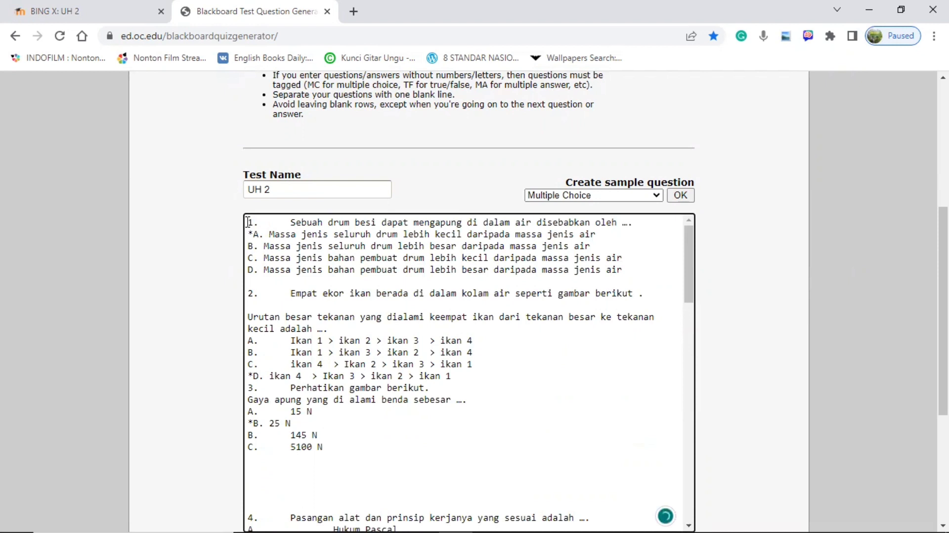
# Examine the numbering, answer options and separating blank line around questions 1 and 2 in the pasted text
pyautogui.press('Right')
pyautogui.press('Right')
pyautogui.press('Right')
pyautogui.press('Right')
pyautogui.press('Down')
pyautogui.press('Down')
pyautogui.press('Down')
pyautogui.press('Down')
pyautogui.press('Down')
pyautogui.press('Down')
pyautogui.press('Down')
pyautogui.press('Up')
pyautogui.hotkey('shift', 'Down')
# Generate the test questions and read the error explanation for the first red block
pyautogui.scroll(-10, 253, 307)
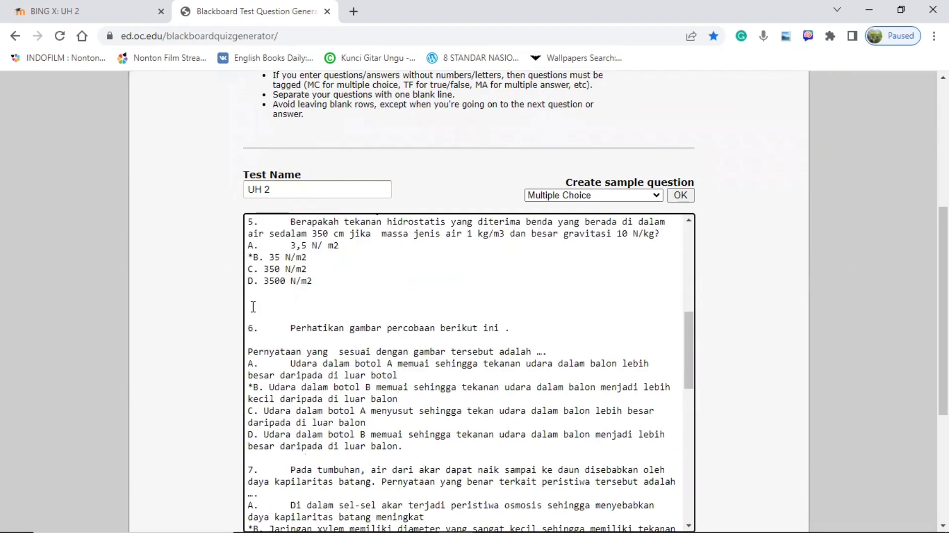
pyautogui.scroll(-5, 212, 328)
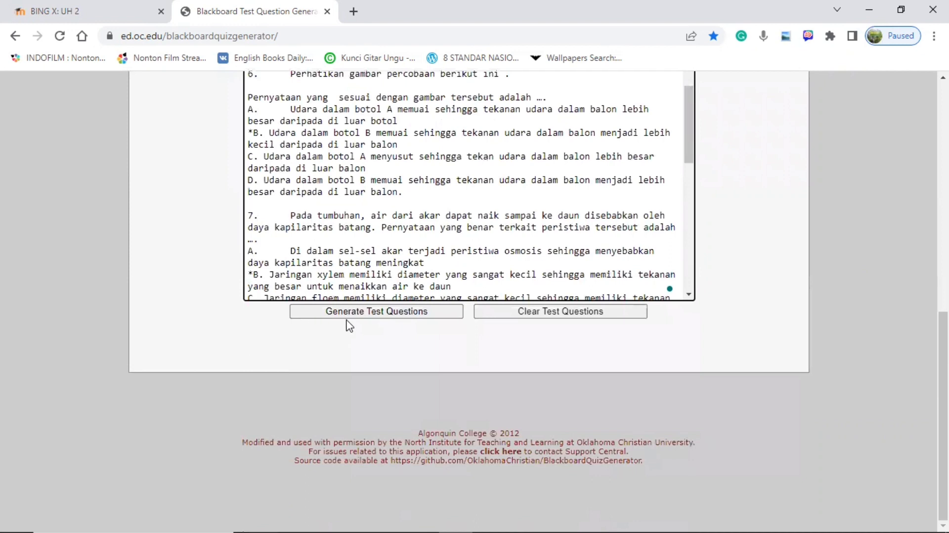
pyautogui.click(351, 318)
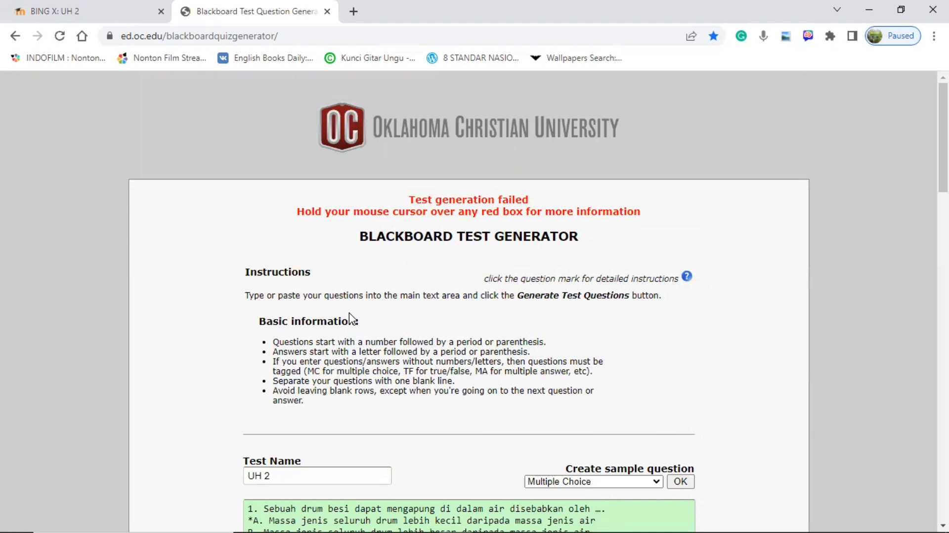
pyautogui.scroll(-6, 350, 312)
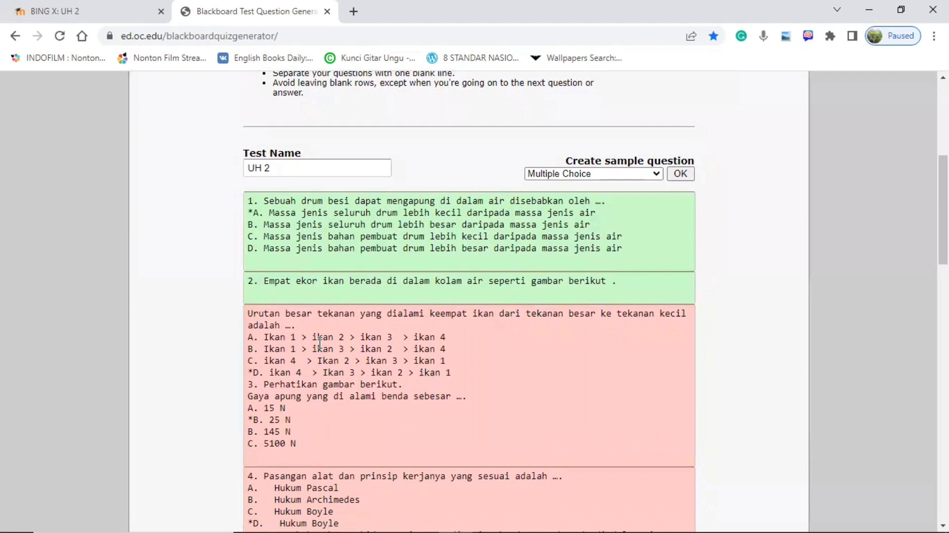
pyautogui.moveTo(322, 343)
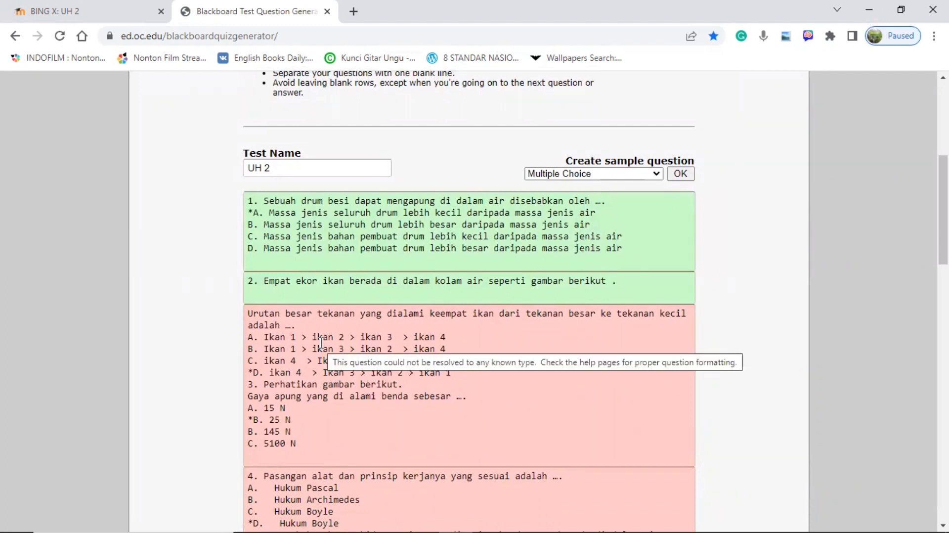
# Cut the "Urutan besar tekanan" sentence and its answer options A to *D from the first red block
pyautogui.click(290, 295)
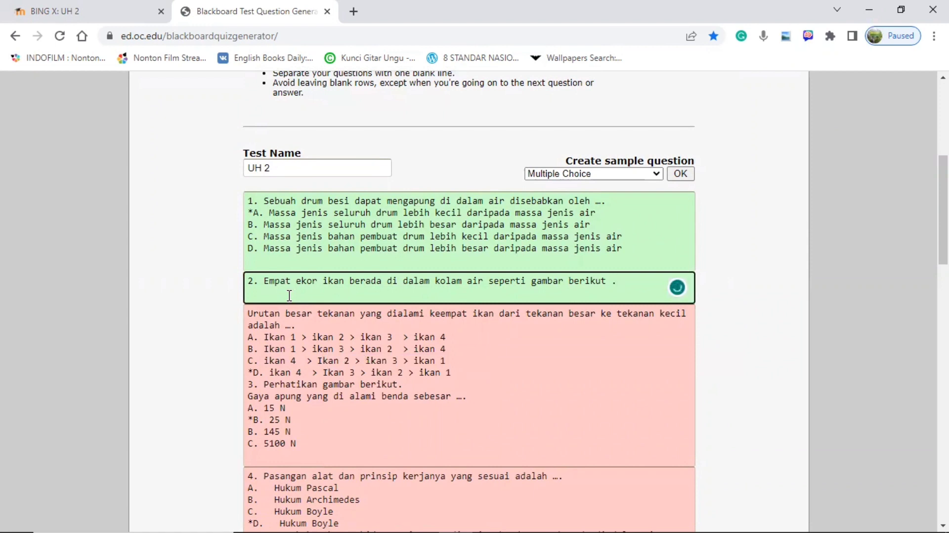
pyautogui.click(277, 296)
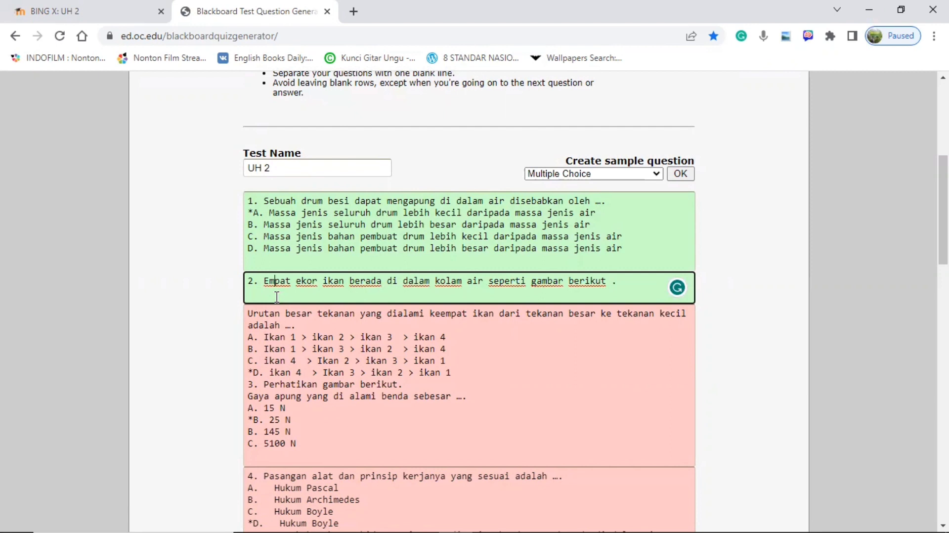
pyautogui.click(259, 322)
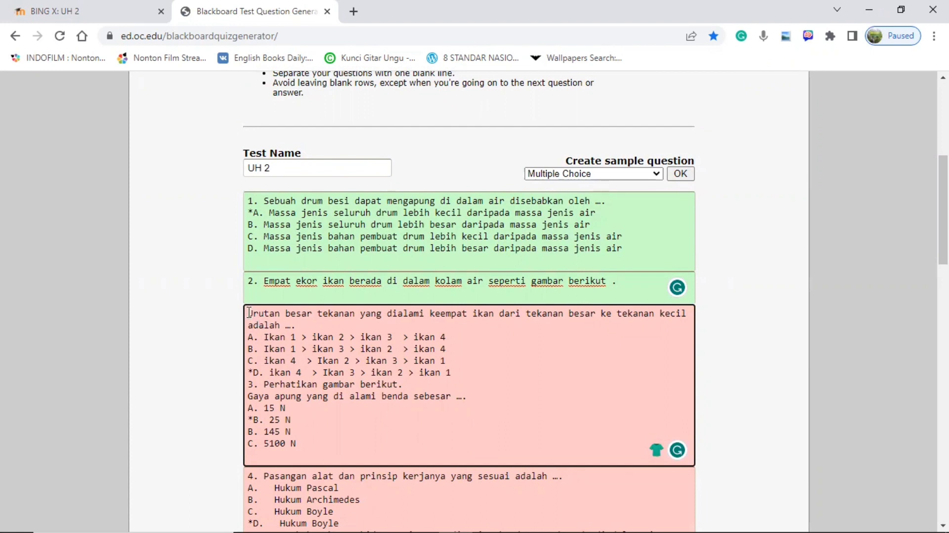
pyautogui.click(250, 313)
pyautogui.hotkey('shift', 'Down')
pyautogui.hotkey('shift', 'Down')
pyautogui.hotkey('shift', 'Down')
pyautogui.hotkey('shift', 'Down')
pyautogui.hotkey('shift', 'Down')
pyautogui.hotkey('shift', 'Down')
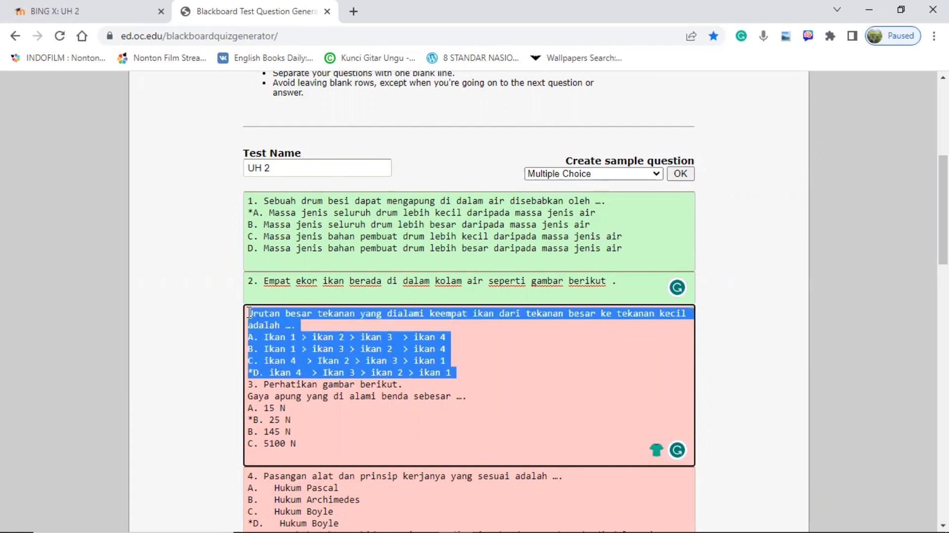
pyautogui.press('BackSpace')
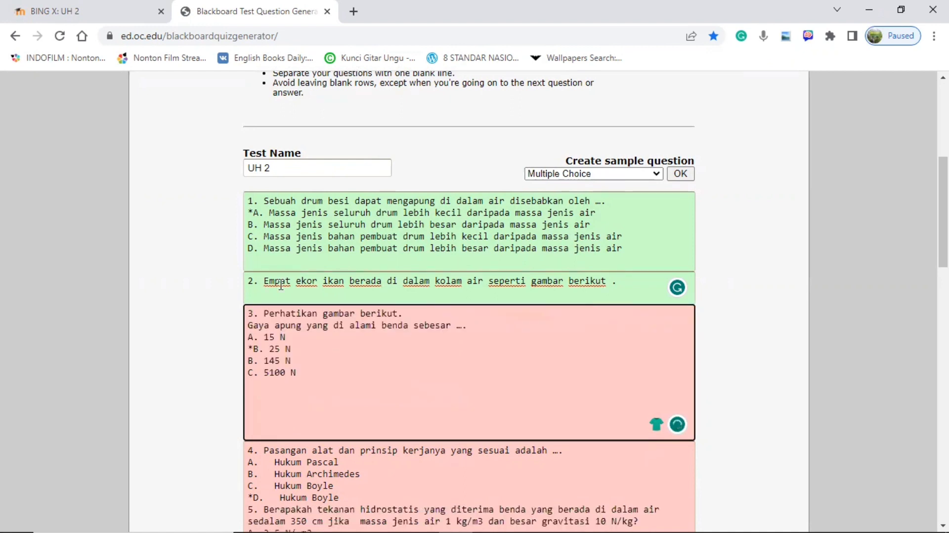
# End question 2's first sentence with "berikut." and paste the cut sentence and answer options directly after it
pyautogui.click(641, 283)
pyautogui.press('BackSpace')
pyautogui.press('BackSpace')
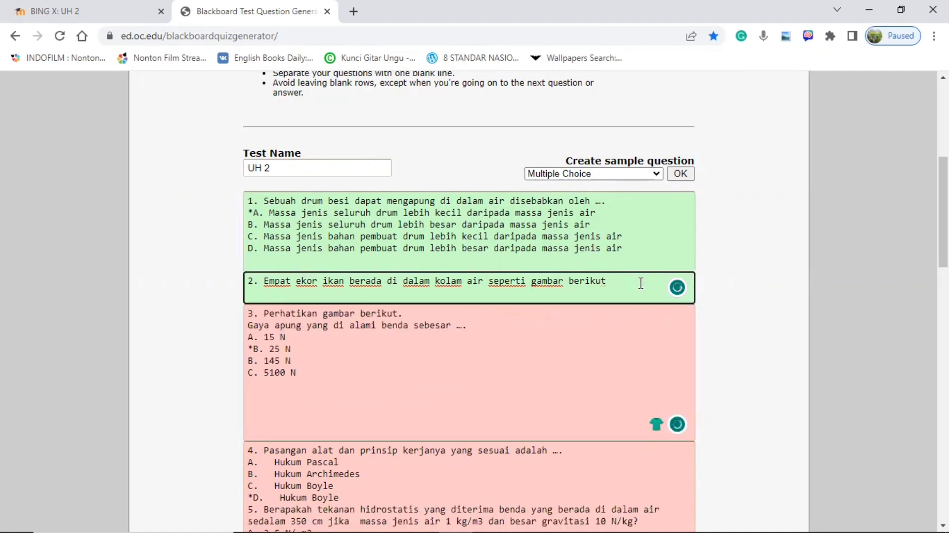
pyautogui.write('.')
pyautogui.hotkey('ctrl', 'v')
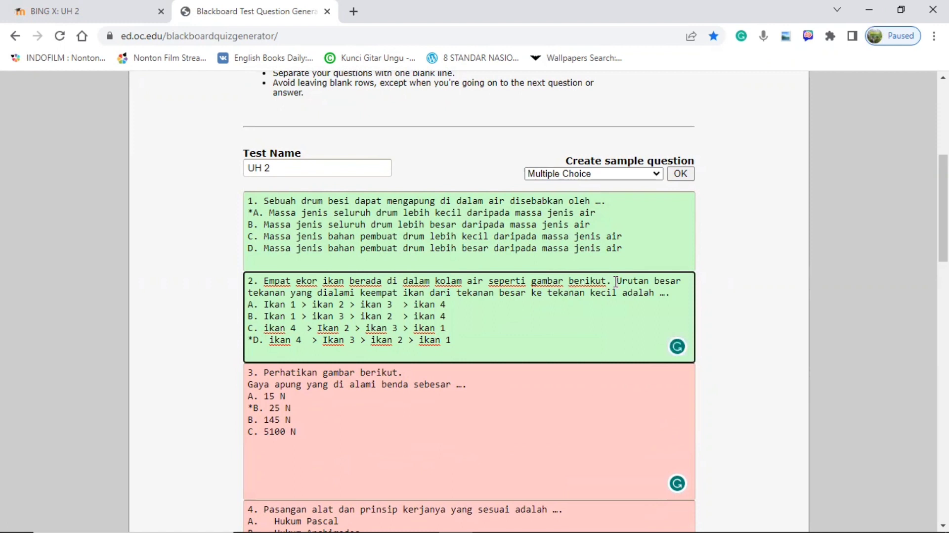
# Read through the merged text and answer options of question 2
pyautogui.press('Right')
pyautogui.press('Right')
pyautogui.press('Right')
pyautogui.press('Right')
pyautogui.press('Right')
pyautogui.press('Right')
pyautogui.press('Right')
pyautogui.press('Right')
pyautogui.press('Right')
pyautogui.press('Right')
pyautogui.press('Right')
pyautogui.press('Right')
pyautogui.press('Right')
pyautogui.press('Right')
pyautogui.press('Right')
pyautogui.press('Right')
pyautogui.press('Right')
pyautogui.press('Right')
pyautogui.press('Right')
pyautogui.press('Right')
pyautogui.press('Right')
pyautogui.press('Left')
pyautogui.press('Left')
pyautogui.press('Down')
pyautogui.press('Down')
# Generate the test questions again with question 2 merged into one block
pyautogui.scroll(-15, 419, 354)
pyautogui.scroll(-5, 419, 354)
pyautogui.click(385, 313)
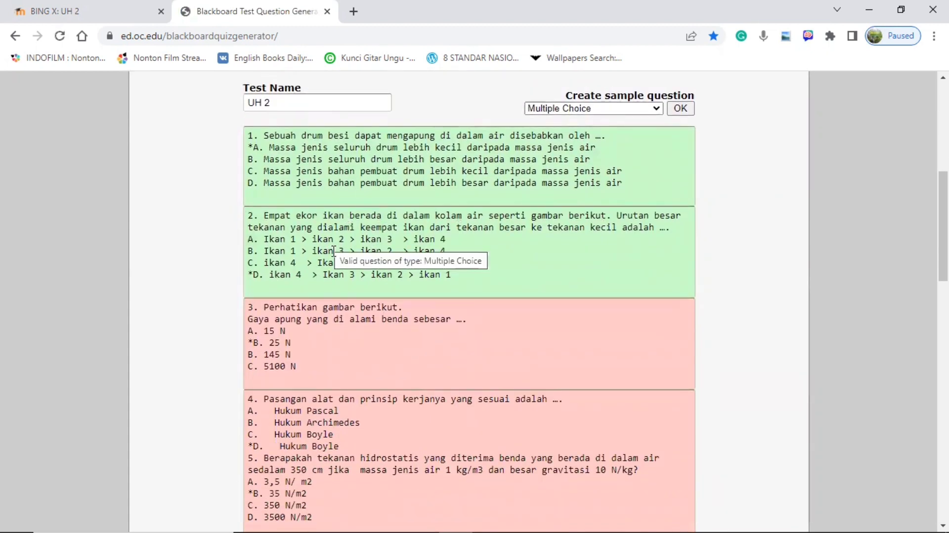
# Join the "Gaya apung" line of question 3 to the first line, directly after "Perhatikan gambar berikut."
pyautogui.click(285, 311)
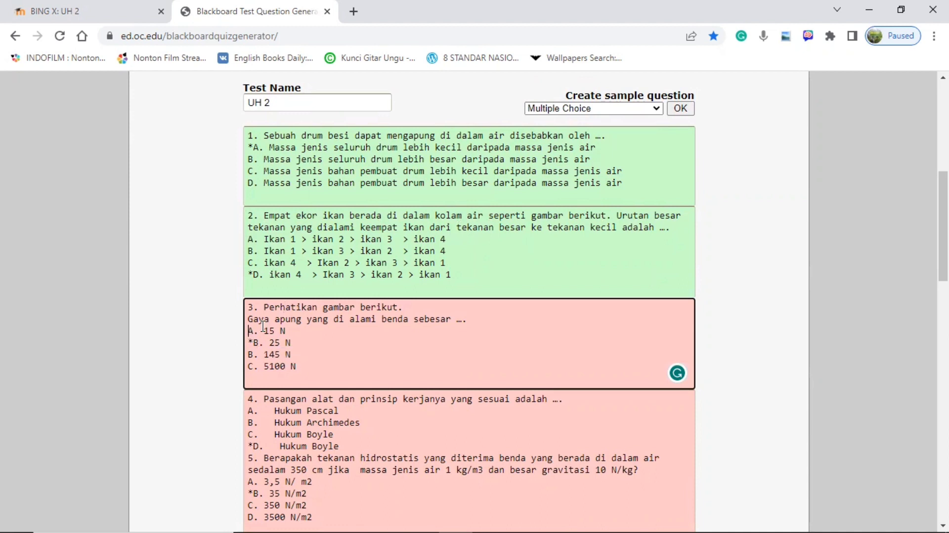
pyautogui.moveTo(252, 318); pyautogui.dragTo(303, 317)
pyautogui.click(276, 310)
pyautogui.press('Left')
pyautogui.press('Left')
pyautogui.press('BackSpace')
pyautogui.press('BackSpace')
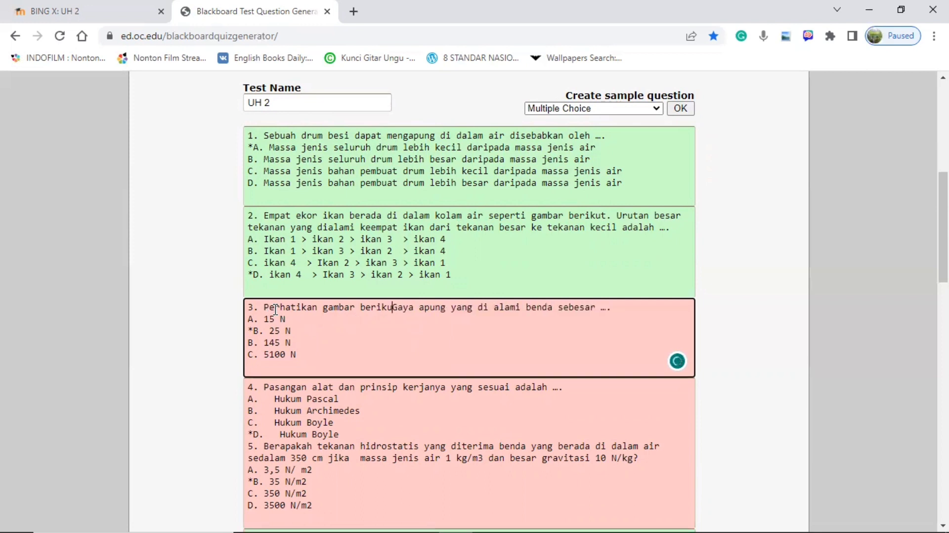
pyautogui.write('.')
# Correct "di alami" to "dialami" in question 3
pyautogui.press('Right')
pyautogui.press('Right')
pyautogui.hotkey('ctrl', 'Right')
pyautogui.hotkey('ctrl', 'Right')
pyautogui.hotkey('ctrl', 'Right')
pyautogui.hotkey('ctrl', 'Right')
pyautogui.press('BackSpace')
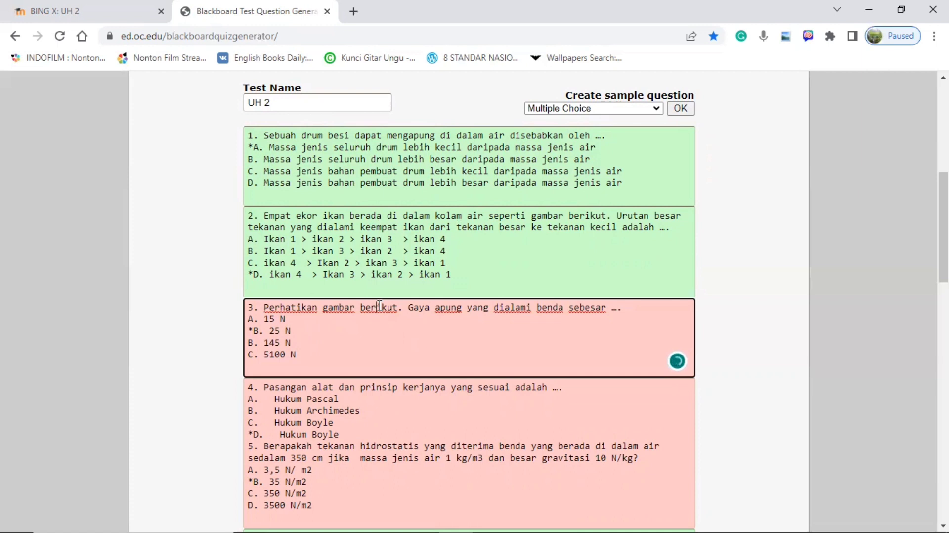
# Generate the test questions again with the corrected question 3
pyautogui.press('Down')
pyautogui.press('Down')
pyautogui.press('Down')
pyautogui.press('Down')
pyautogui.scroll(-10, 285, 370)
pyautogui.scroll(-8, 286, 370)
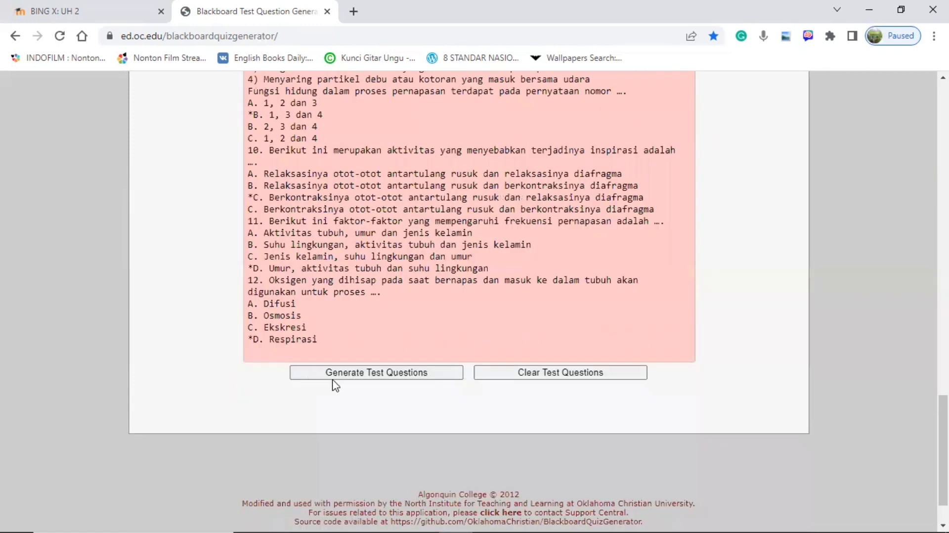
pyautogui.click(334, 380)
pyautogui.click(334, 379)
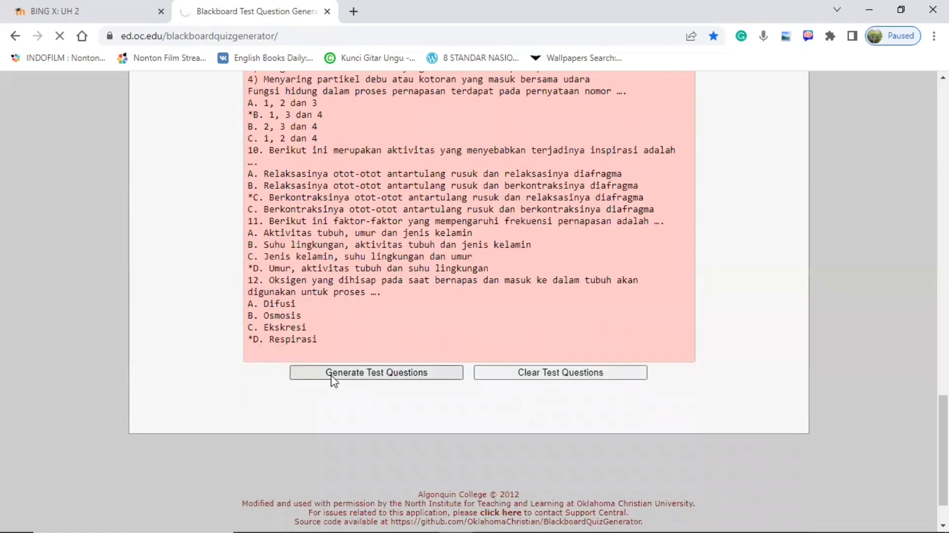
# Separate questions 4 and 5 with a blank line after question 4's "*D. Hukum Boyle" answer
pyautogui.scroll(-15, 334, 379)
pyautogui.scroll(5, 332, 380)
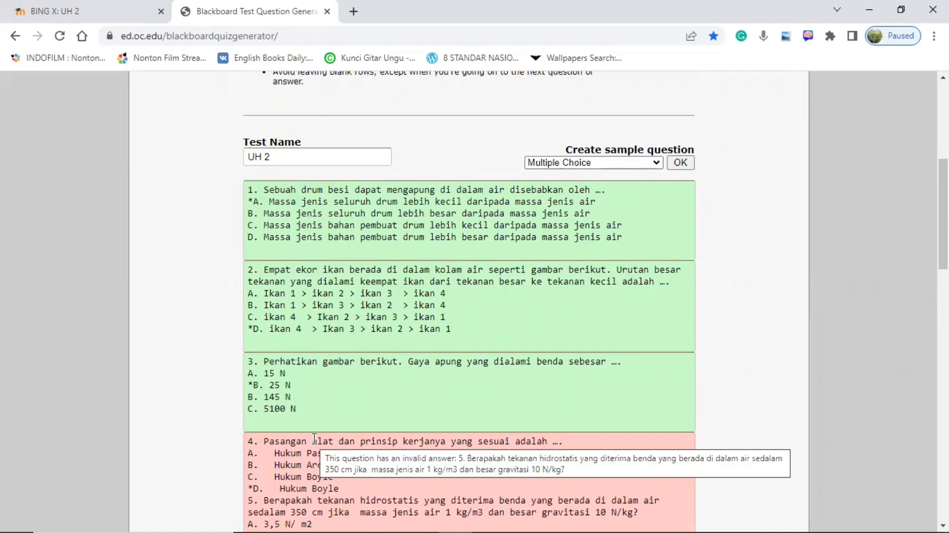
pyautogui.scroll(-2, 315, 445)
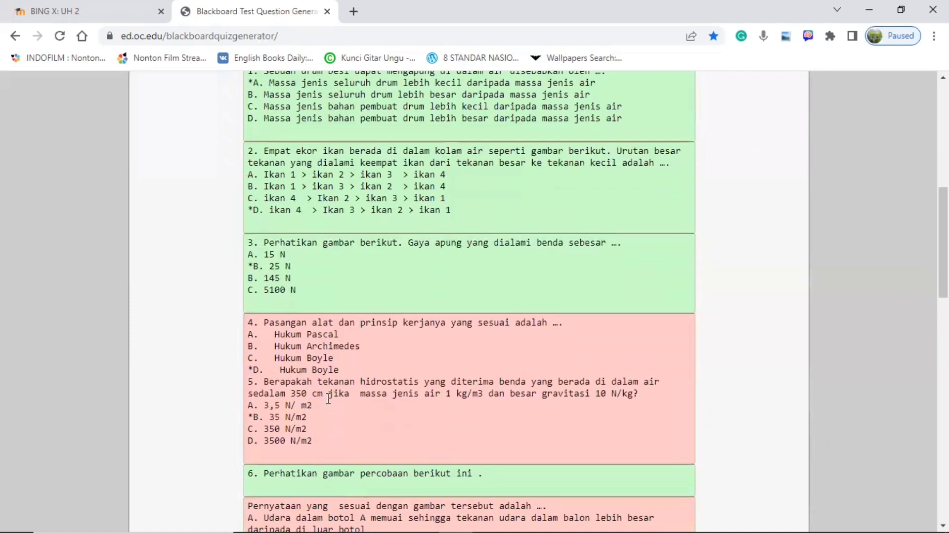
pyautogui.click(358, 369)
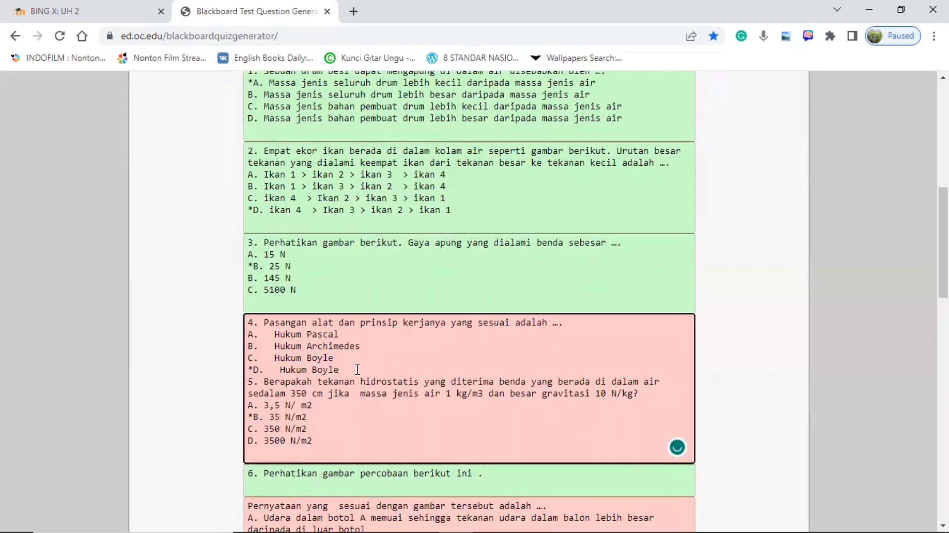
pyautogui.press('Return')
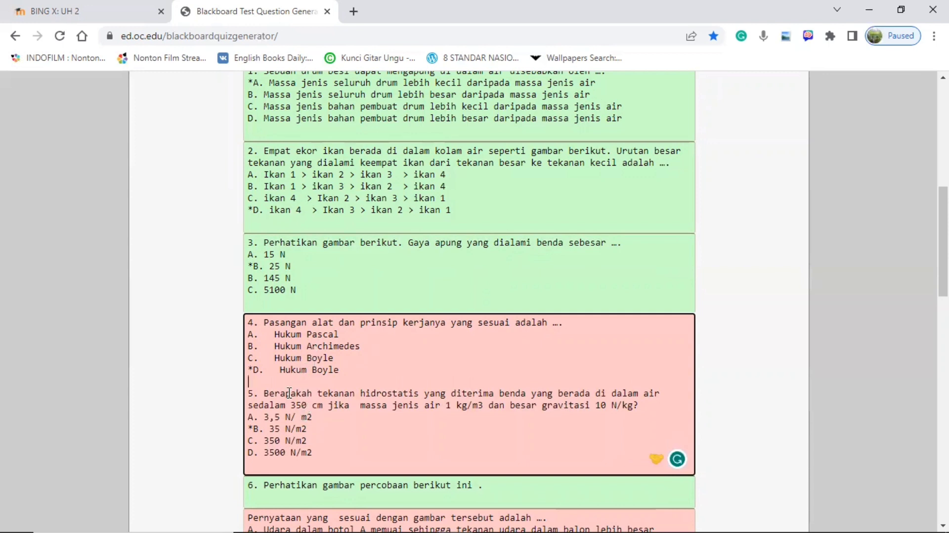
# Generate the test questions again with questions 4 and 5 separated
pyautogui.scroll(-7, 278, 484)
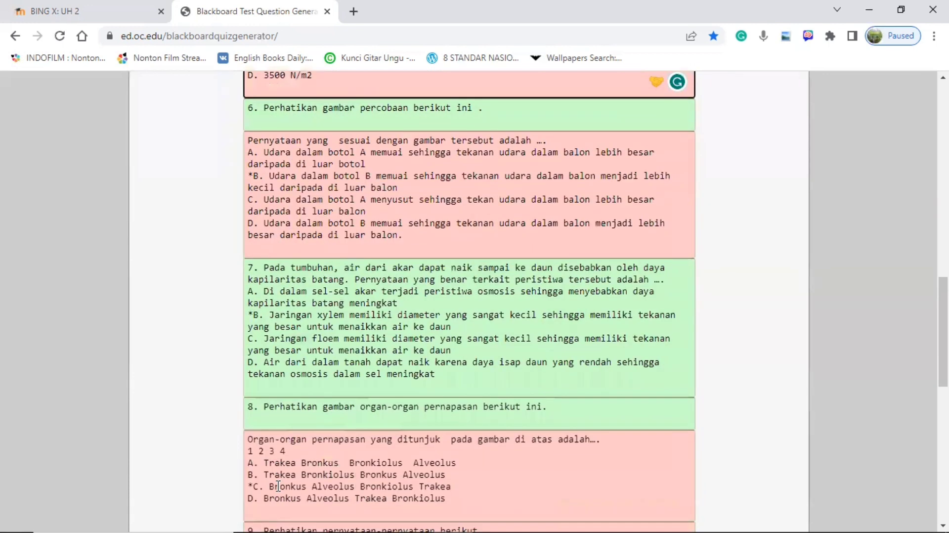
pyautogui.scroll(-7, 278, 486)
pyautogui.click(327, 482)
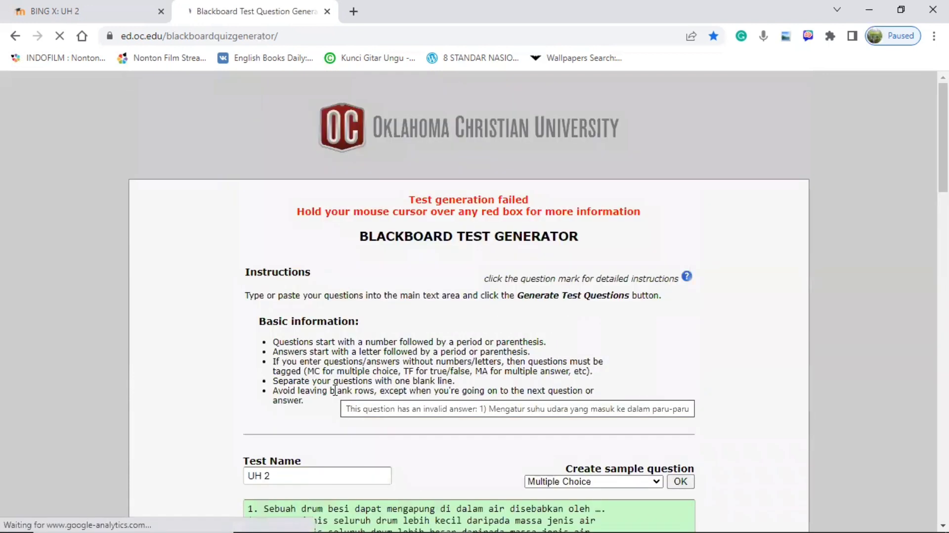
pyautogui.scroll(-8, 335, 390)
pyautogui.scroll(-3, 336, 391)
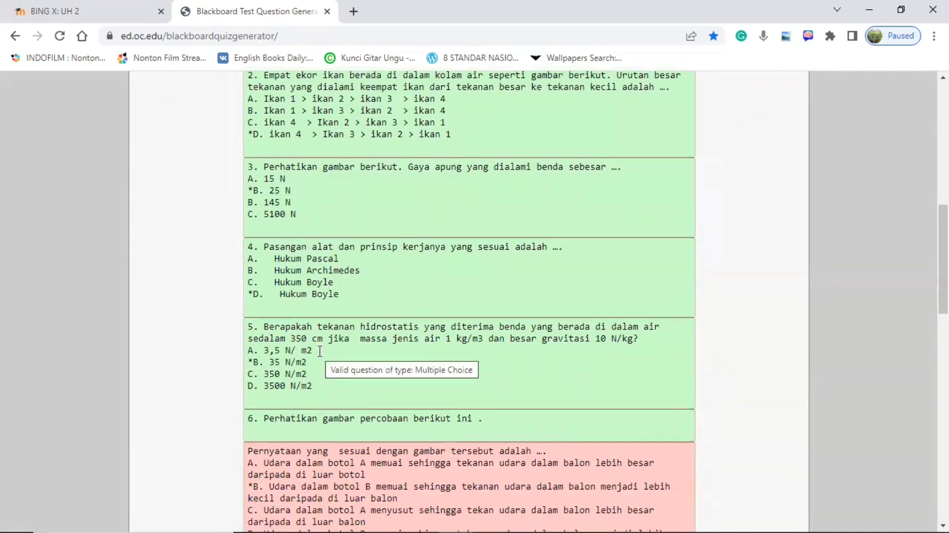
# Compare generated questions 1 to 5 with the Word template, examining the pictures that accompany questions 2, 3 and 4
pyautogui.scroll(1, 320, 351)
pyautogui.scroll(1, 320, 352)
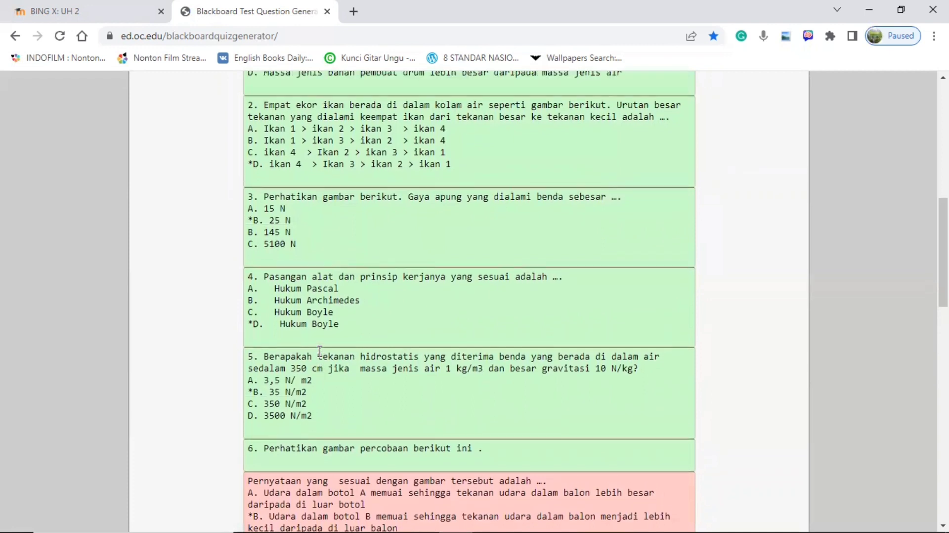
pyautogui.scroll(3, 320, 352)
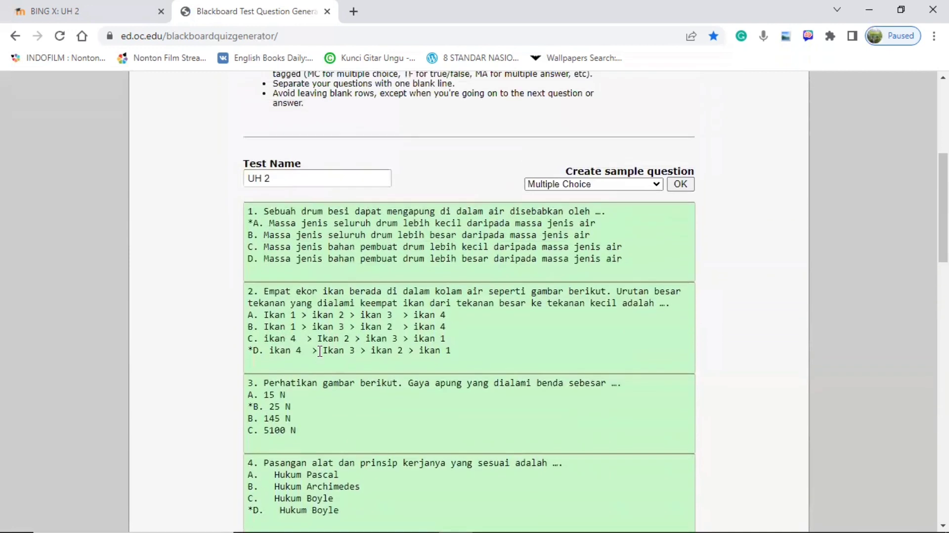
pyautogui.scroll(-5, 324, 303)
pyautogui.scroll(3, 324, 303)
pyautogui.hotkey('alt', 'Tab')
pyautogui.scroll(-1, 331, 303)
pyautogui.click(420, 303)
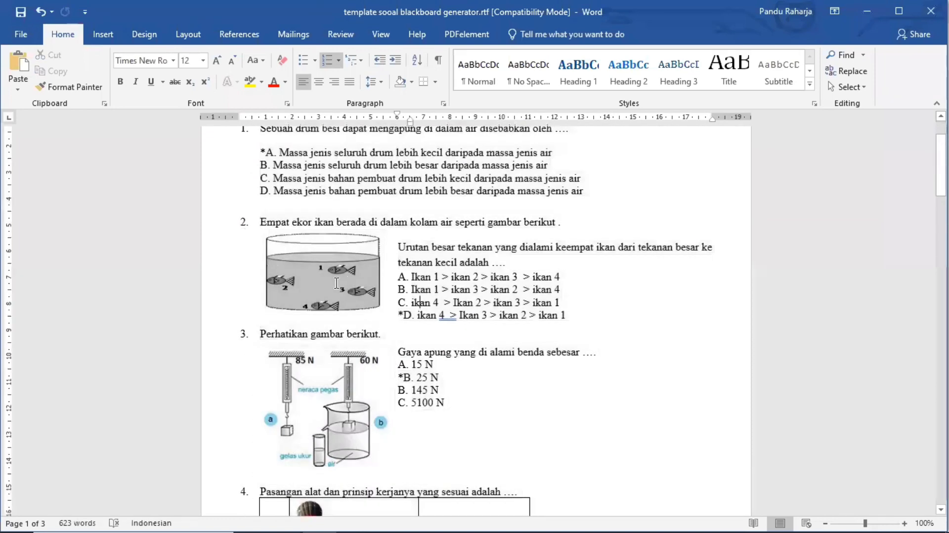
pyautogui.scroll(-8, 318, 415)
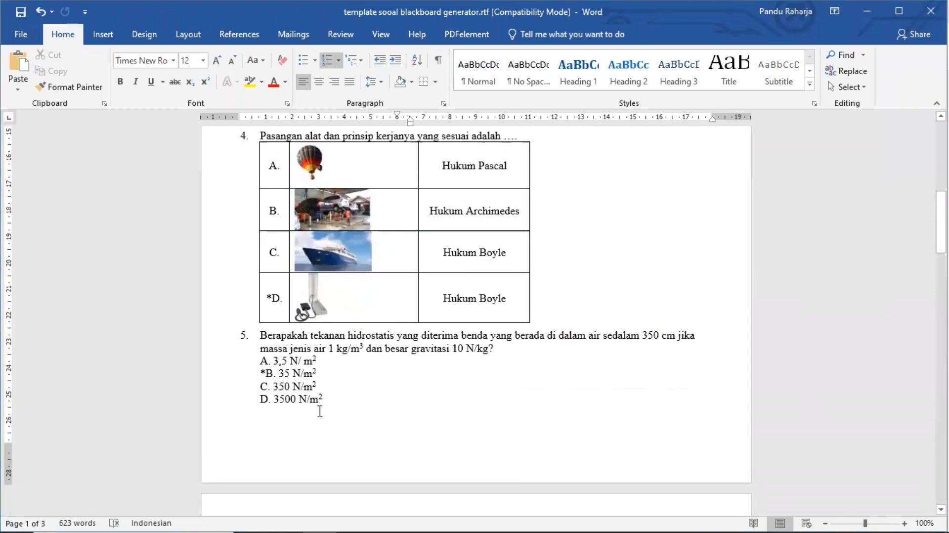
pyautogui.hotkey('alt', 'Tab')
pyautogui.scroll(-1, 320, 410)
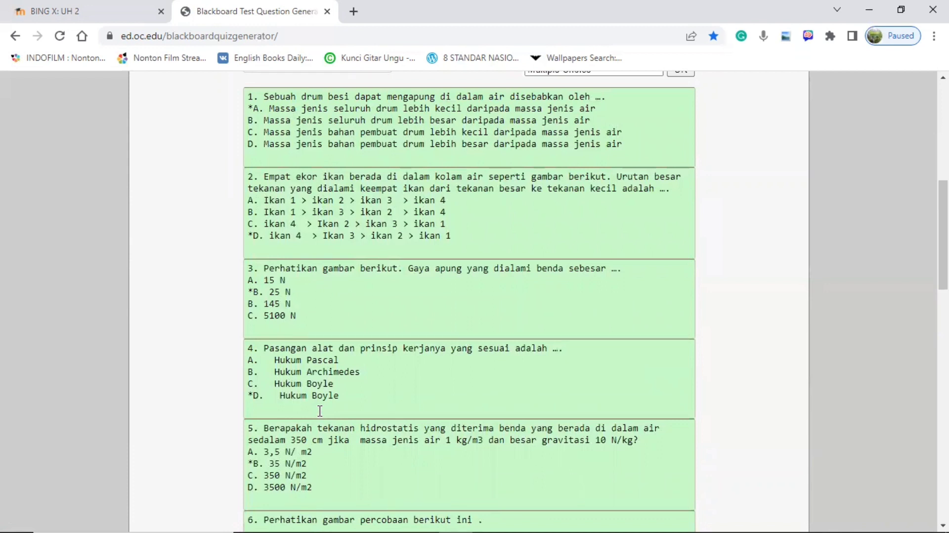
# Delete question 6 by clearing both its "Perhatikan gambar percobaan" block and the block with its answers
pyautogui.scroll(-4, 320, 410)
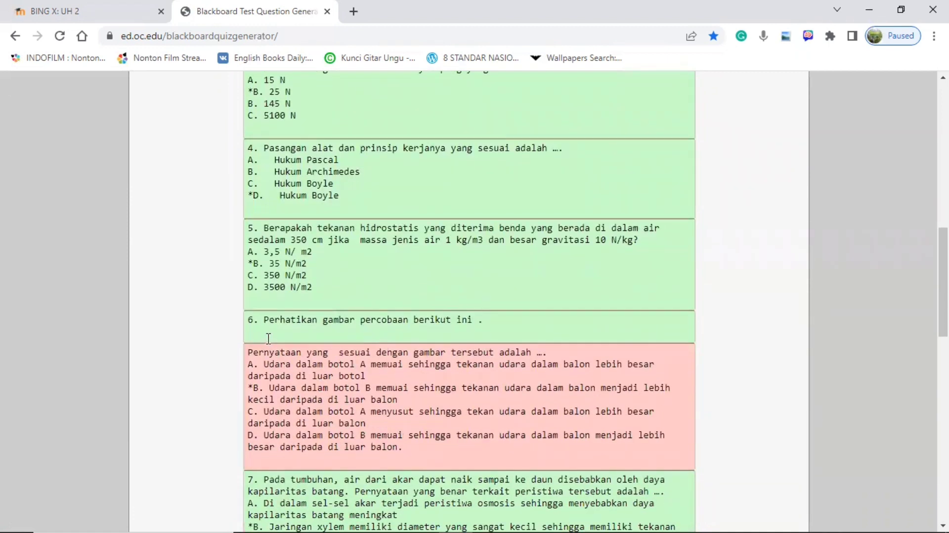
pyautogui.click(251, 321)
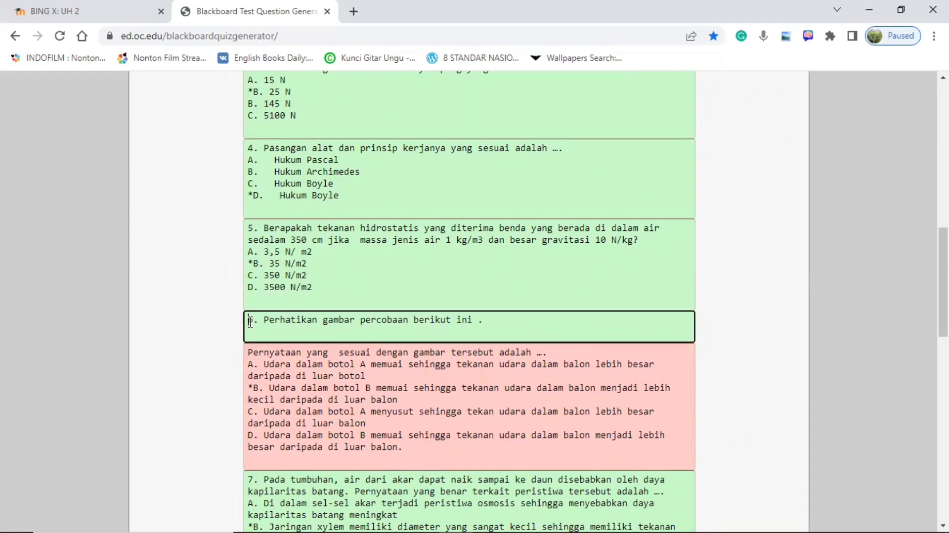
pyautogui.hotkey('ctrl', 'a')
pyautogui.press('BackSpace')
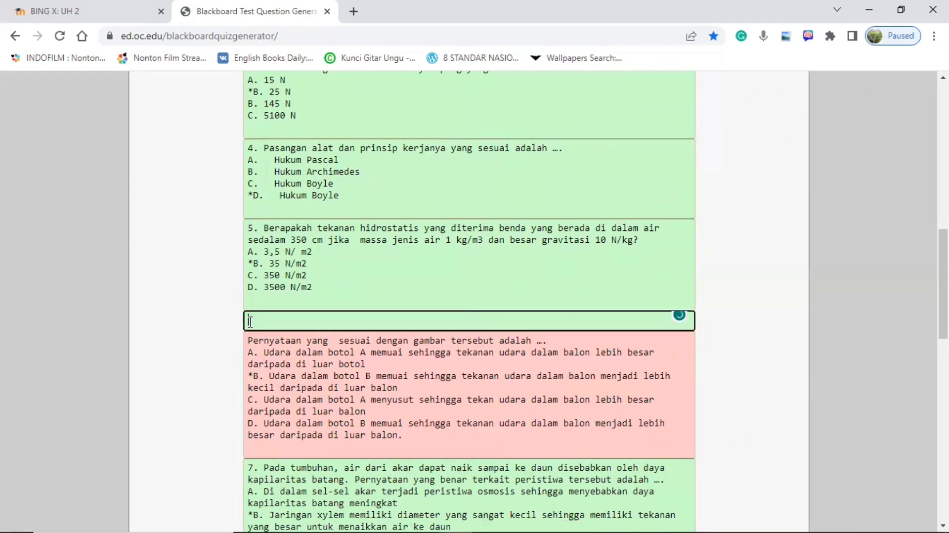
pyautogui.click(251, 339)
pyautogui.hotkey('shift', 'End')
pyautogui.hotkey('shift', 'Down')
pyautogui.hotkey('shift', 'Down')
pyautogui.hotkey('shift', 'Down')
pyautogui.hotkey('shift', 'Down')
pyautogui.hotkey('shift', 'Down')
pyautogui.hotkey('shift', 'Down')
pyautogui.hotkey('shift', 'Down')
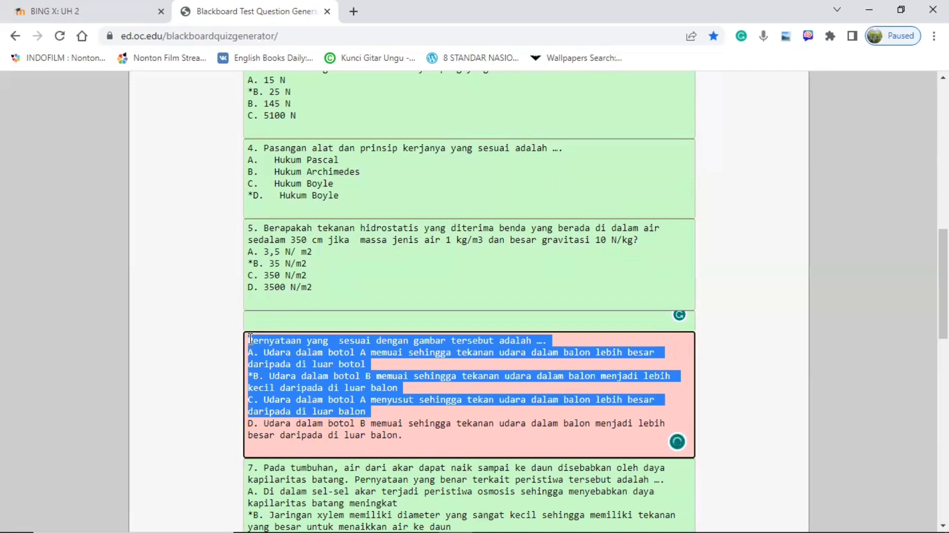
pyautogui.press('BackSpace')
# Delete question 8 by clearing both its "Perhatikan gambar organ-organ pernapasan" block and the block with its answers
pyautogui.scroll(-3, 251, 339)
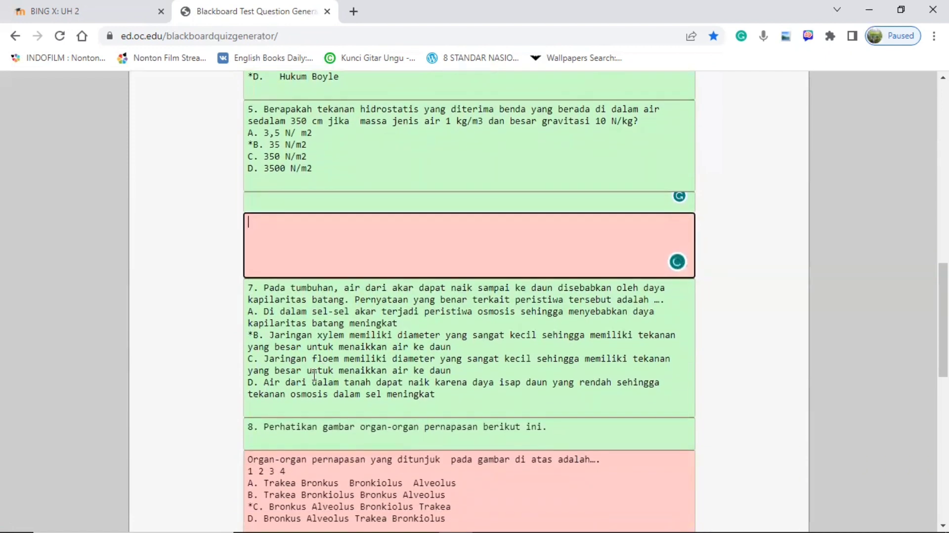
pyautogui.scroll(-3, 324, 370)
pyautogui.click(250, 299)
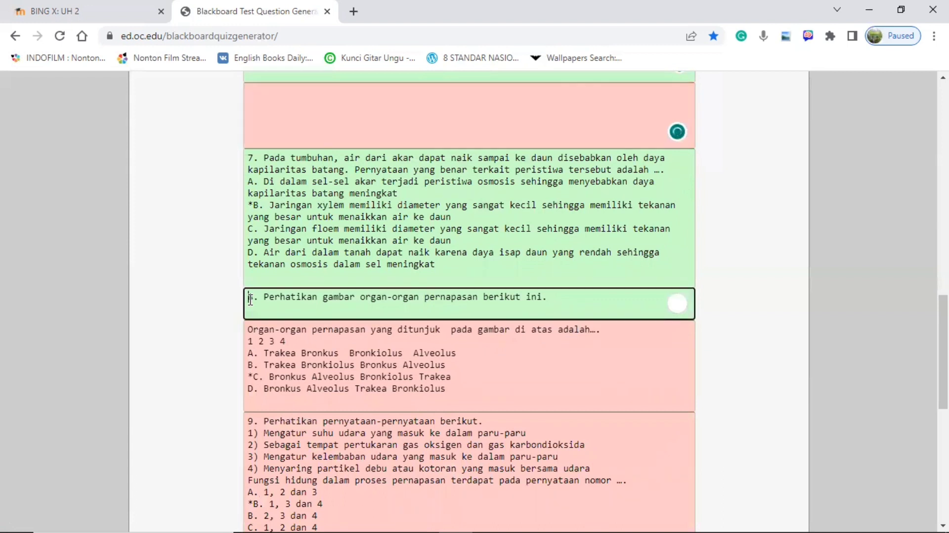
pyautogui.hotkey('shift', 'Down')
pyautogui.press('BackSpace')
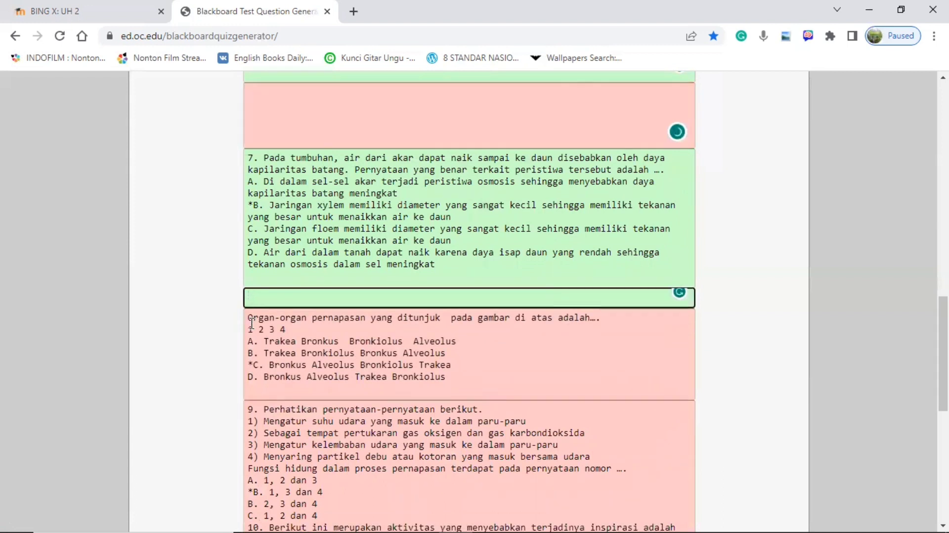
pyautogui.click(247, 319)
pyautogui.hotkey('shift', 'Down')
pyautogui.hotkey('shift', 'Down')
pyautogui.hotkey('shift', 'Down')
pyautogui.hotkey('shift', 'Down')
pyautogui.hotkey('shift', 'Down')
pyautogui.hotkey('shift', 'Down')
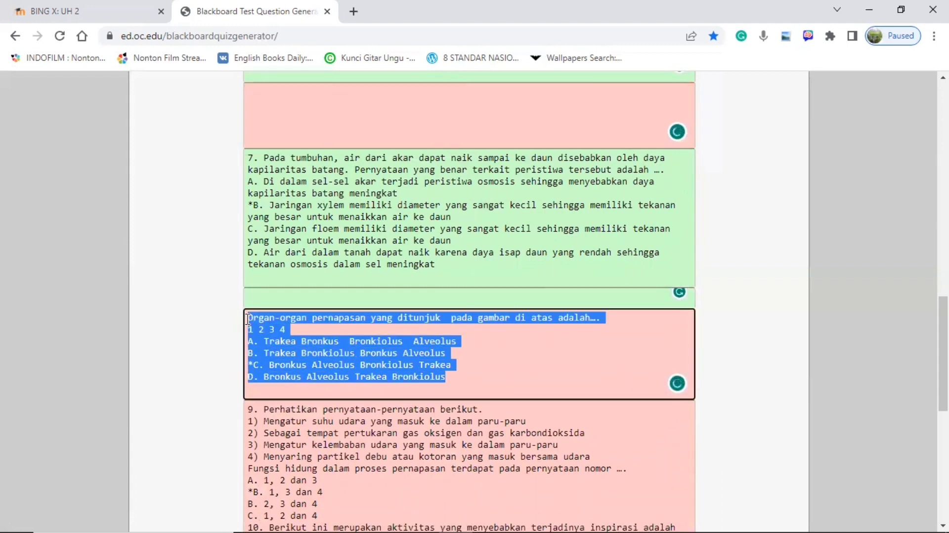
pyautogui.press('BackSpace')
# Delete question 9 with its numbered statements and answers, keeping questions 10 to 12 in the block
pyautogui.scroll(-1, 248, 320)
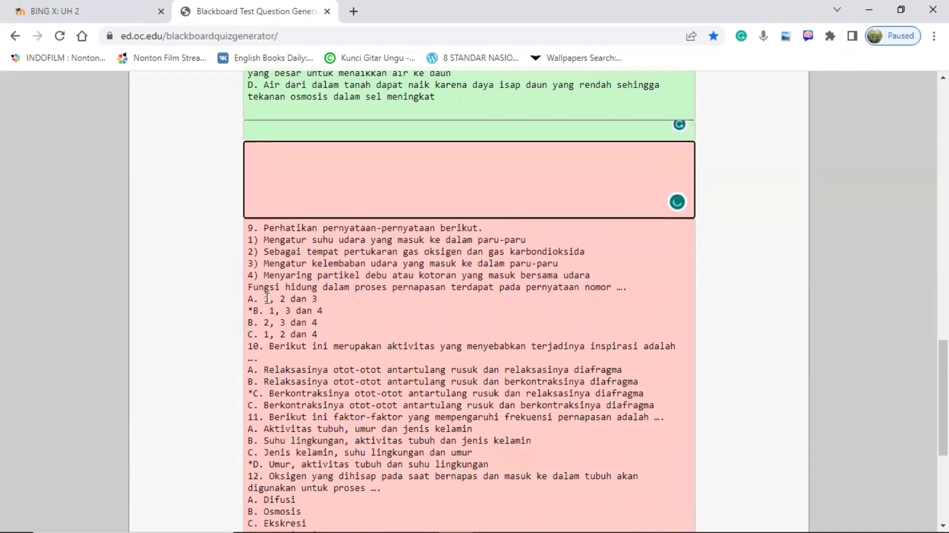
pyautogui.click(246, 225)
pyautogui.hotkey('shift', 'Down')
pyautogui.hotkey('shift', 'Down')
pyautogui.hotkey('shift', 'Down')
pyautogui.hotkey('shift', 'Down')
pyautogui.hotkey('shift', 'Down')
pyautogui.hotkey('shift', 'Down')
pyautogui.hotkey('shift', 'Down')
pyautogui.hotkey('shift', 'Down')
pyautogui.hotkey('shift', 'Down')
pyautogui.hotkey('shift', 'Down')
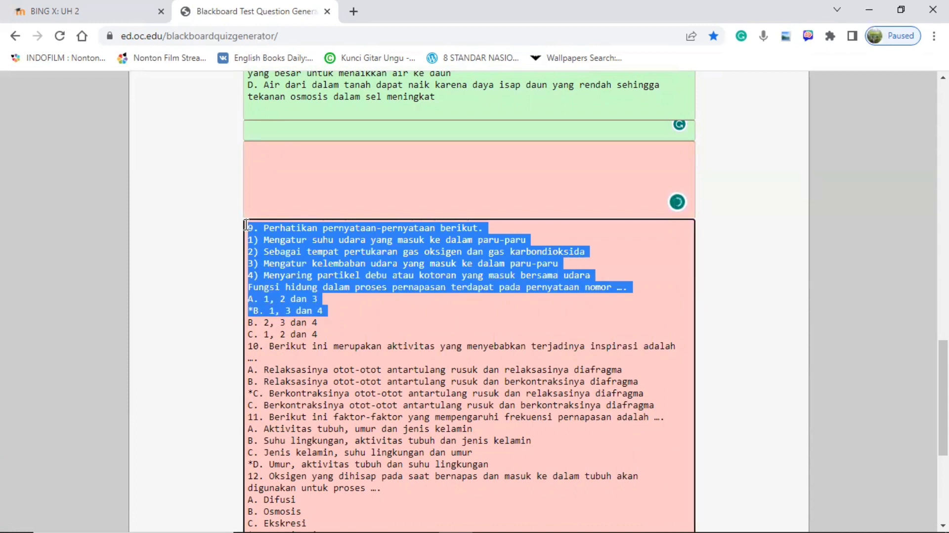
pyautogui.press('Delete')
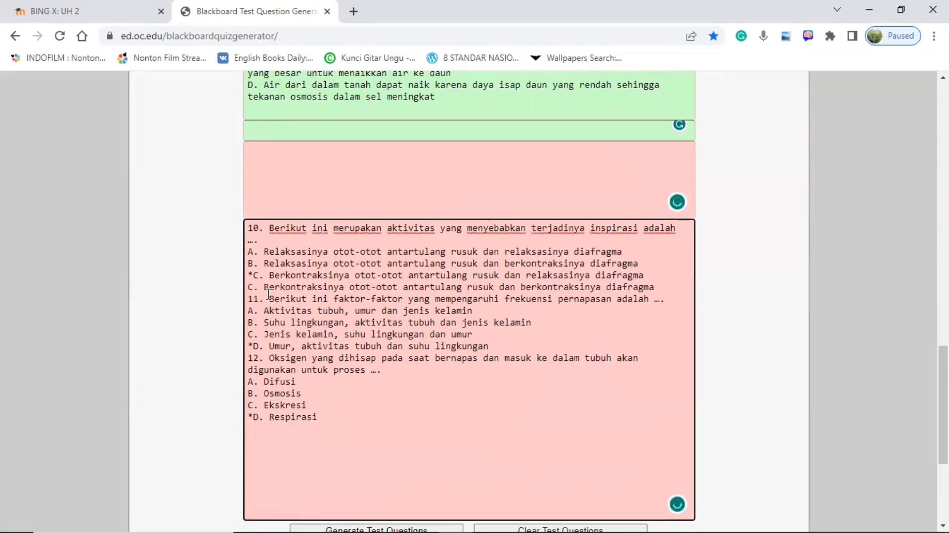
# Separate questions 10, 11 and 12 with one blank line between each
pyautogui.click(663, 288)
pyautogui.press('Return')
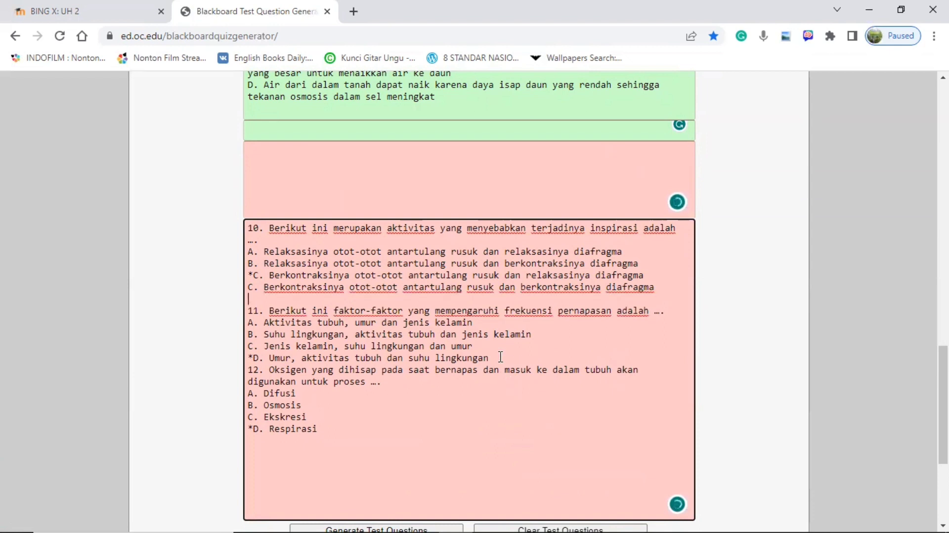
pyautogui.press('Return')
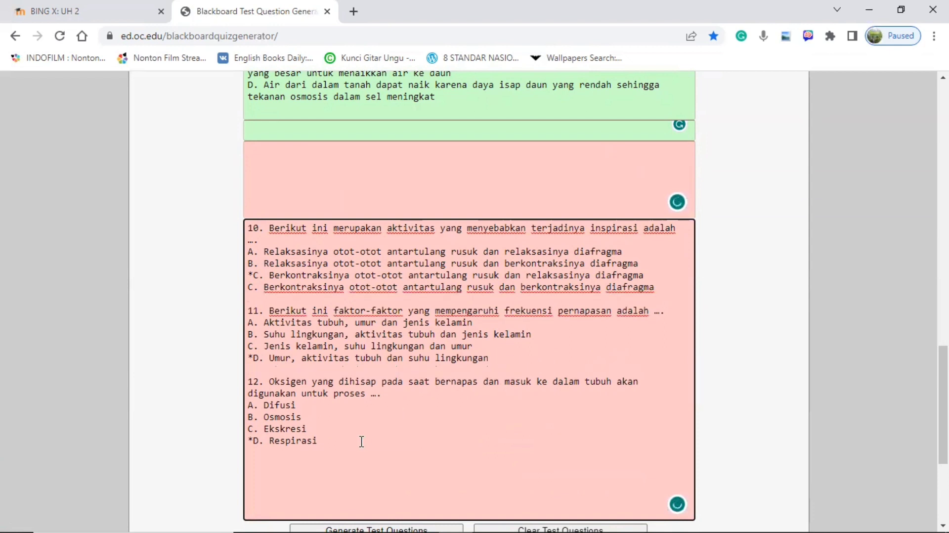
# Generate the test questions again without questions 6, 8 and 9
pyautogui.scroll(-4, 362, 441)
pyautogui.click(349, 315)
pyautogui.scroll(-8, 349, 315)
pyautogui.scroll(-15, 349, 315)
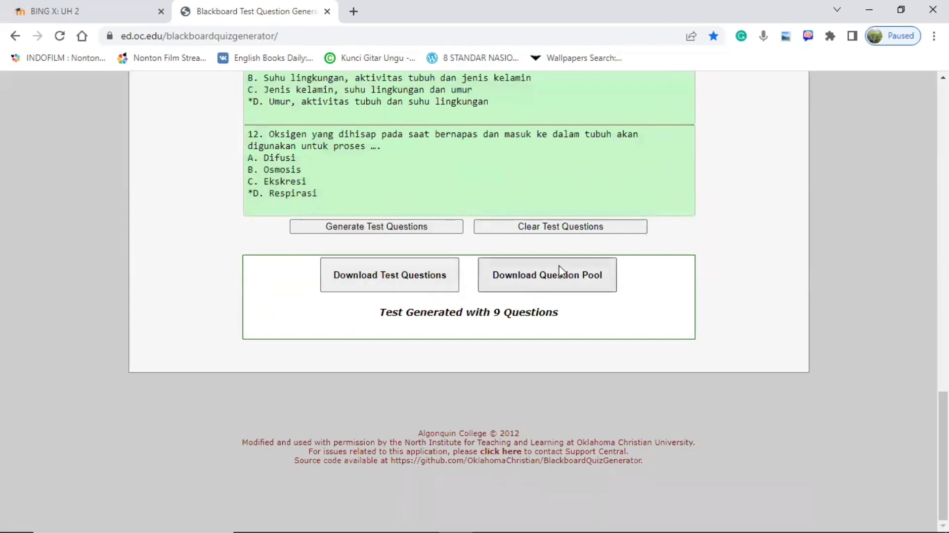
# Download the question pool as UH2.zip, overwriting the existing file, and open its download folder
pyautogui.click(539, 280)
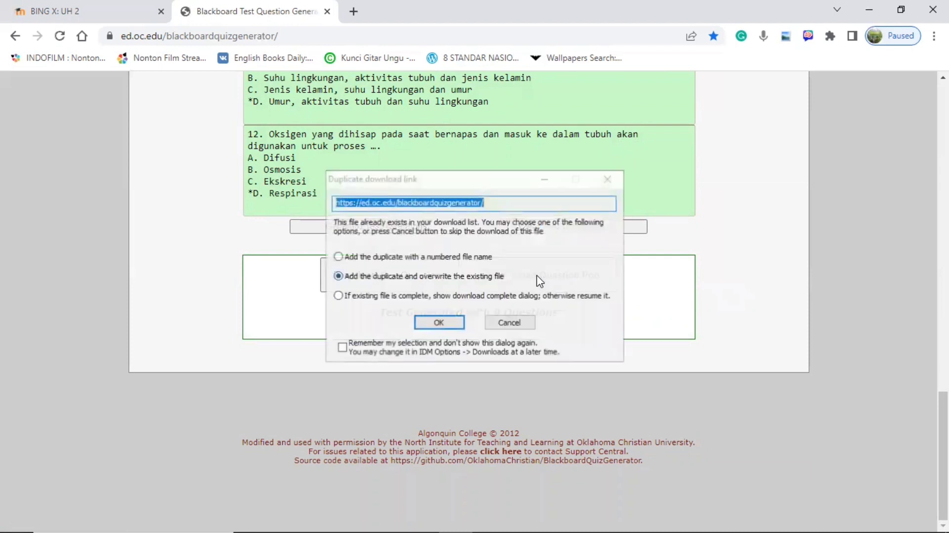
pyautogui.click(451, 323)
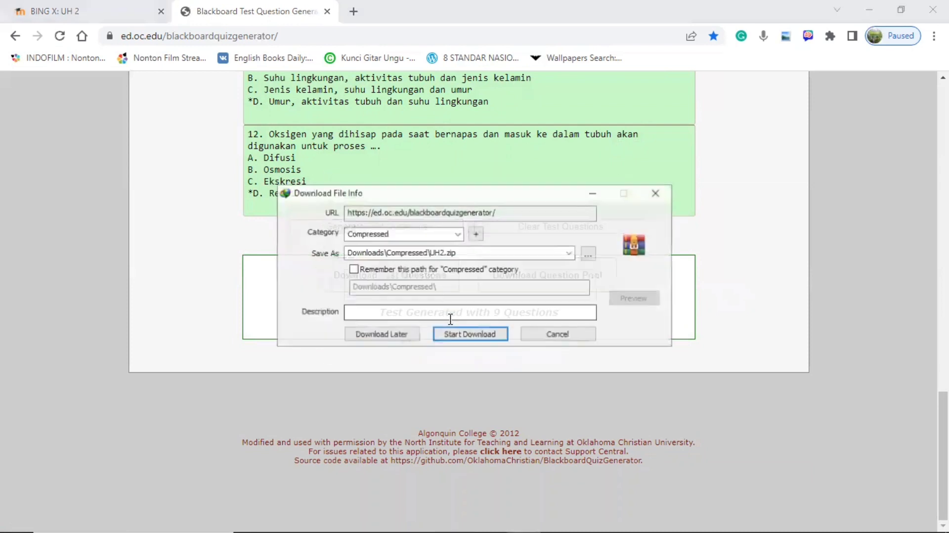
pyautogui.click(462, 332)
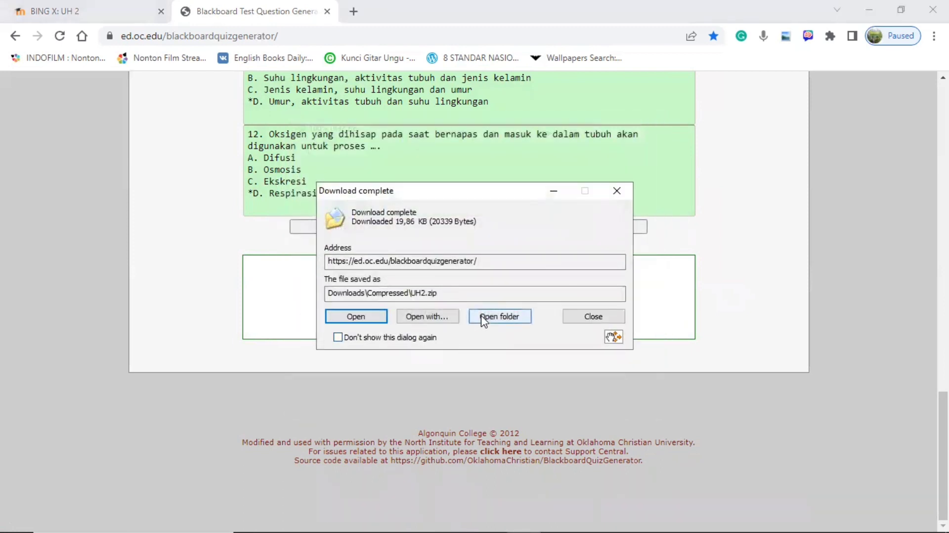
pyautogui.click(484, 317)
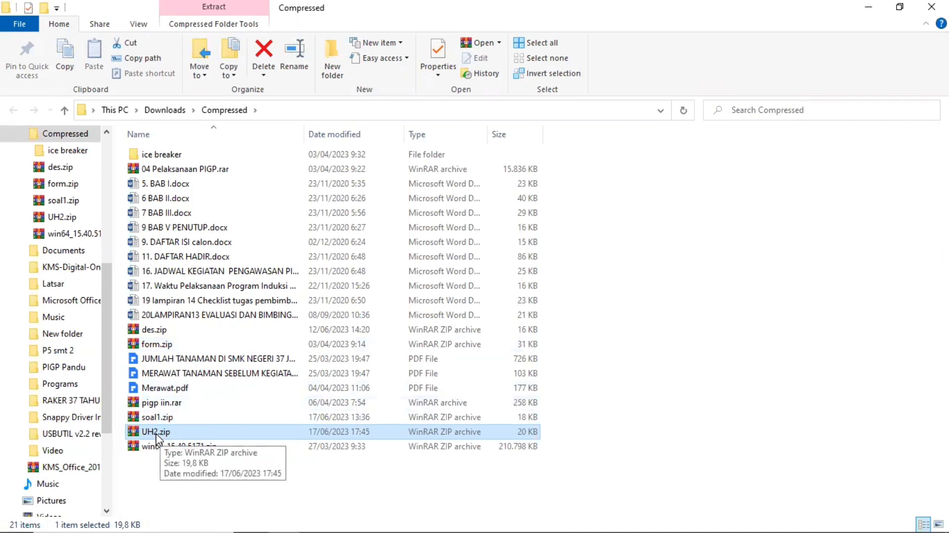
# Switch to the UH 2 quiz in Moodle and open the Impor page of its question bank
pyautogui.hotkey('alt', 'Tab')
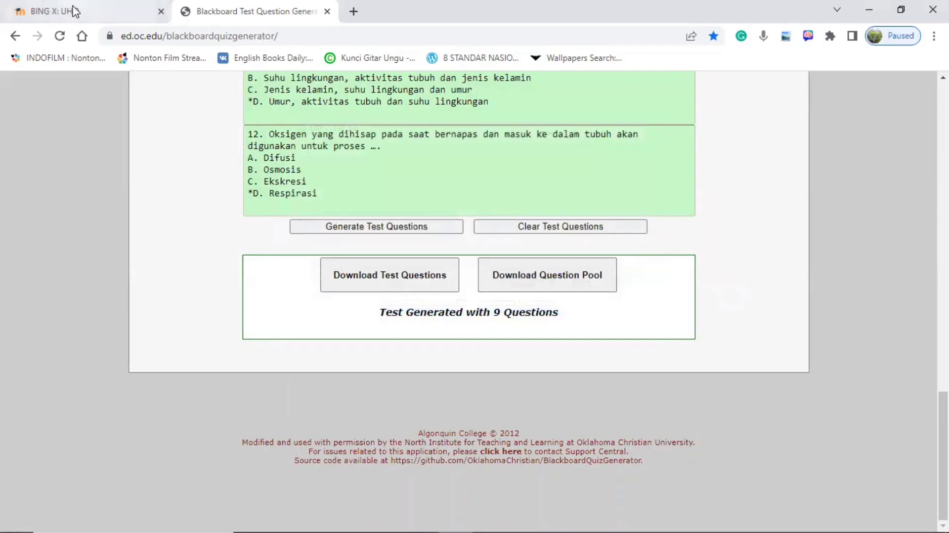
pyautogui.click(73, 11)
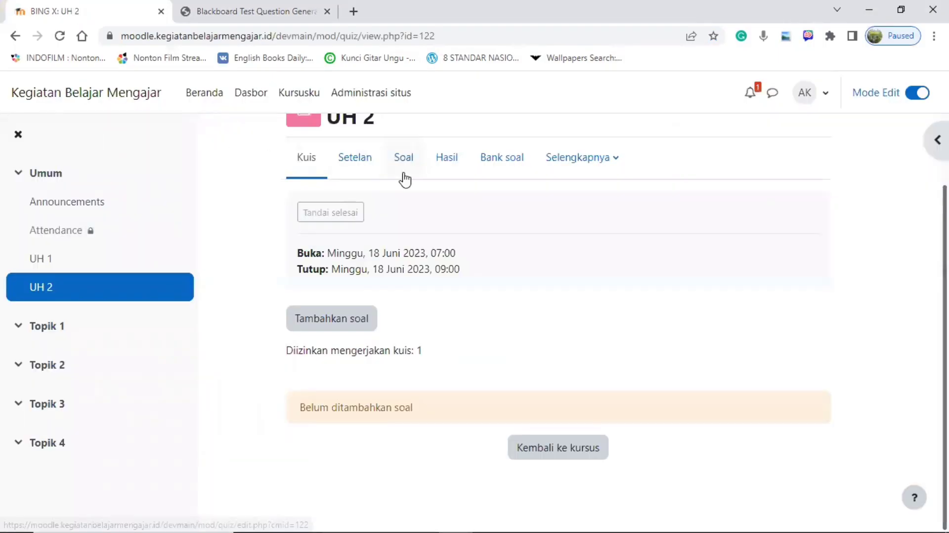
pyautogui.click(510, 165)
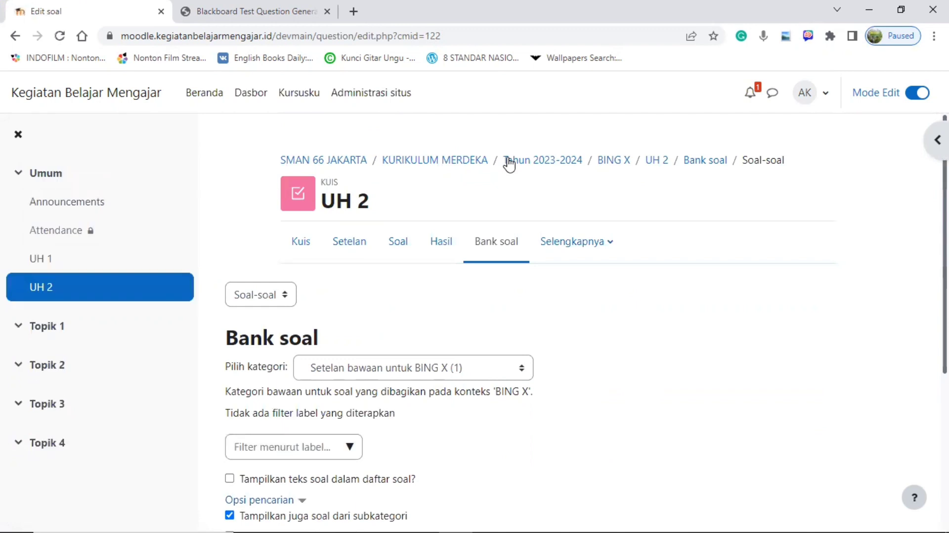
pyautogui.click(283, 300)
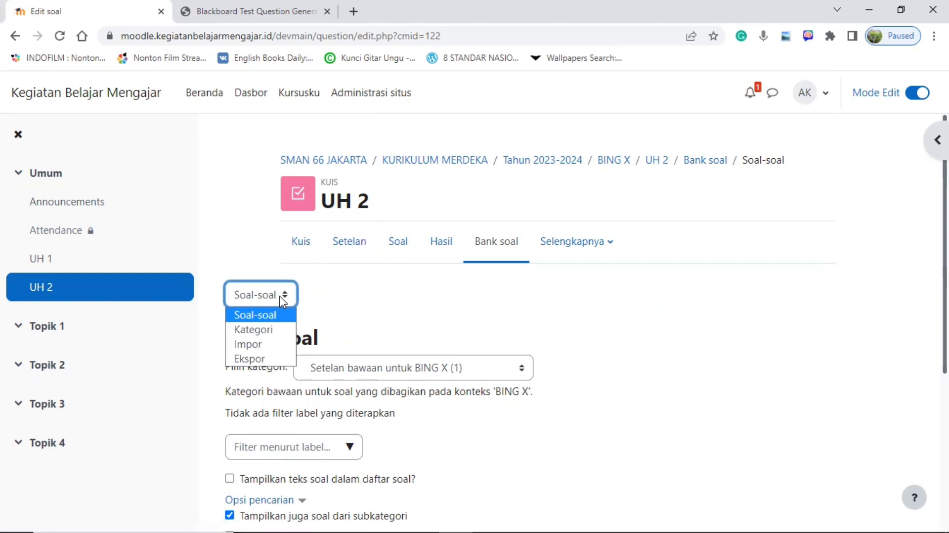
pyautogui.click(268, 344)
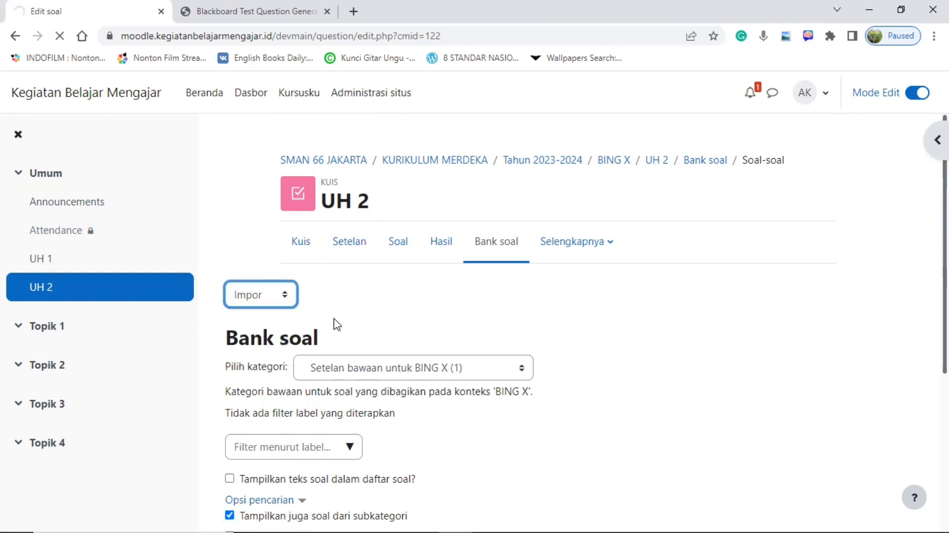
# Choose Blackboard as the file format for the question import
pyautogui.click(284, 300)
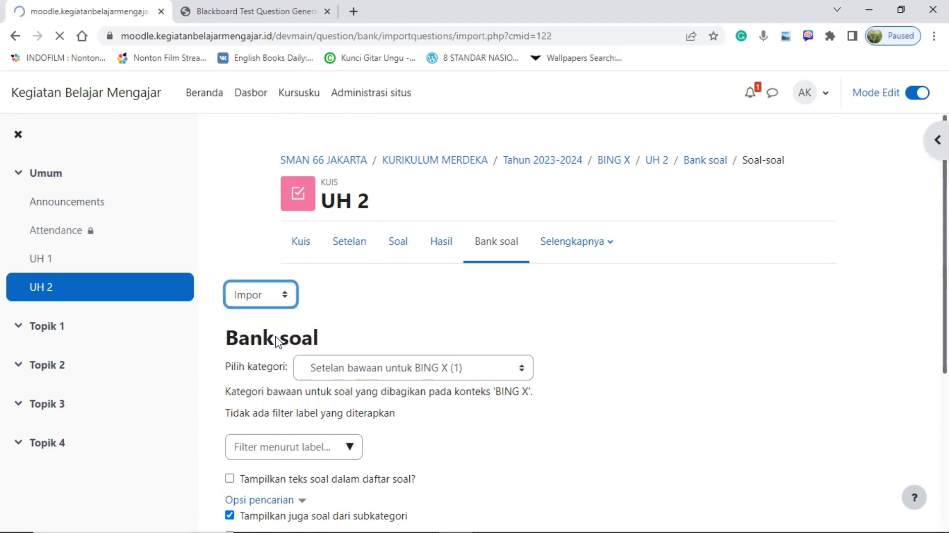
pyautogui.click(282, 297)
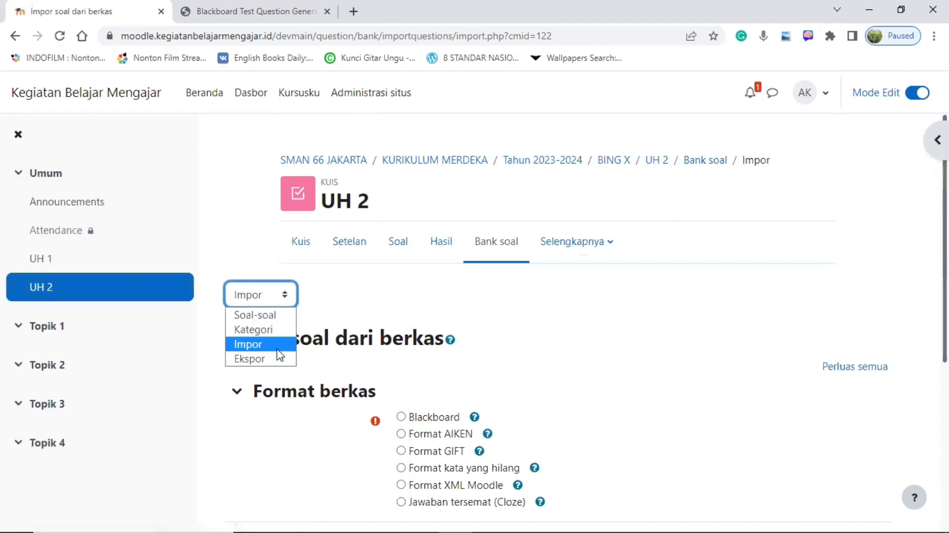
pyautogui.click(371, 322)
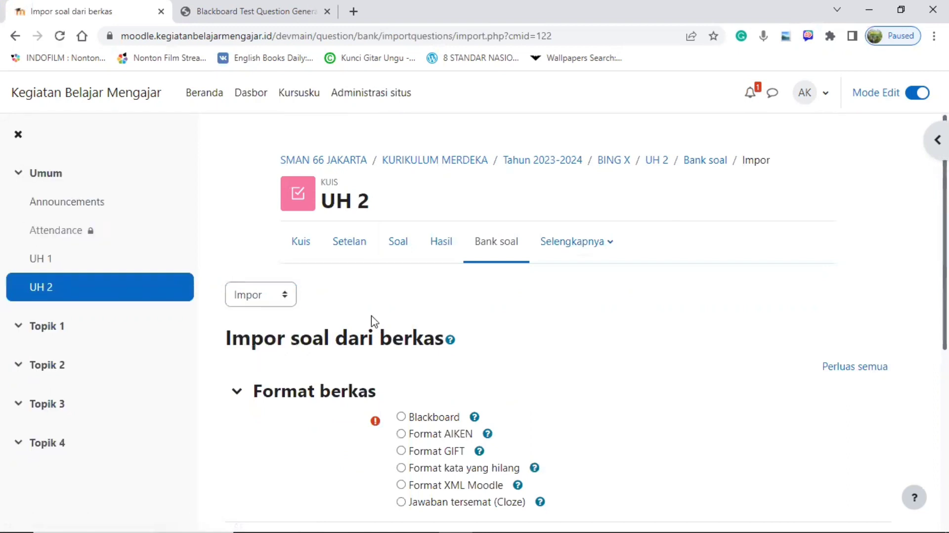
pyautogui.scroll(-5, 371, 322)
pyautogui.click(401, 153)
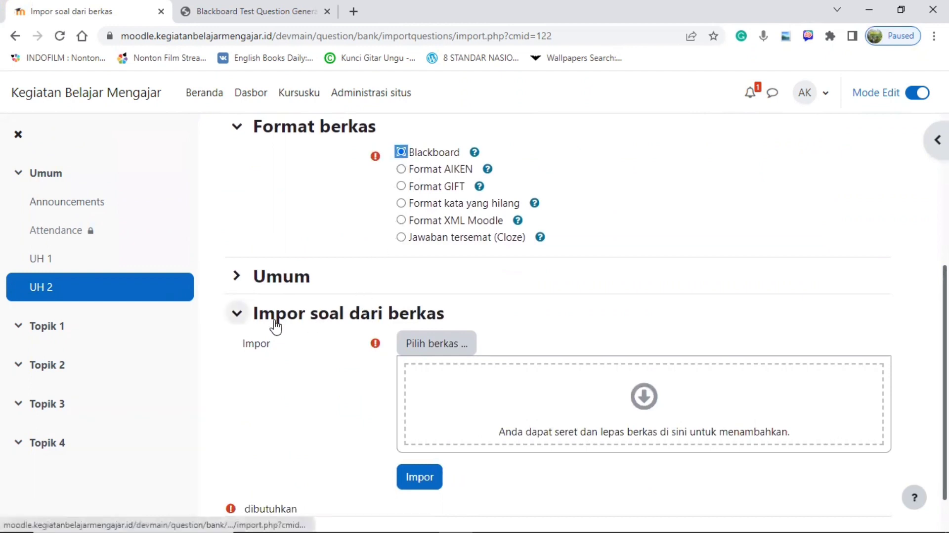
# Add UH2.zip from the Compressed download folder as the import file and import its questions
pyautogui.scroll(-1, 321, 383)
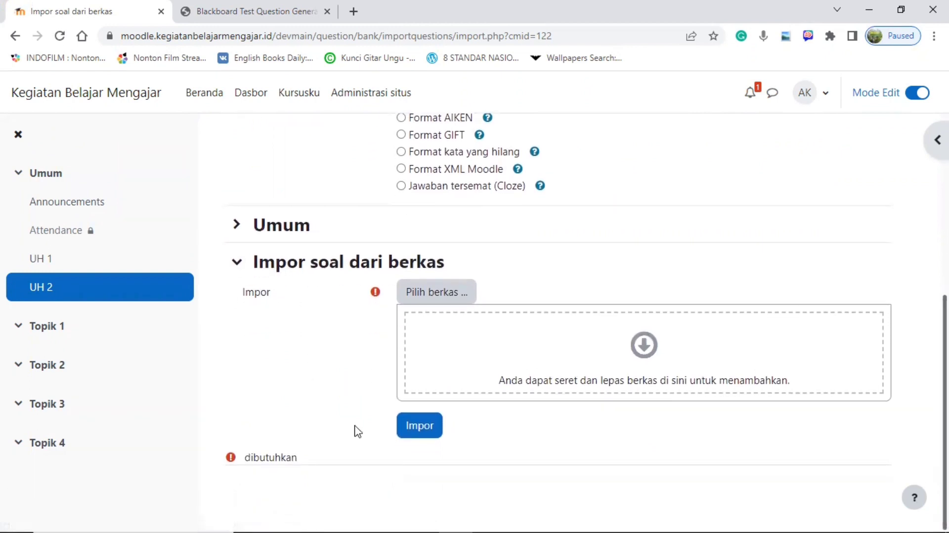
pyautogui.moveTo(342, 511)
pyautogui.moveTo(289, 511)
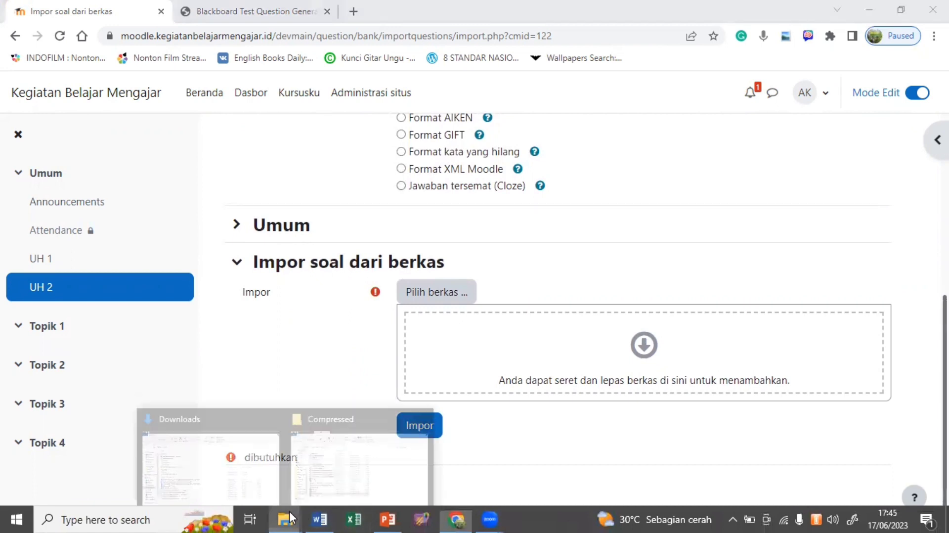
pyautogui.click(327, 450)
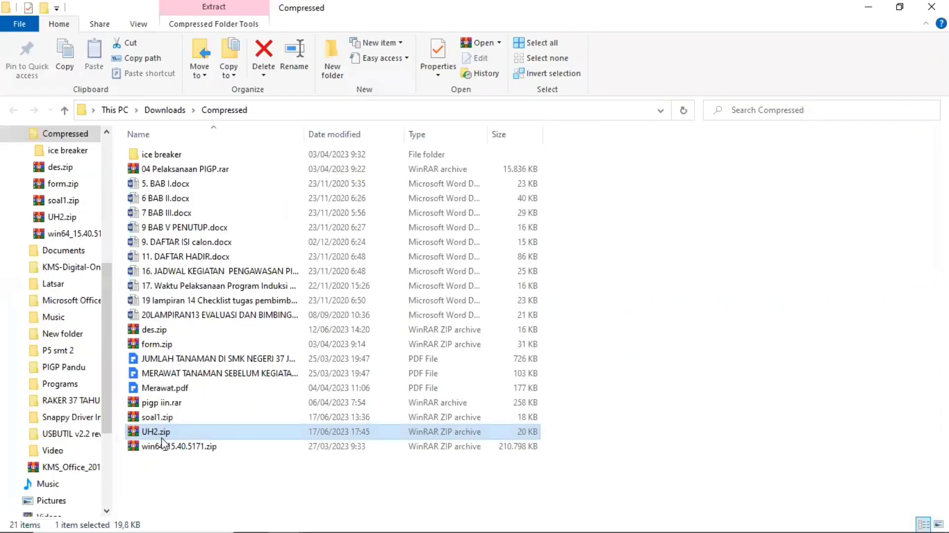
pyautogui.moveTo(156, 438); pyautogui.dragTo(490, 376)
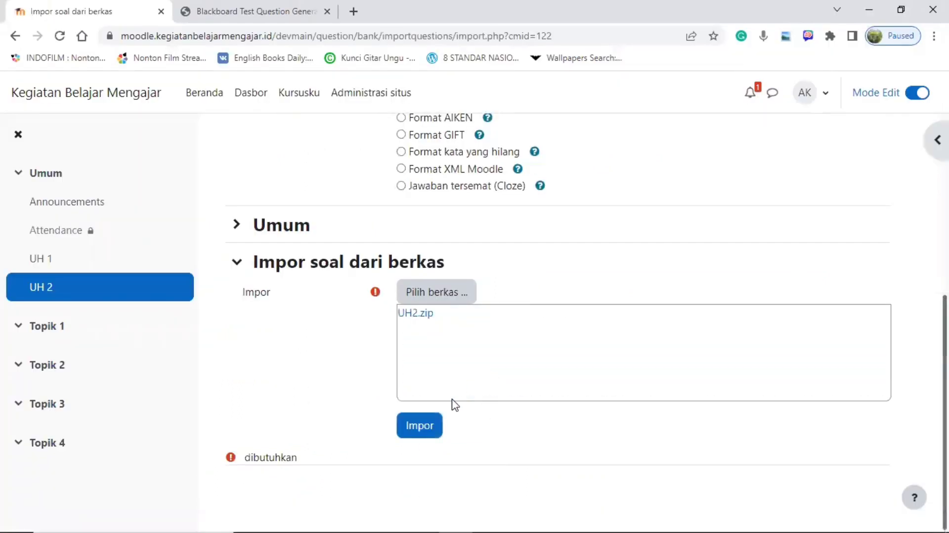
pyautogui.click(428, 429)
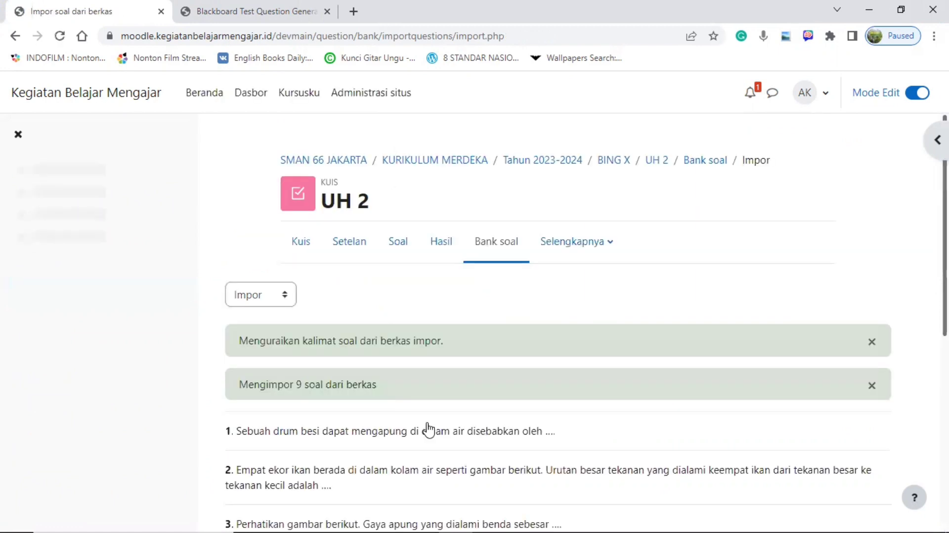
# Review the imported questions and continue to the UH2 category of the question bank
pyautogui.scroll(-7, 428, 429)
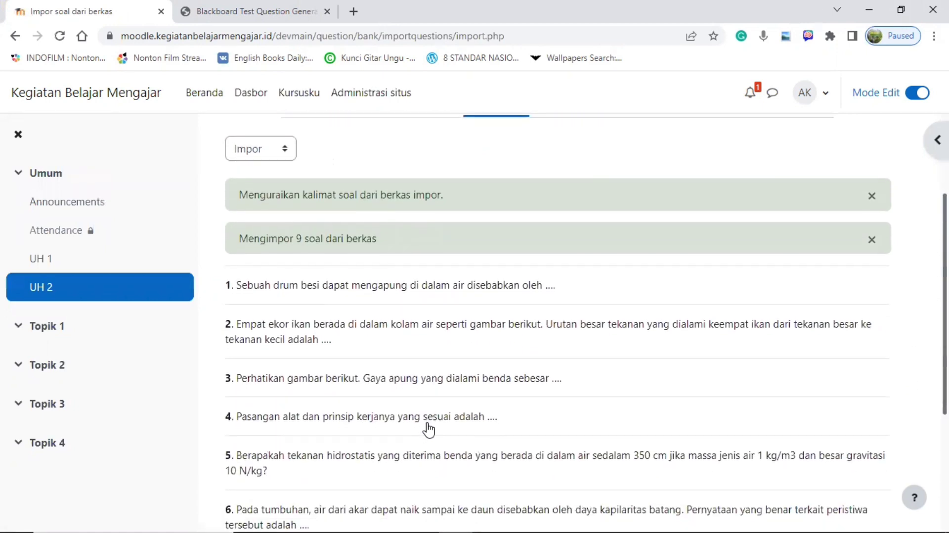
pyautogui.scroll(-1, 428, 428)
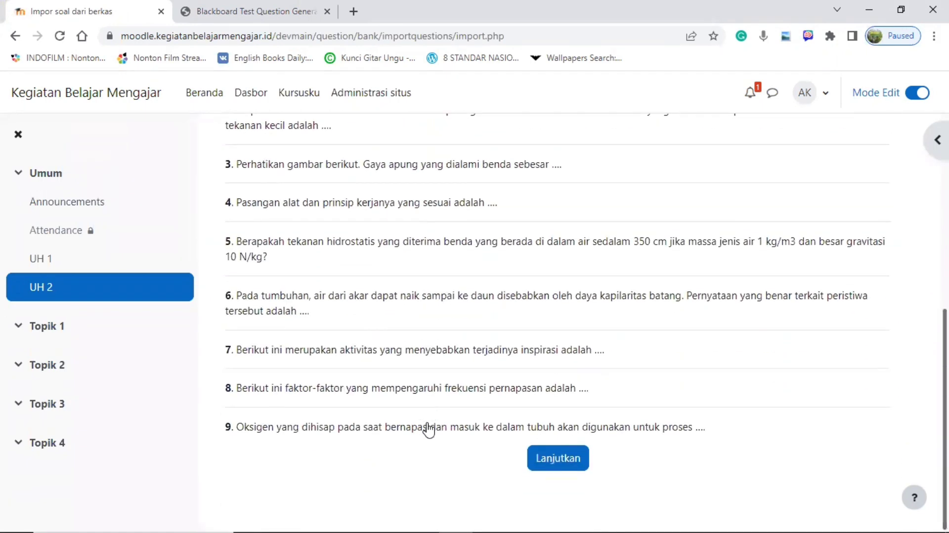
pyautogui.click(563, 462)
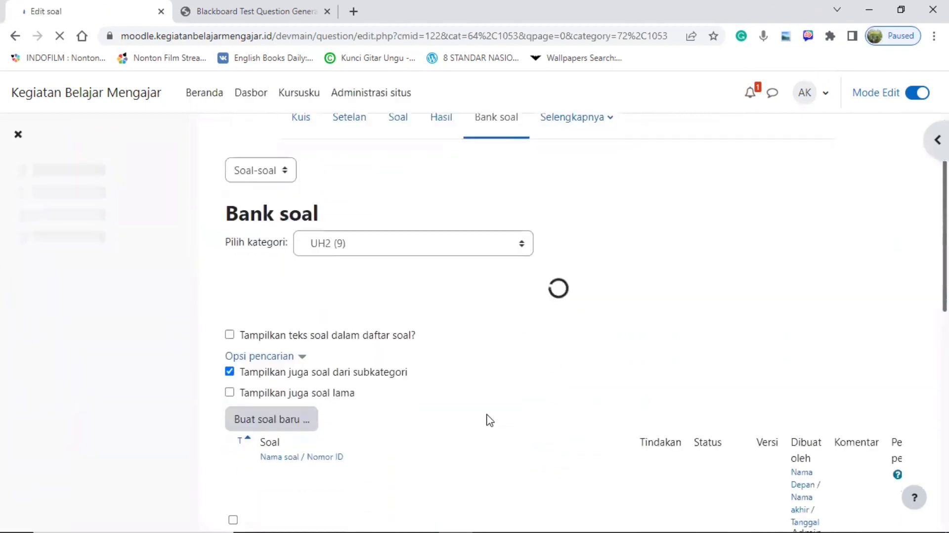
pyautogui.scroll(-10, 490, 420)
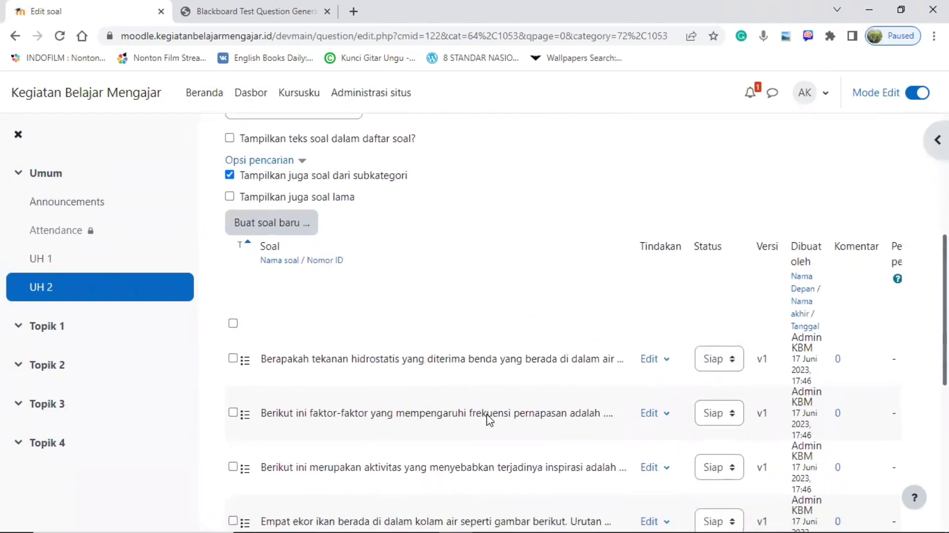
pyautogui.scroll(10, 489, 421)
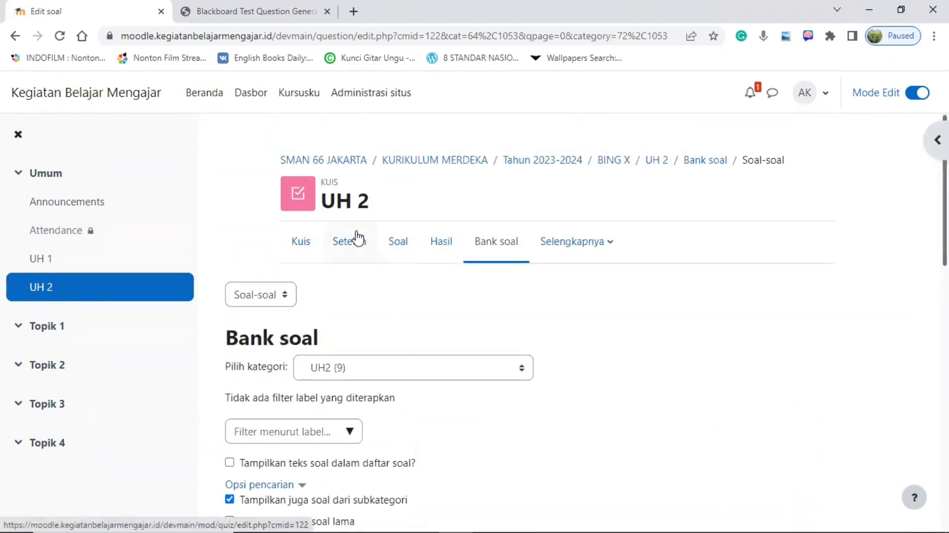
# Open the UH 2 quiz's Soal page and start adding questions from the bank's UH2 category
pyautogui.click(403, 246)
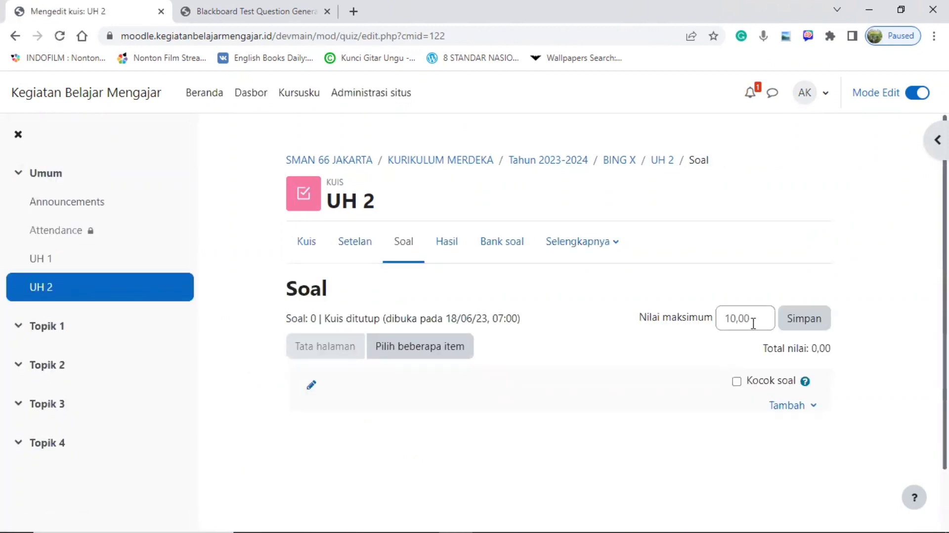
pyautogui.click(801, 411)
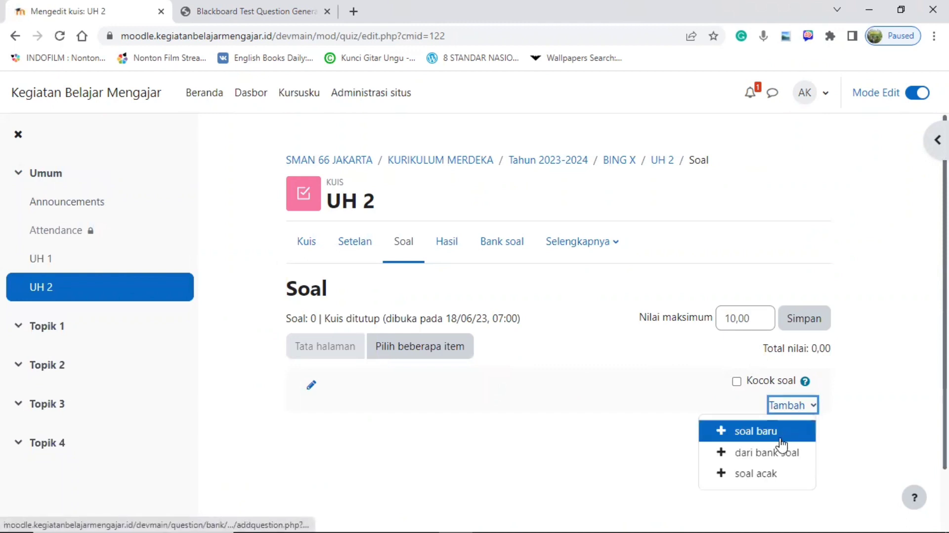
pyautogui.click(772, 454)
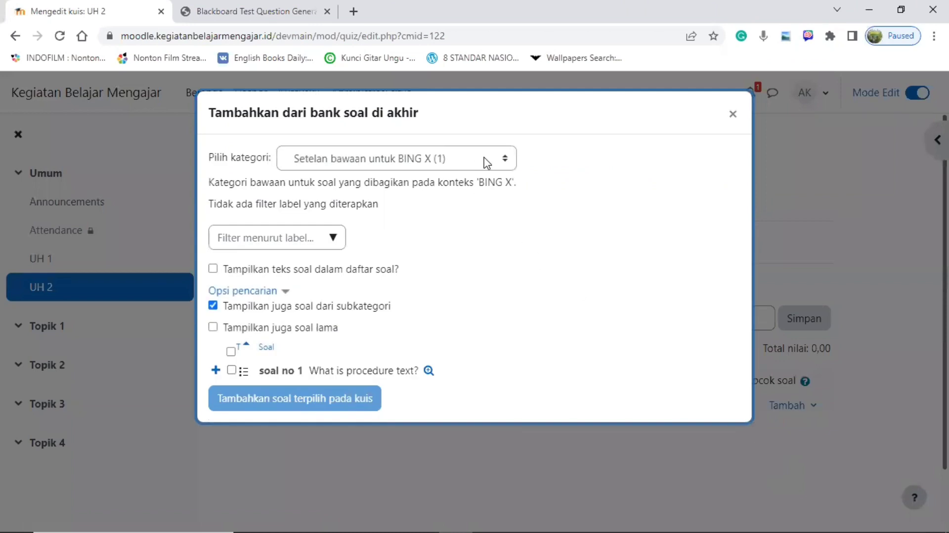
pyautogui.click(487, 163)
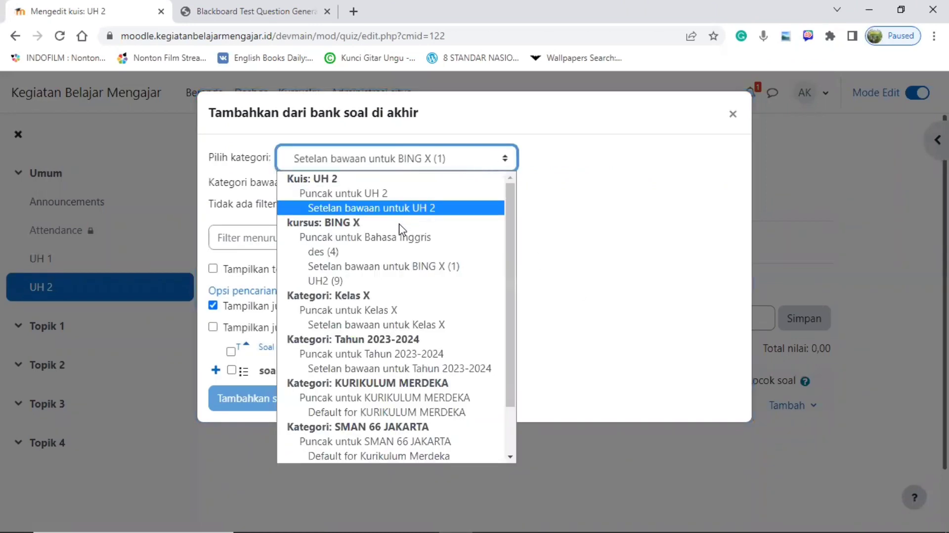
pyautogui.click(342, 282)
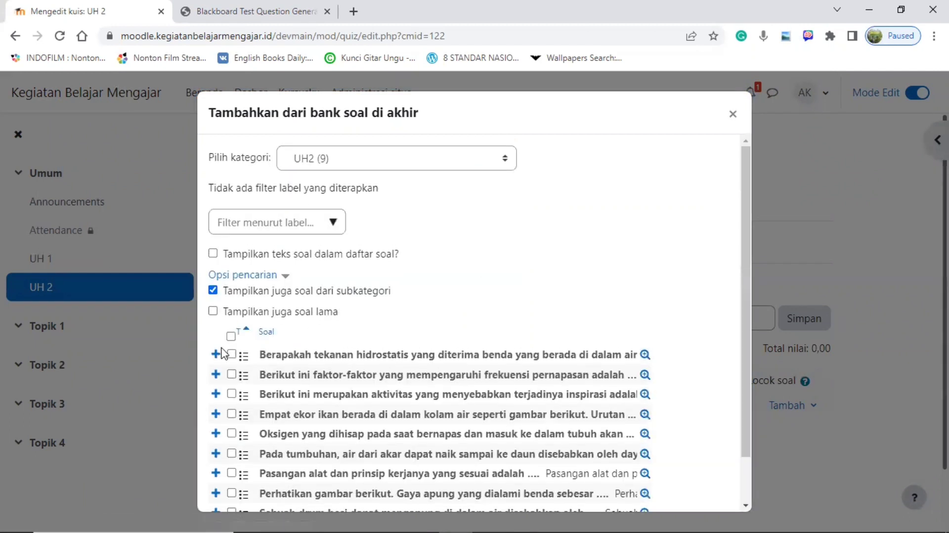
# Select all questions in the UH2 category and add them to the quiz
pyautogui.scroll(-2, 224, 354)
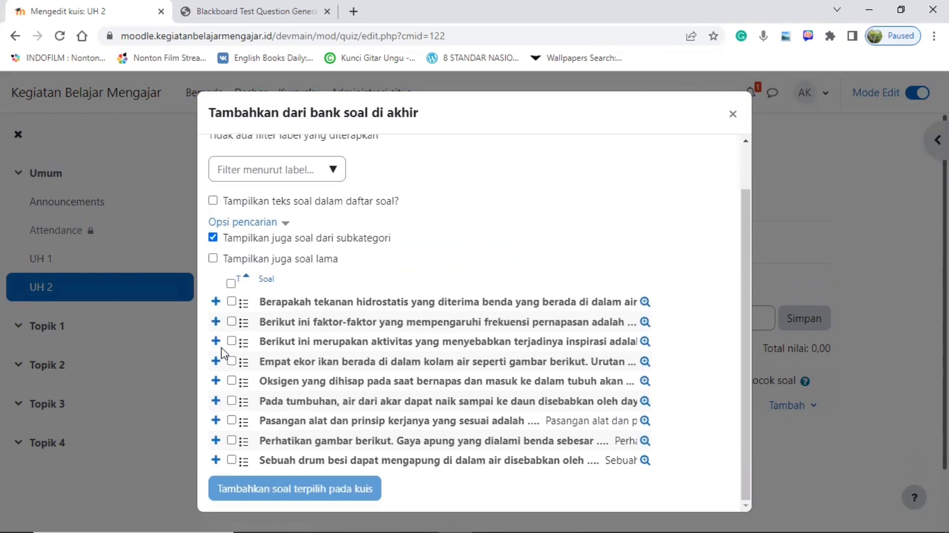
pyautogui.click(231, 284)
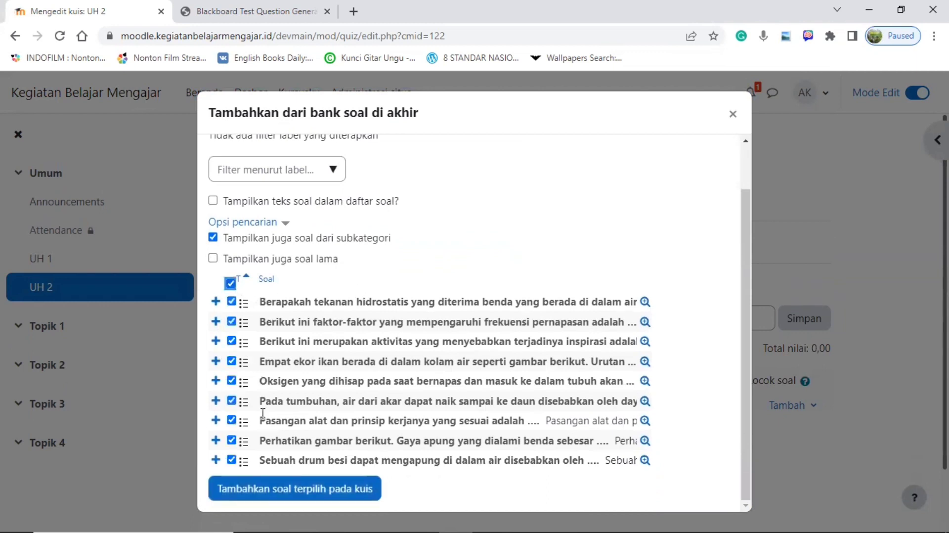
pyautogui.click(315, 490)
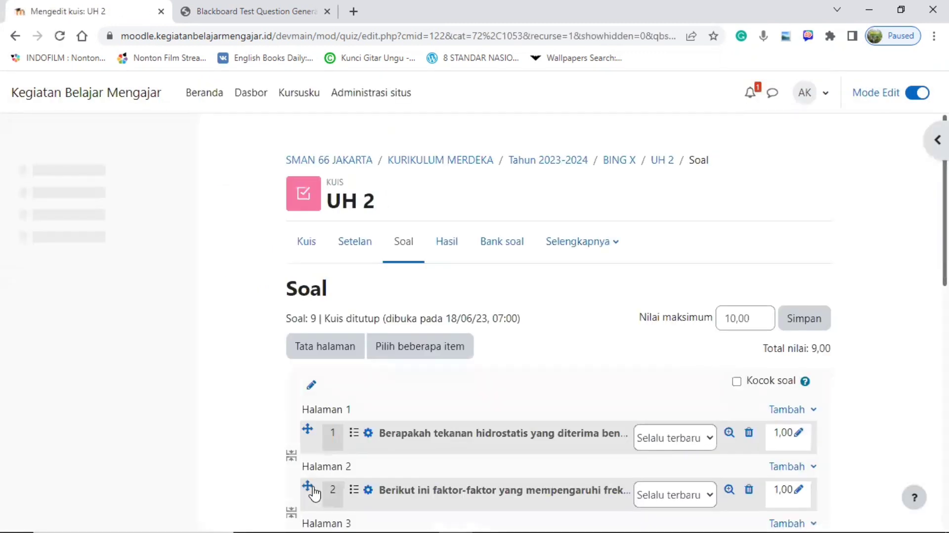
# Review the questions added to the UH 2 quiz against the generator page and the Word template
pyautogui.scroll(-6, 312, 492)
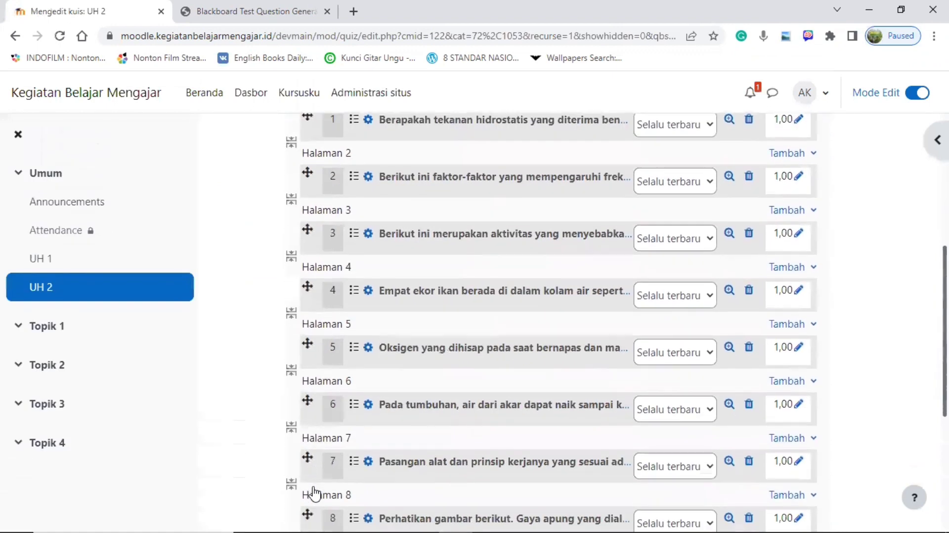
pyautogui.scroll(-4, 314, 493)
pyautogui.rightClick(313, 218)
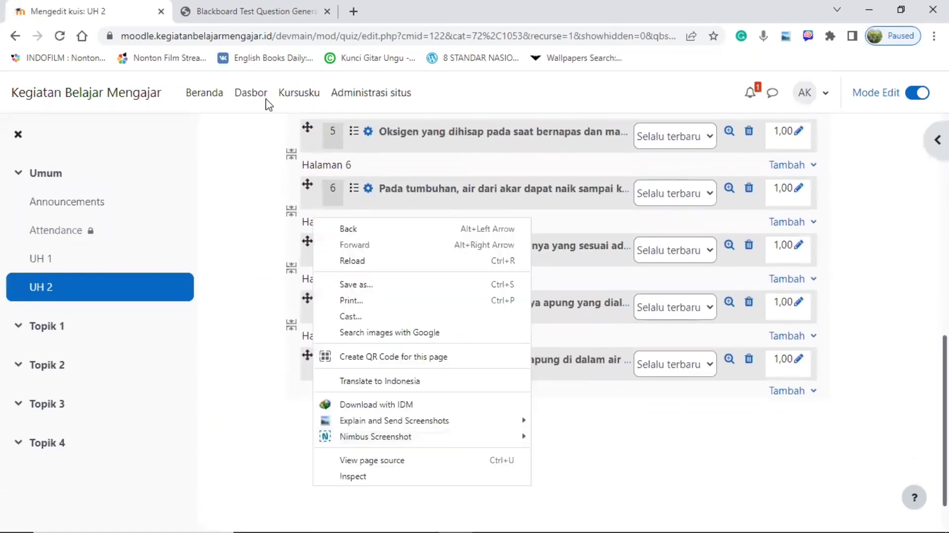
pyautogui.click(273, 7)
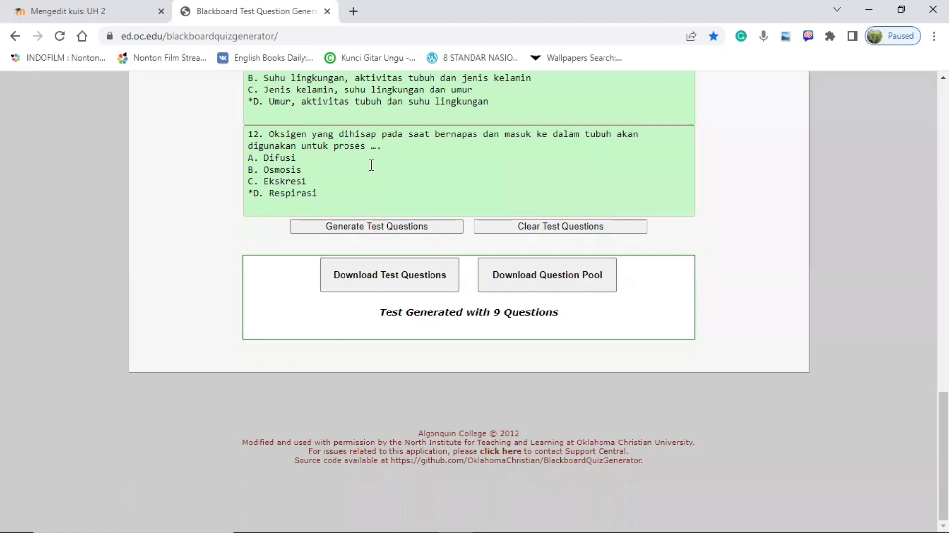
pyautogui.click(148, 9)
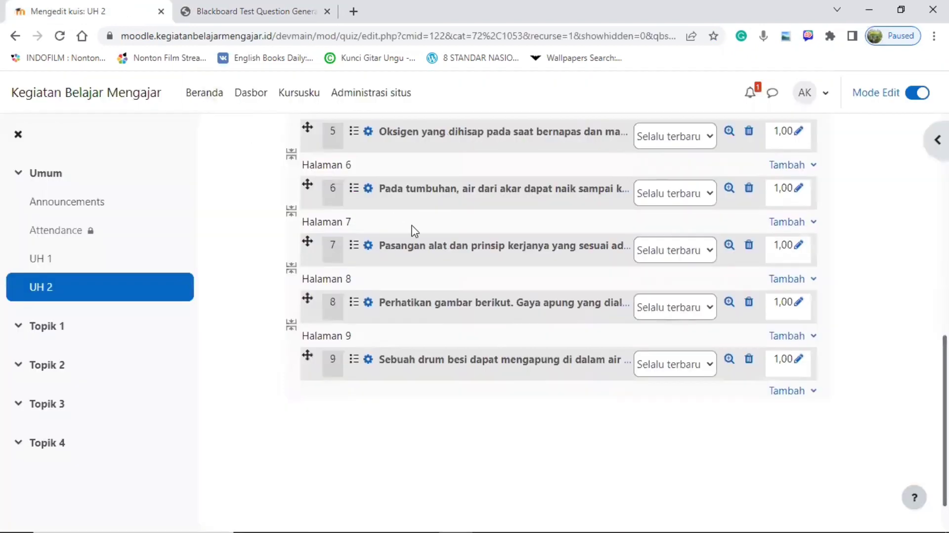
pyautogui.scroll(4, 414, 231)
pyautogui.scroll(1, 414, 231)
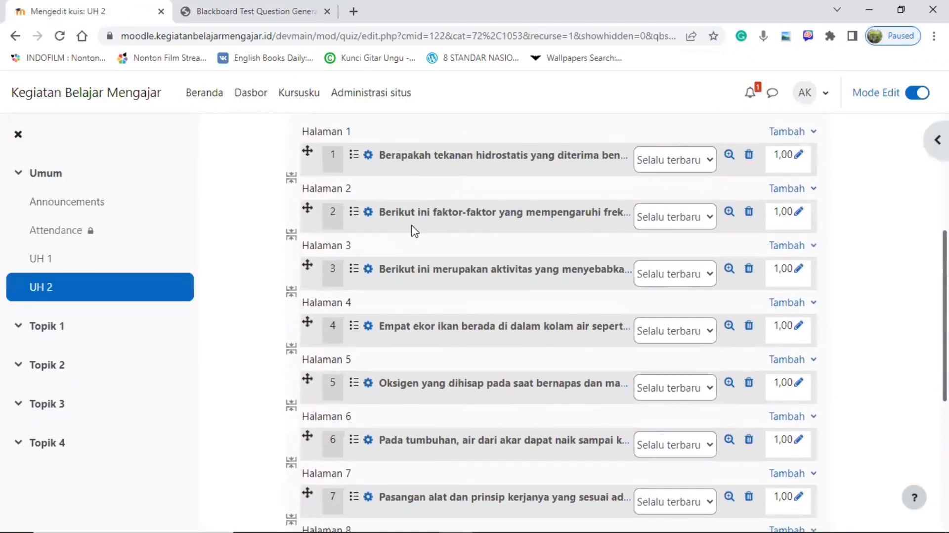
pyautogui.scroll(-5, 414, 232)
pyautogui.scroll(4, 414, 232)
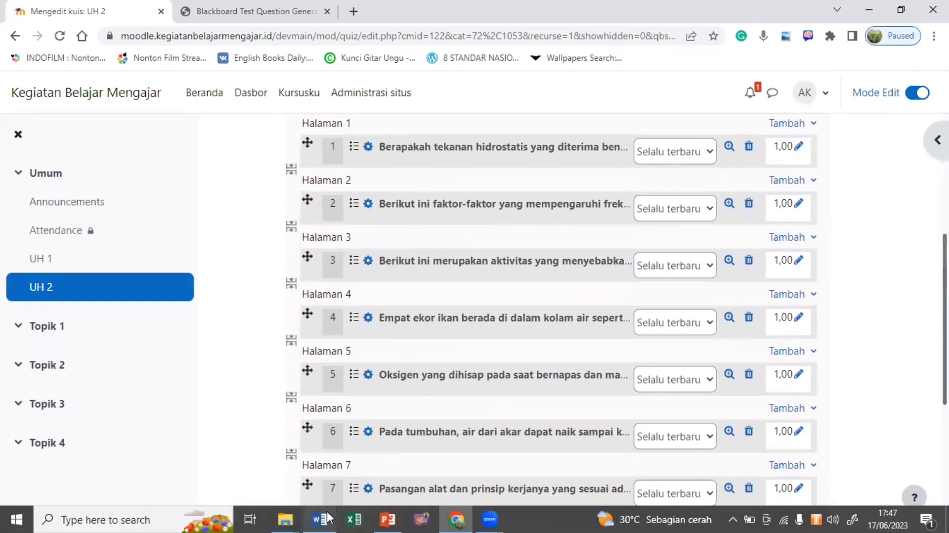
pyautogui.click(327, 517)
pyautogui.scroll(10, 324, 409)
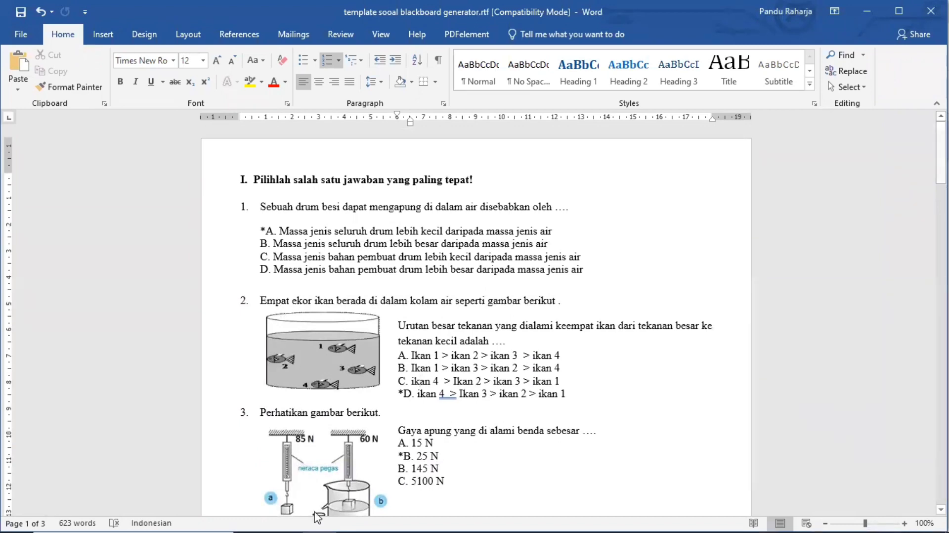
pyautogui.moveTo(321, 524)
# Switch back to Moodle and open the question about four fish in a pool for editing, showing its question text
pyautogui.click(455, 518)
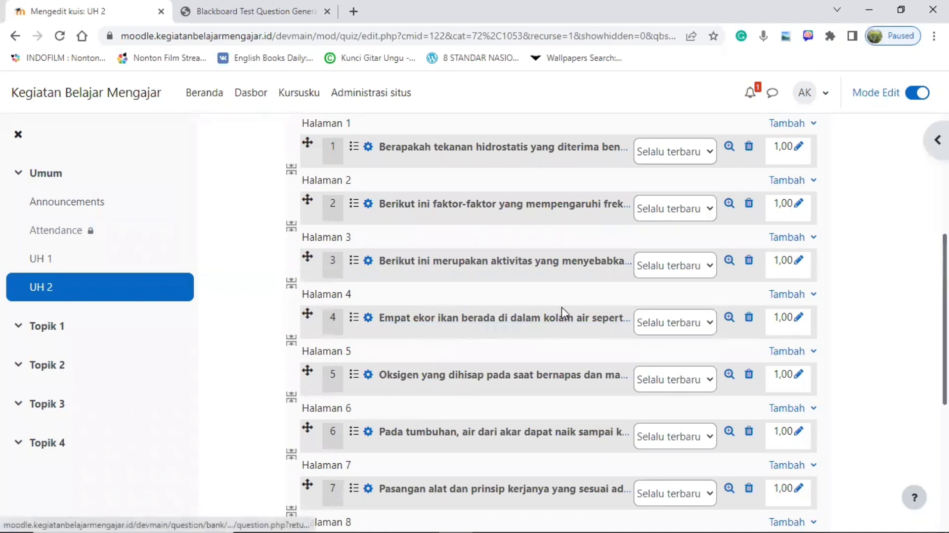
pyautogui.click(551, 323)
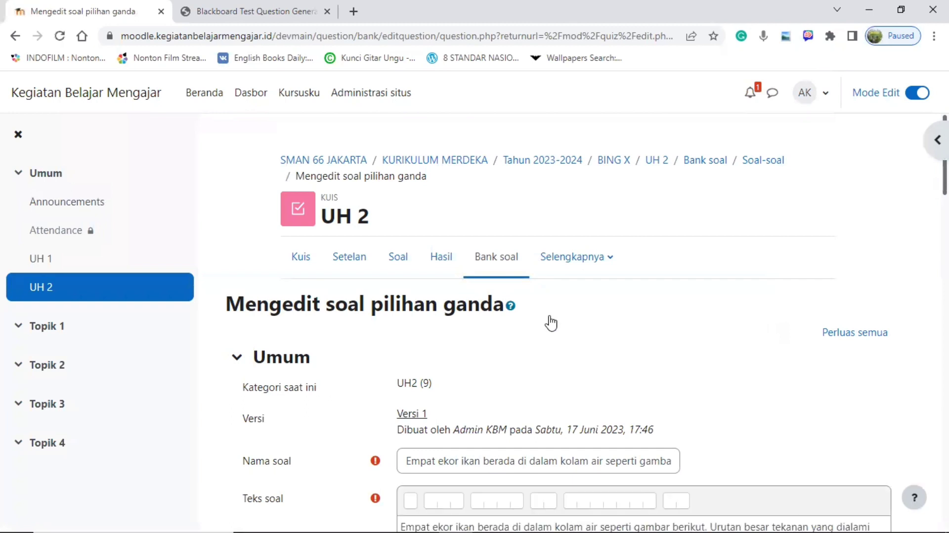
pyautogui.scroll(-5, 551, 323)
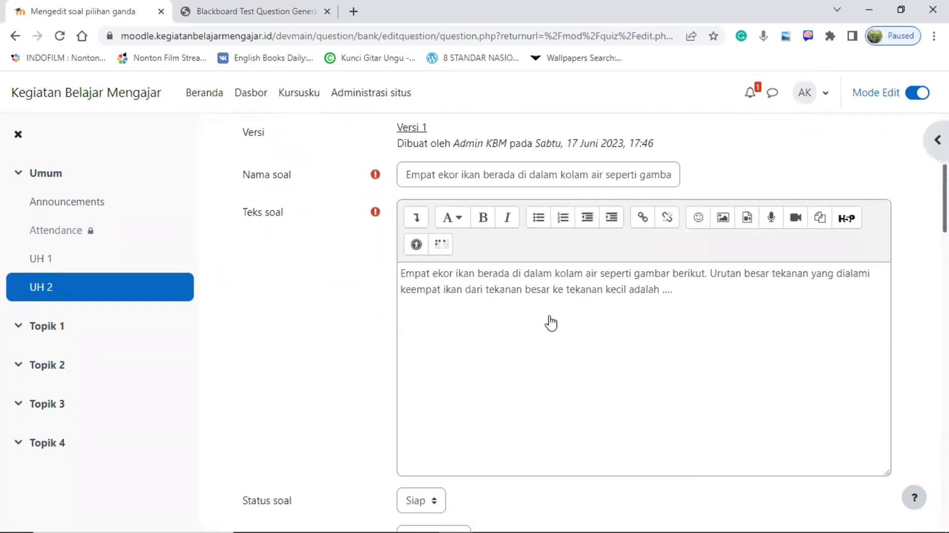
# Copy the fish pool picture of question 2 from the Word template and return to the Moodle question editor
pyautogui.hotkey('alt', 'Tab')
pyautogui.click(341, 337)
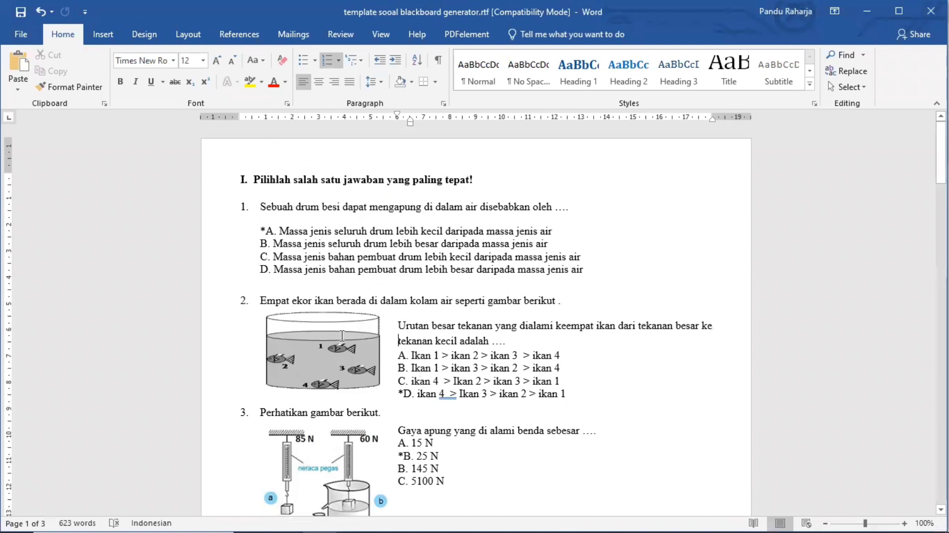
pyautogui.click(306, 351)
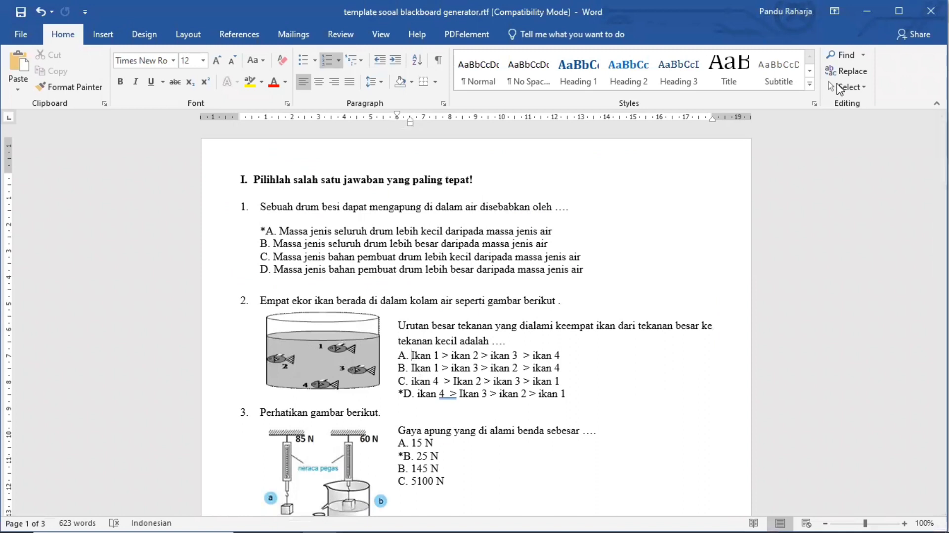
pyautogui.click(847, 87)
pyautogui.click(810, 121)
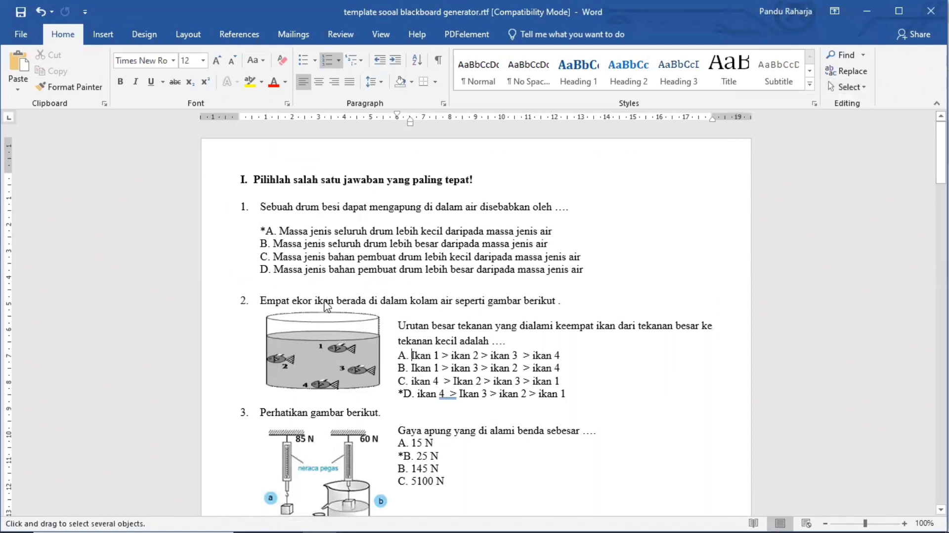
pyautogui.click(315, 354)
pyautogui.press('Escape')
pyautogui.hotkey('alt', 'Tab')
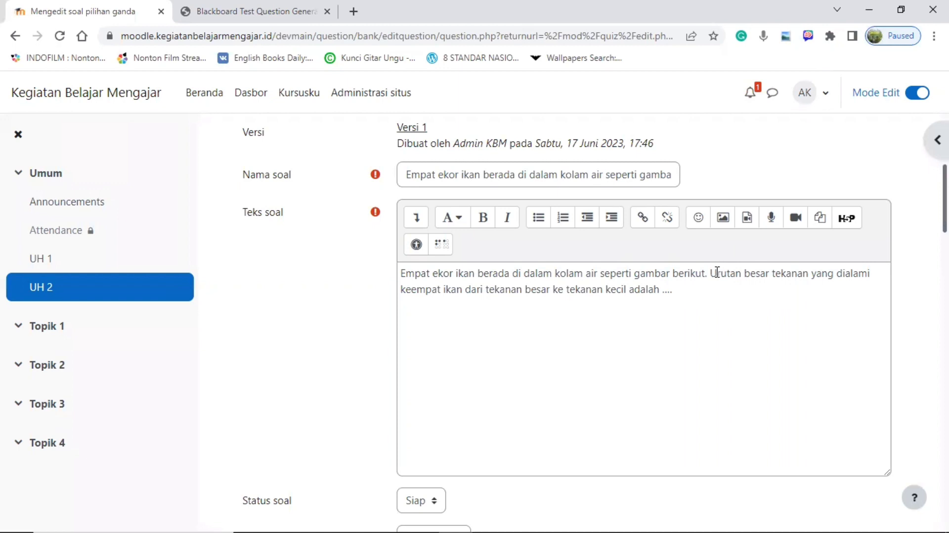
# Paste the fish picture on its own line before "Urutan besar tekanan" in the question text and save the question
pyautogui.click(715, 273)
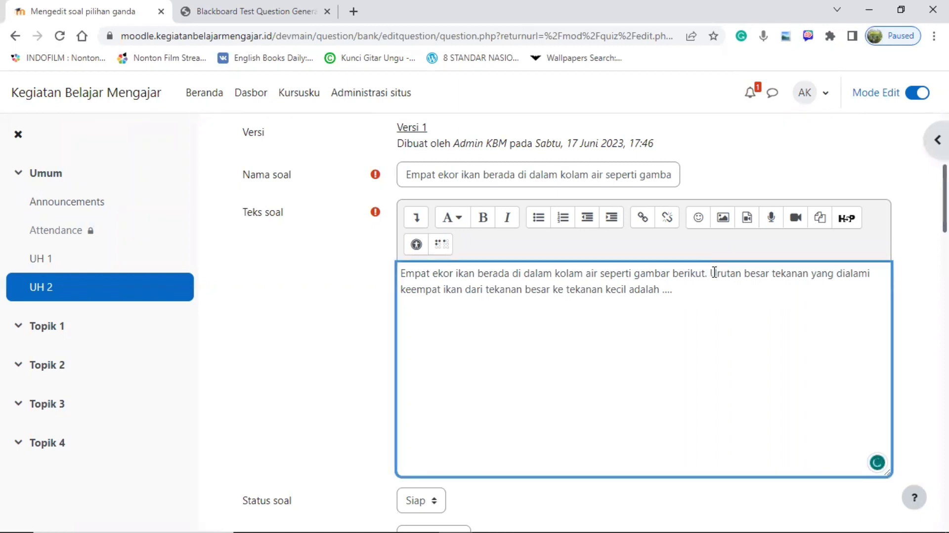
pyautogui.press('Return')
pyautogui.press('Return')
pyautogui.hotkey('ctrl', 'v')
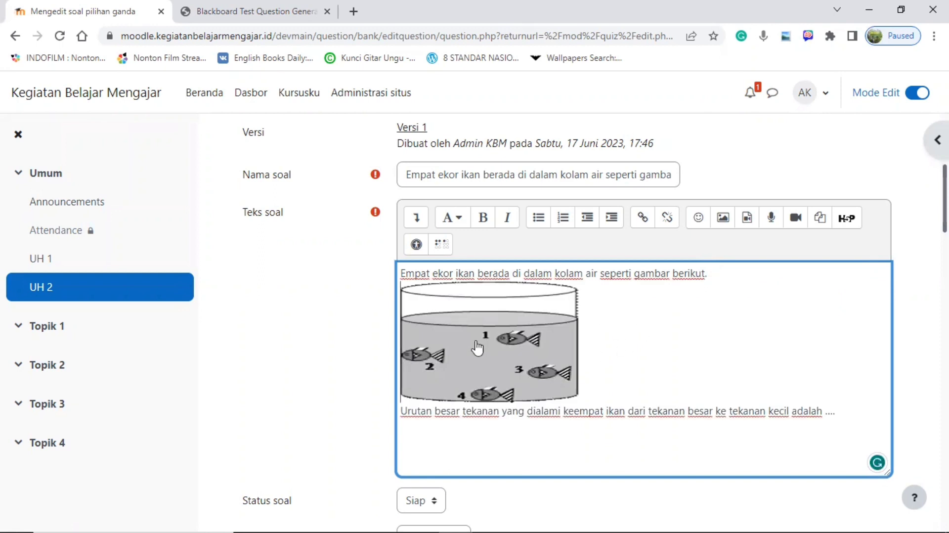
pyautogui.scroll(-3, 329, 377)
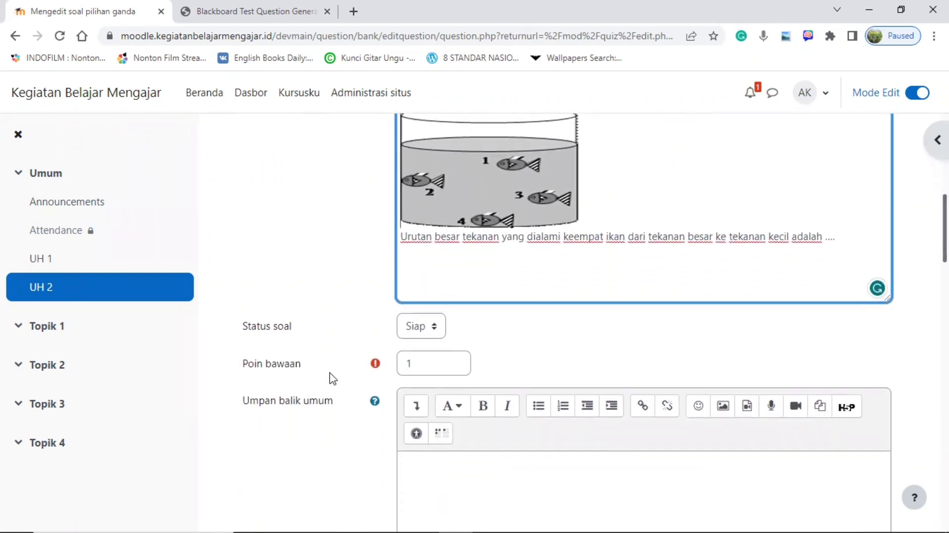
pyautogui.scroll(-15, 332, 378)
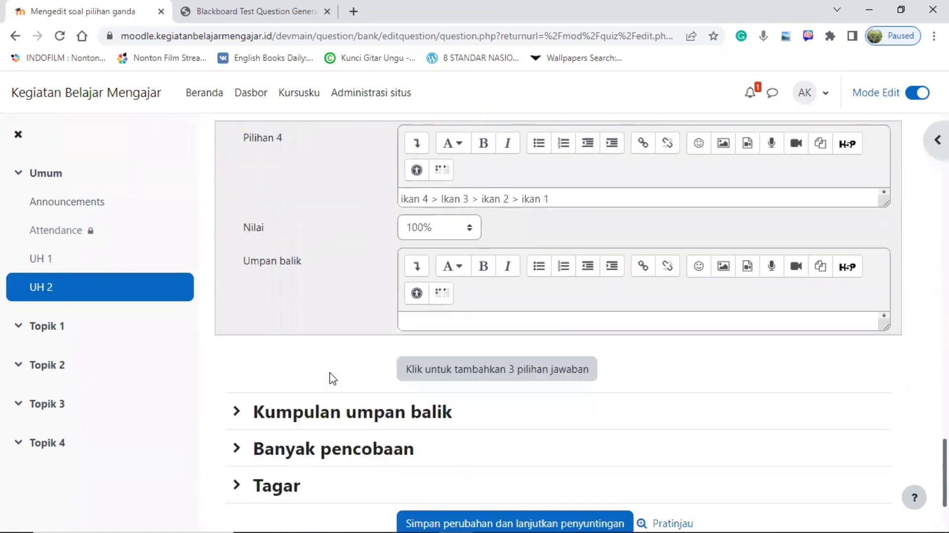
pyautogui.scroll(-3, 332, 379)
pyautogui.click(445, 437)
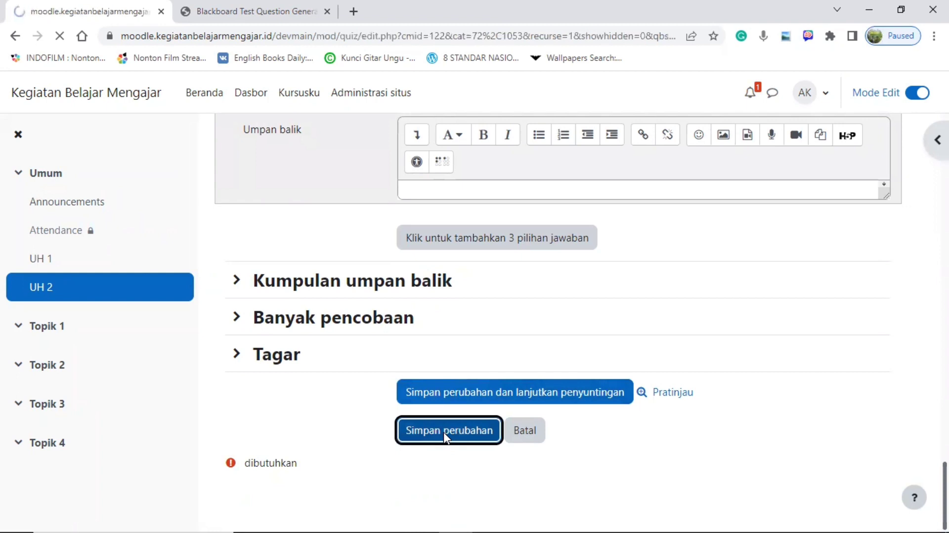
# Preview the four-fish question from the quiz's question list, check its picture and answer choices, and close the preview
pyautogui.scroll(-5, 446, 439)
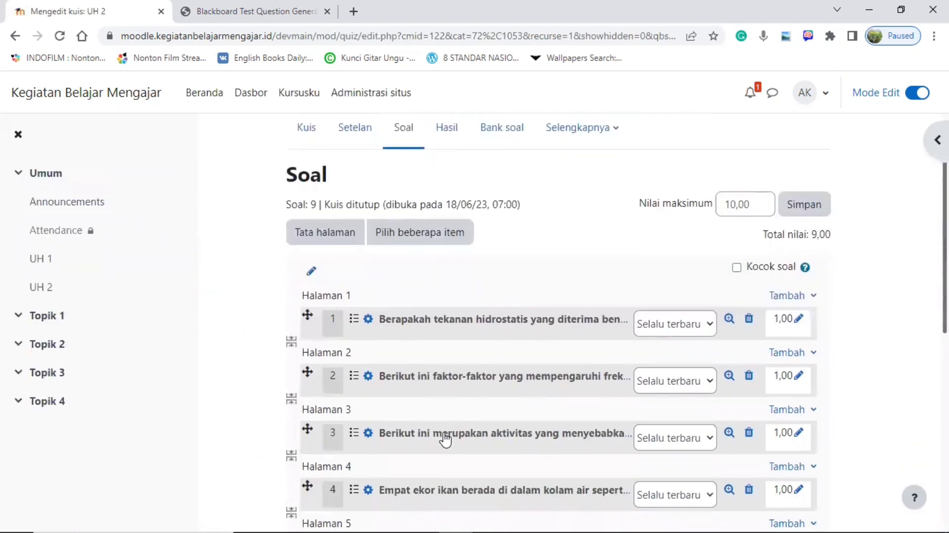
pyautogui.click(730, 391)
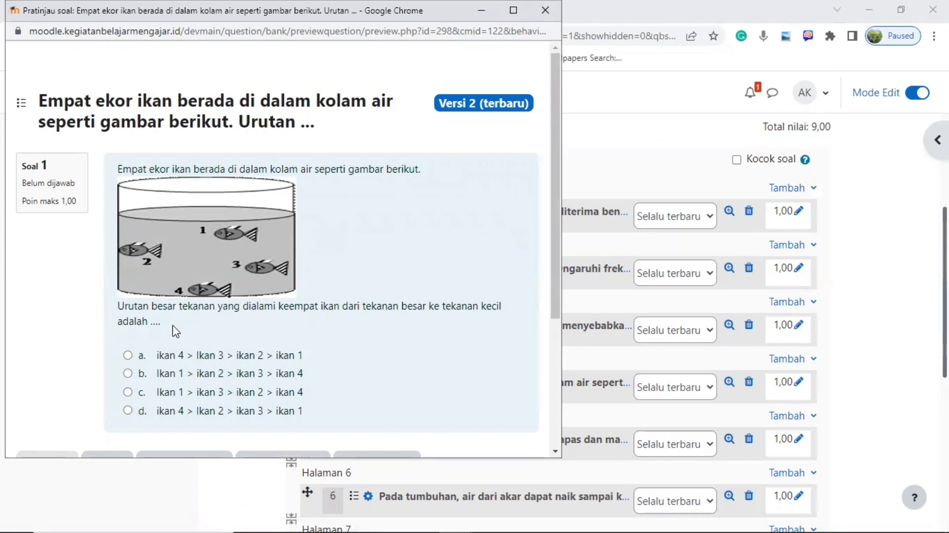
pyautogui.scroll(-2, 173, 336)
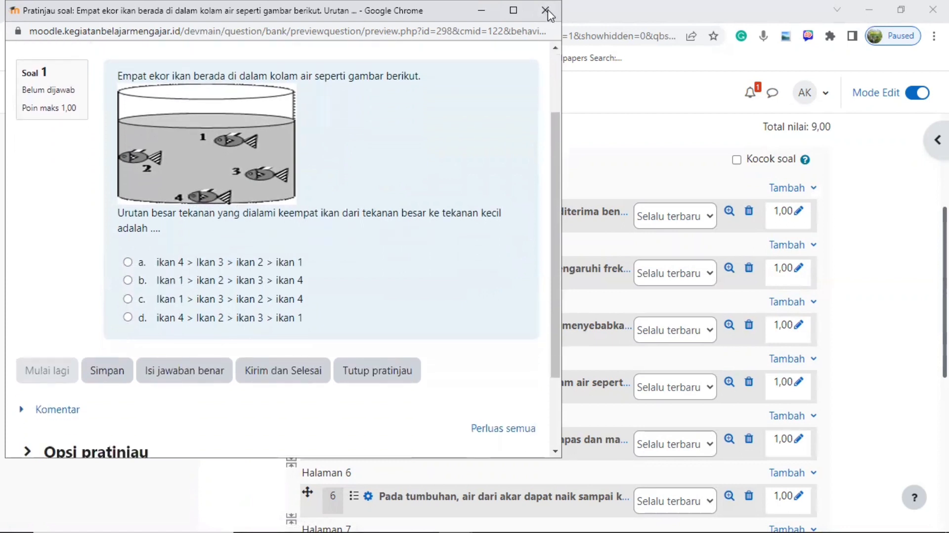
pyautogui.scroll(-1, 551, 16)
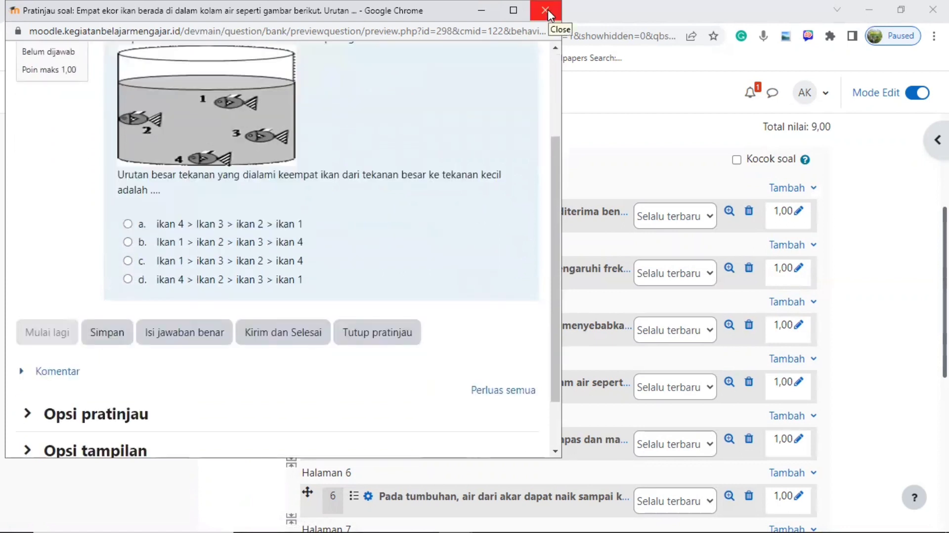
pyautogui.click(546, 11)
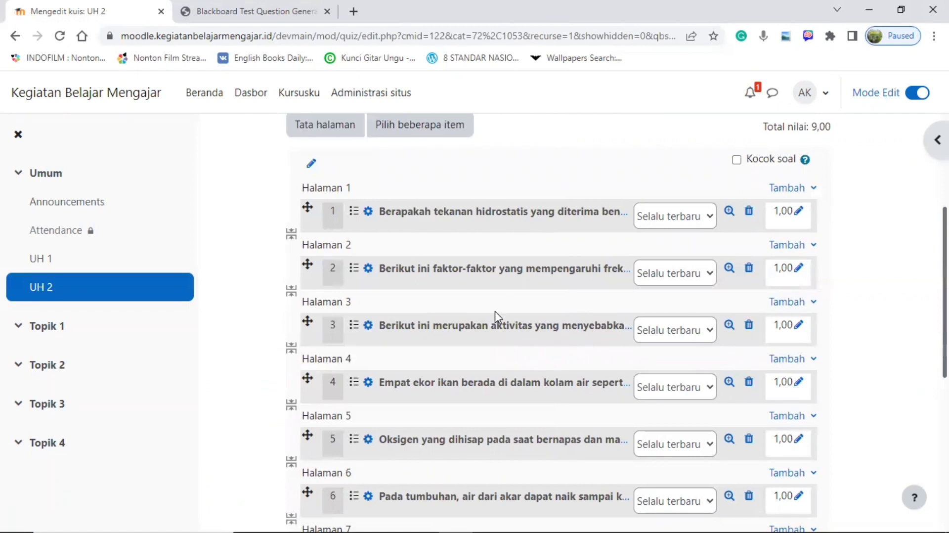
# Compare the questions on the Blackboard generator page with the UH 2 quiz's question list
pyautogui.click(244, 10)
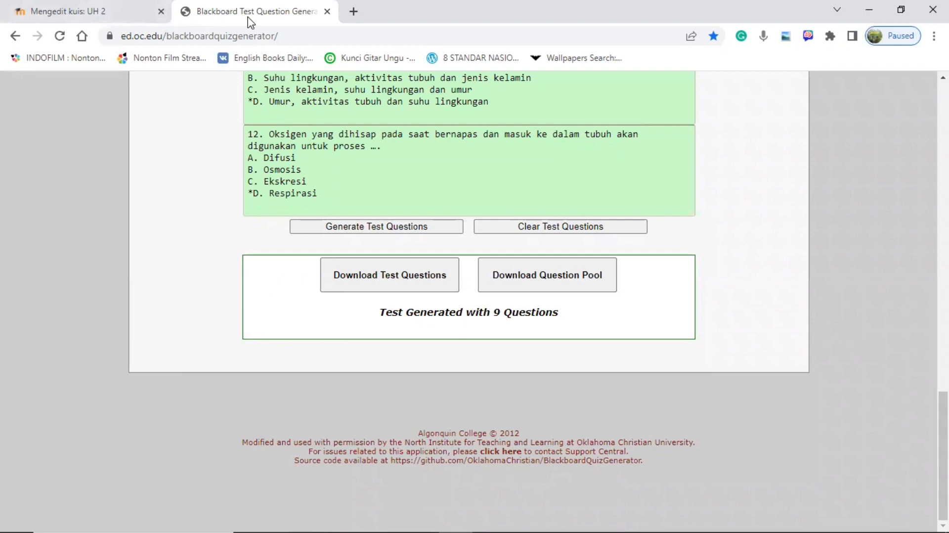
pyautogui.scroll(11, 290, 131)
pyautogui.scroll(4, 289, 131)
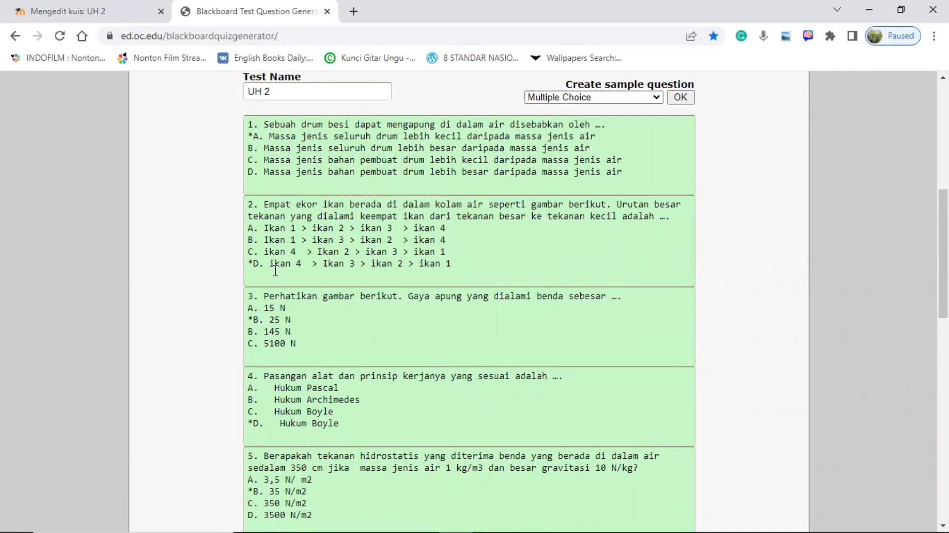
pyautogui.click(120, 14)
pyautogui.scroll(-4, 491, 326)
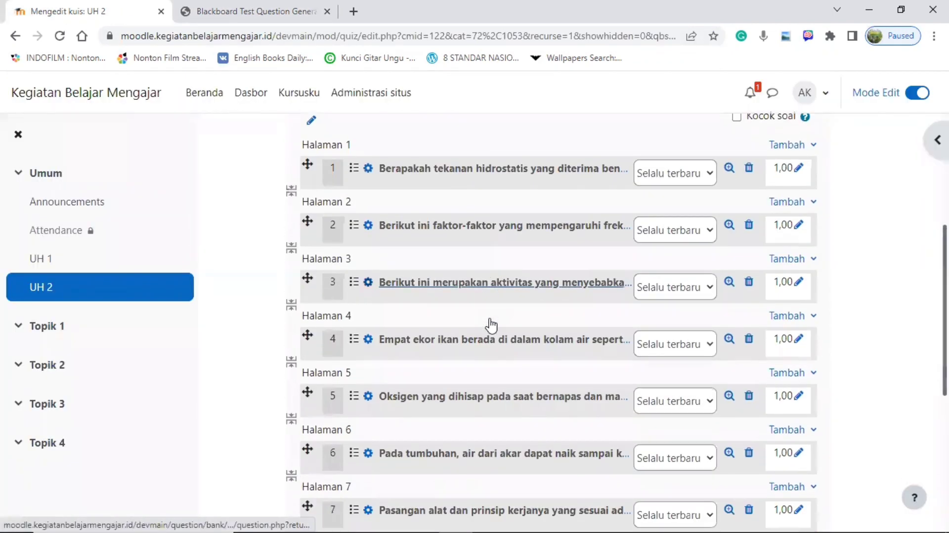
pyautogui.scroll(6, 491, 325)
pyautogui.scroll(-3, 491, 326)
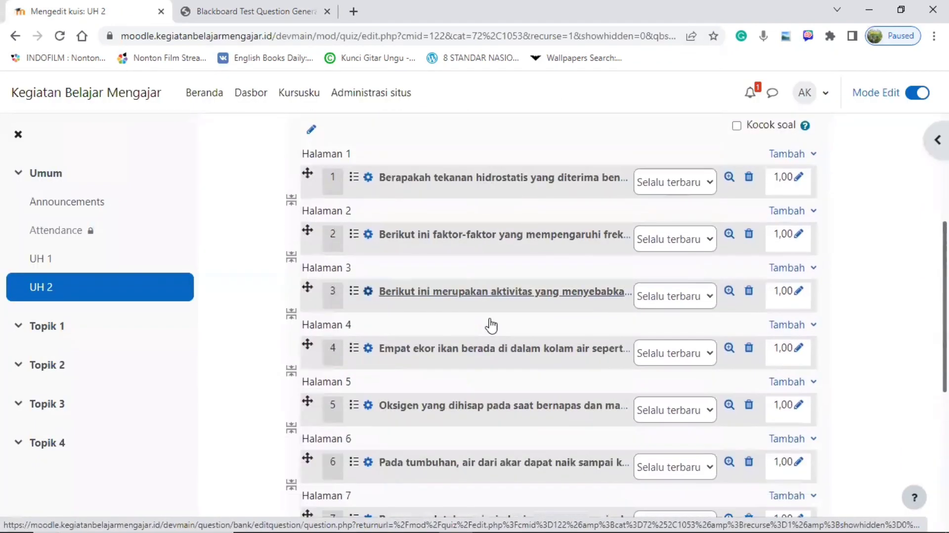
# Locate question 3's picture in the Word template and open the matching "Perhatikan gambar berikut. Gaya apung" question for editing in Moodle
pyautogui.hotkey('alt', 'Tab')
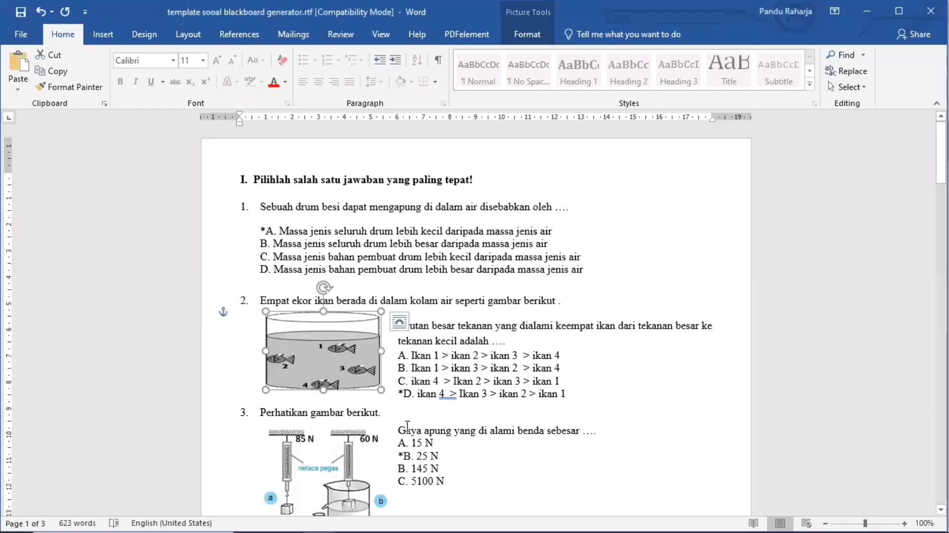
pyautogui.scroll(-1, 407, 426)
pyautogui.scroll(-1, 407, 427)
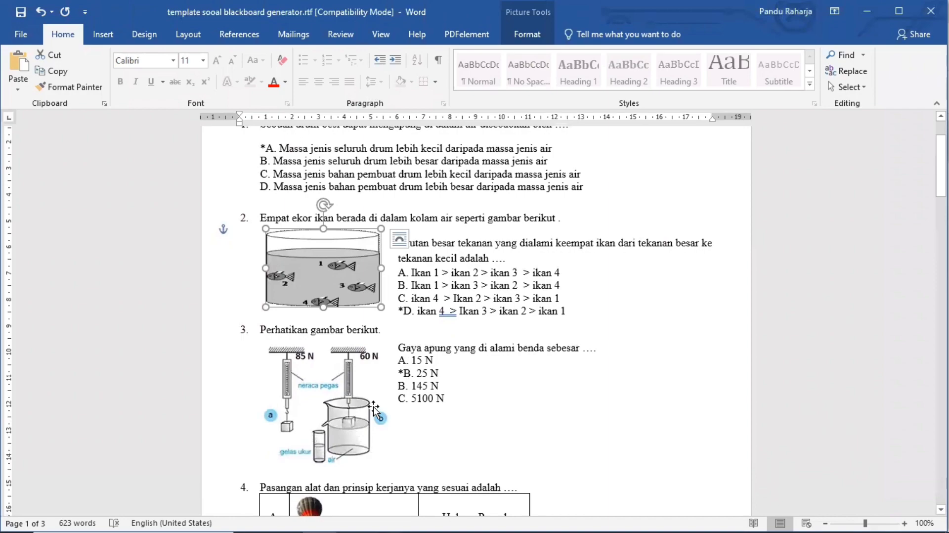
pyautogui.hotkey('alt', 'Tab')
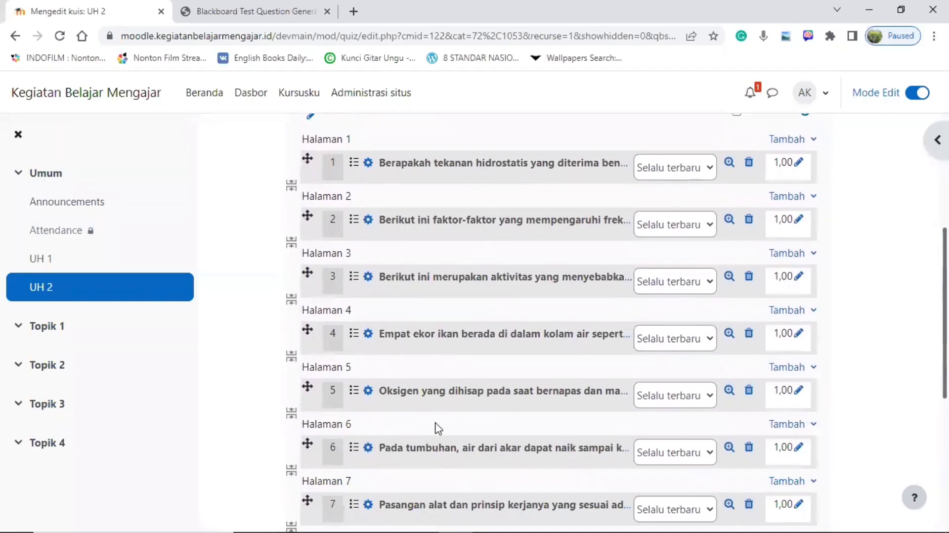
pyautogui.scroll(-1, 436, 428)
pyautogui.scroll(-2, 436, 428)
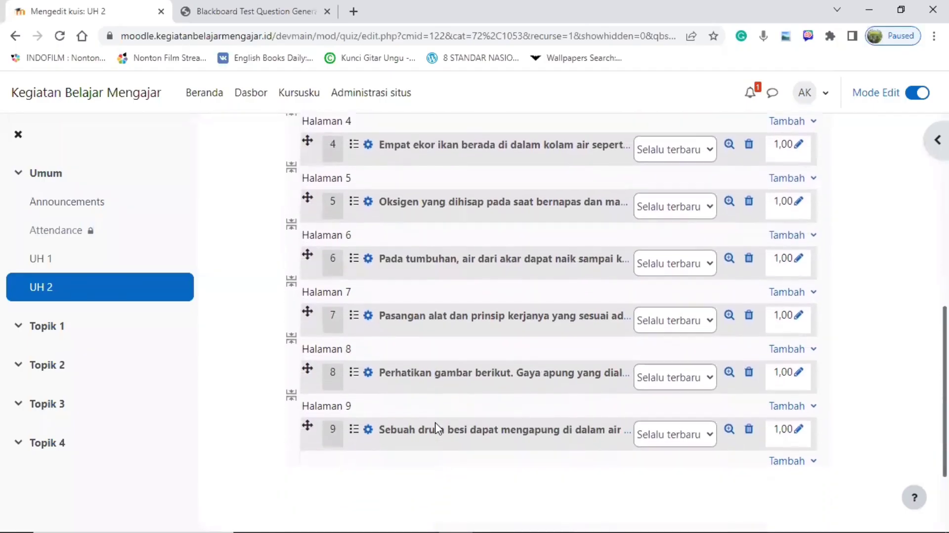
pyautogui.click(489, 374)
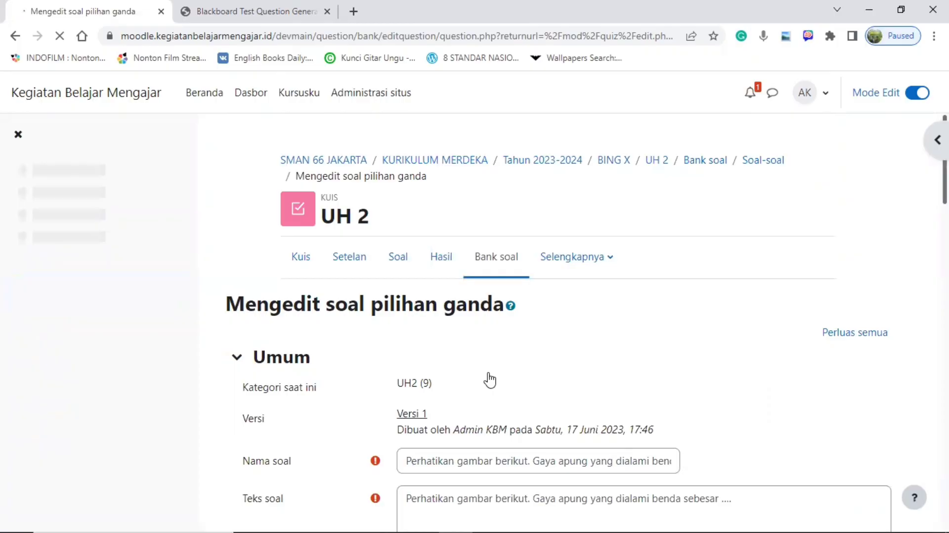
# Copy the spring balance picture of question 3 from the Word template and return to Moodle
pyautogui.hotkey('alt', 'Tab')
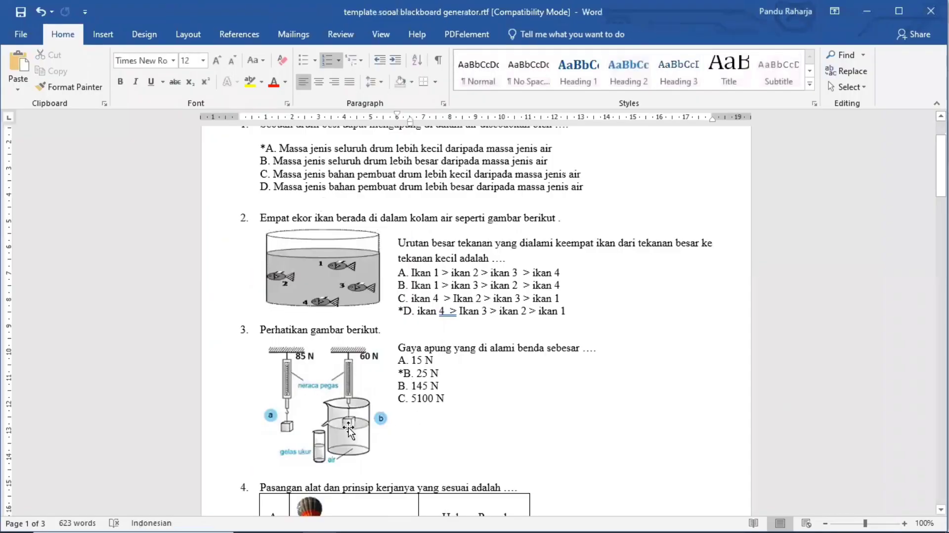
pyautogui.click(349, 431)
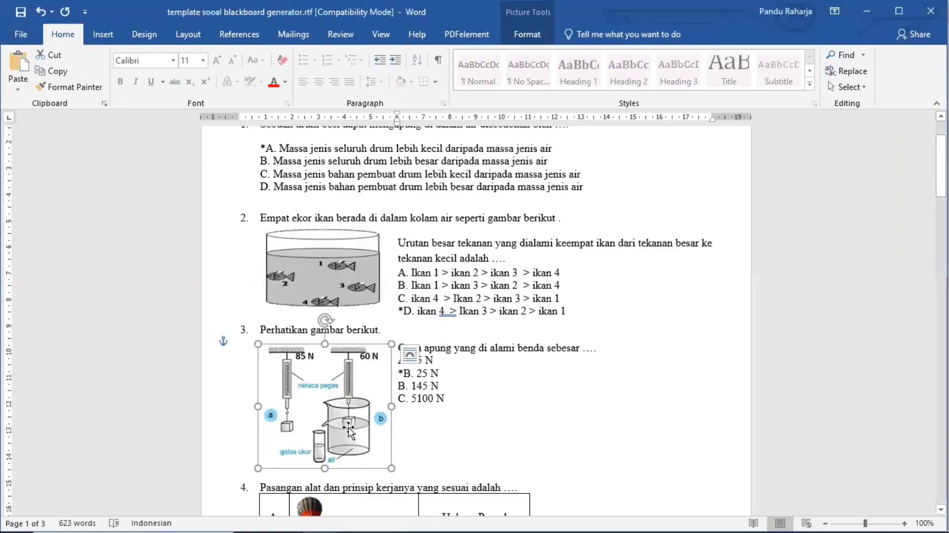
pyautogui.hotkey('alt', 'Tab')
# Paste the spring balance picture on its own line after "Perhatikan gambar berikut." in the question text and save the question
pyautogui.scroll(-6, 417, 450)
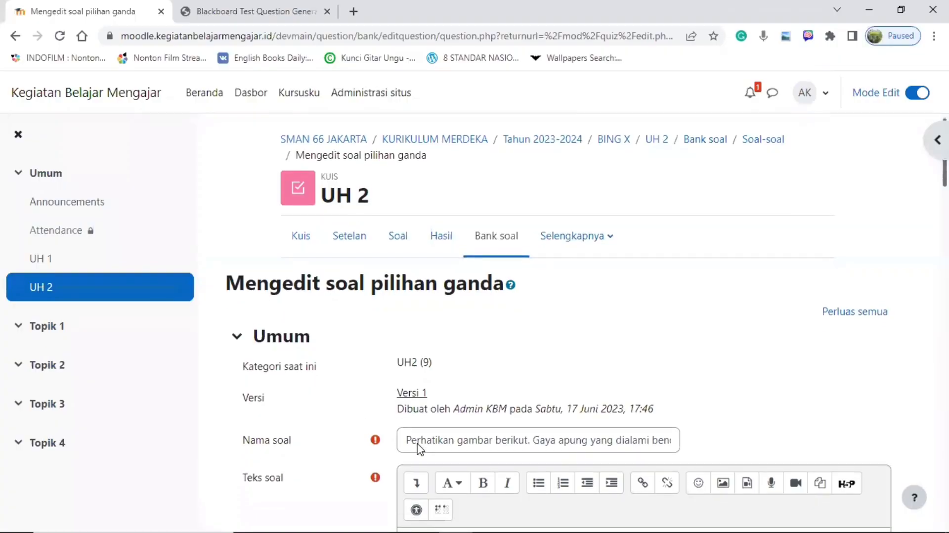
pyautogui.click(528, 183)
pyautogui.press('Return')
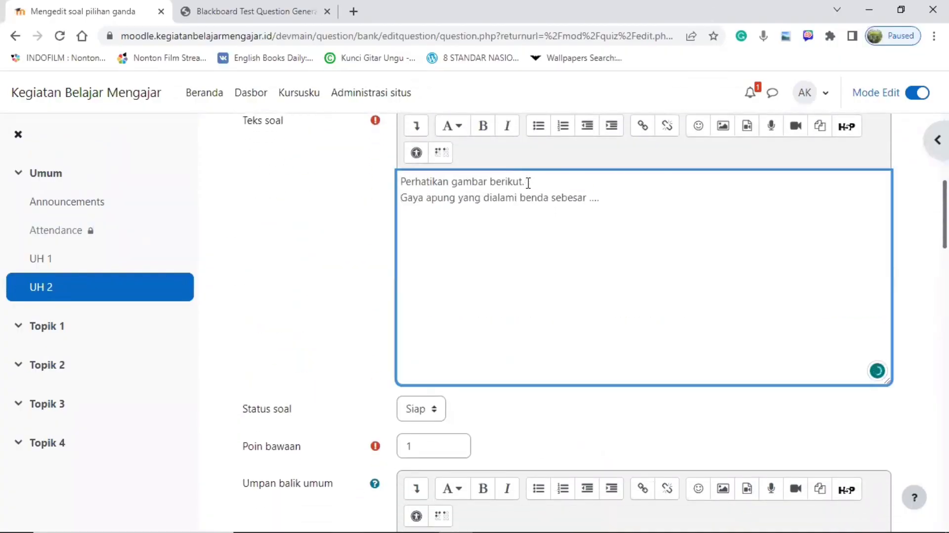
pyautogui.press('Return')
pyautogui.hotkey('ctrl', 'v')
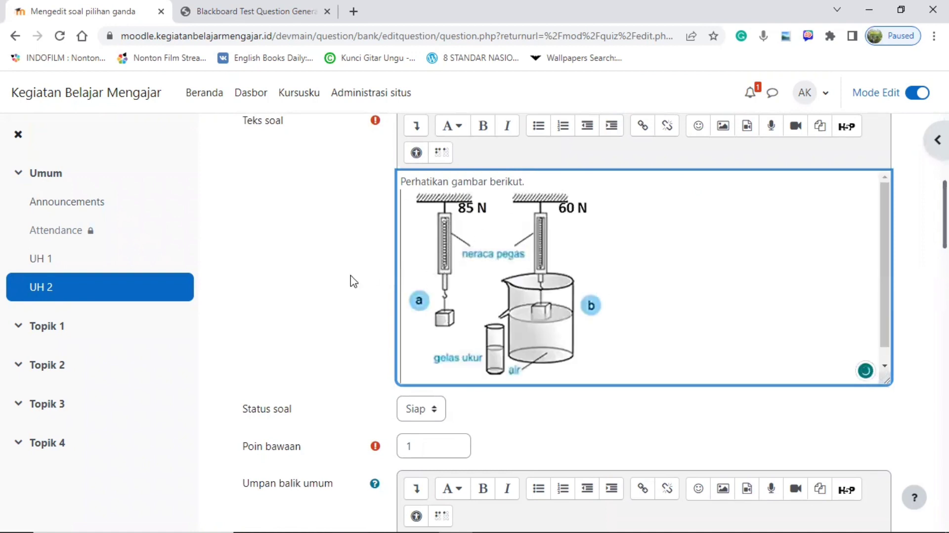
pyautogui.scroll(-20, 351, 279)
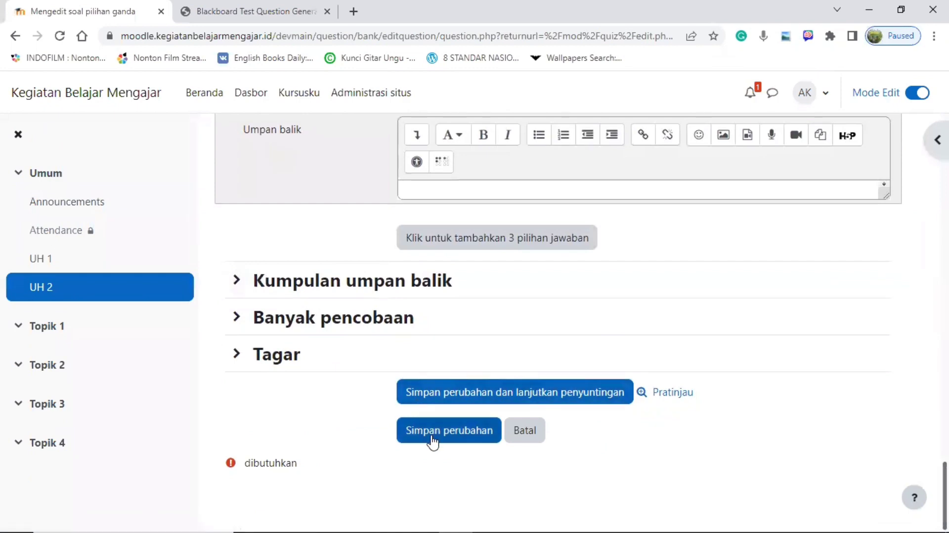
pyautogui.click(433, 437)
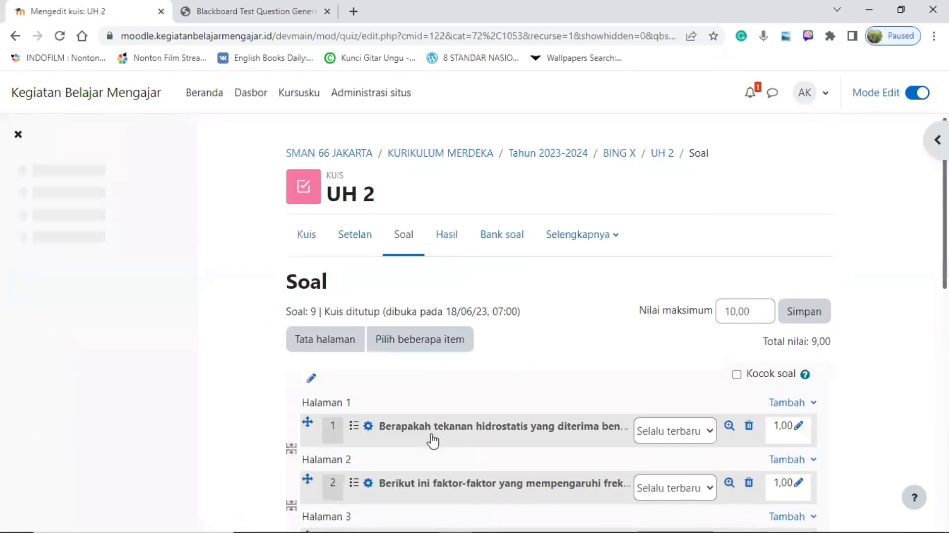
# Look over the UH 2 quiz's question list and enable question shuffling (Kocok soal)
pyautogui.scroll(-9, 433, 440)
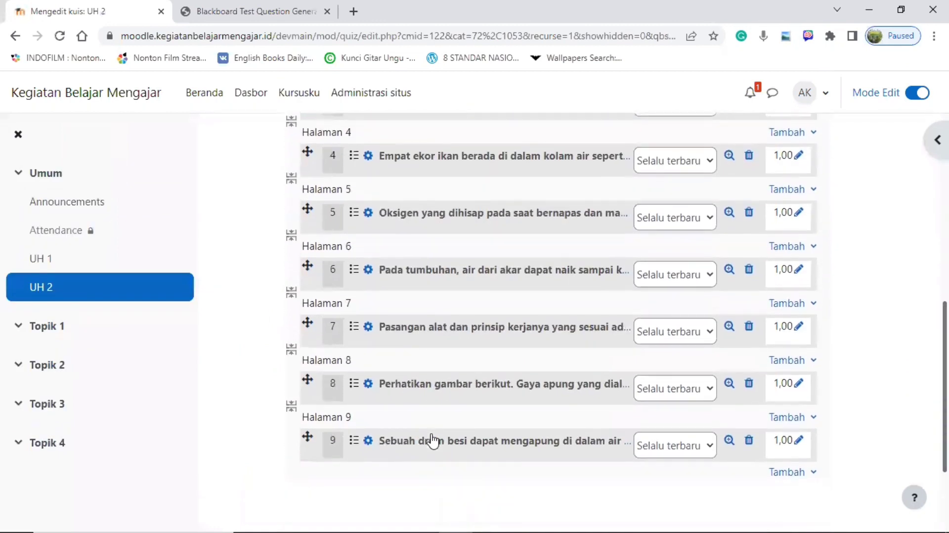
pyautogui.scroll(5, 433, 440)
pyautogui.scroll(-9, 435, 440)
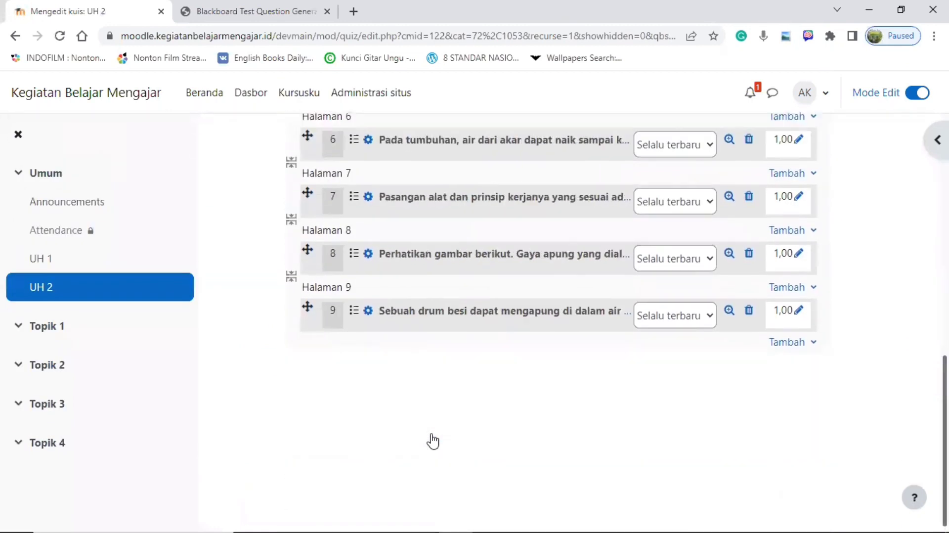
pyautogui.scroll(7, 434, 440)
pyautogui.scroll(5, 434, 441)
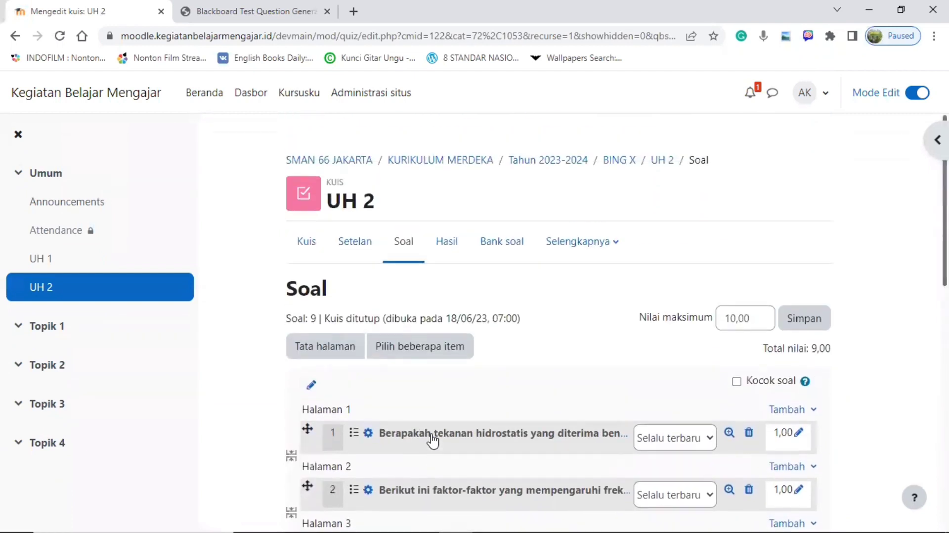
pyautogui.scroll(-1, 433, 440)
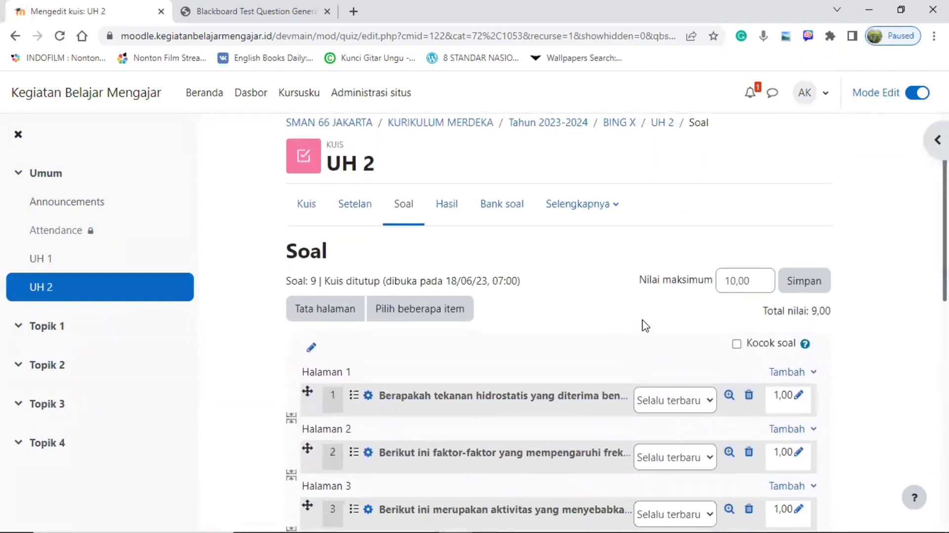
pyautogui.click(737, 344)
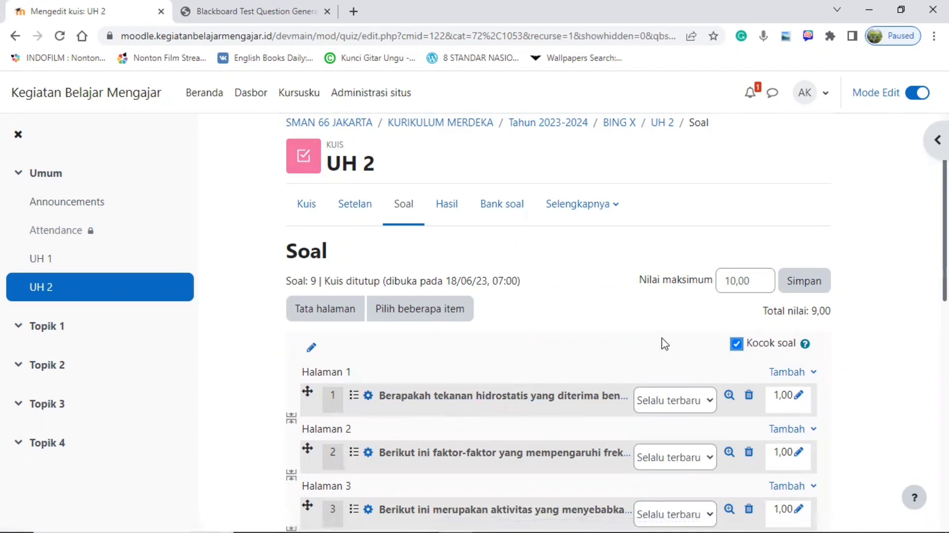
# Set the quiz's maximum grade (Nilai maksimum) to 100,00 and save it
pyautogui.click(731, 280)
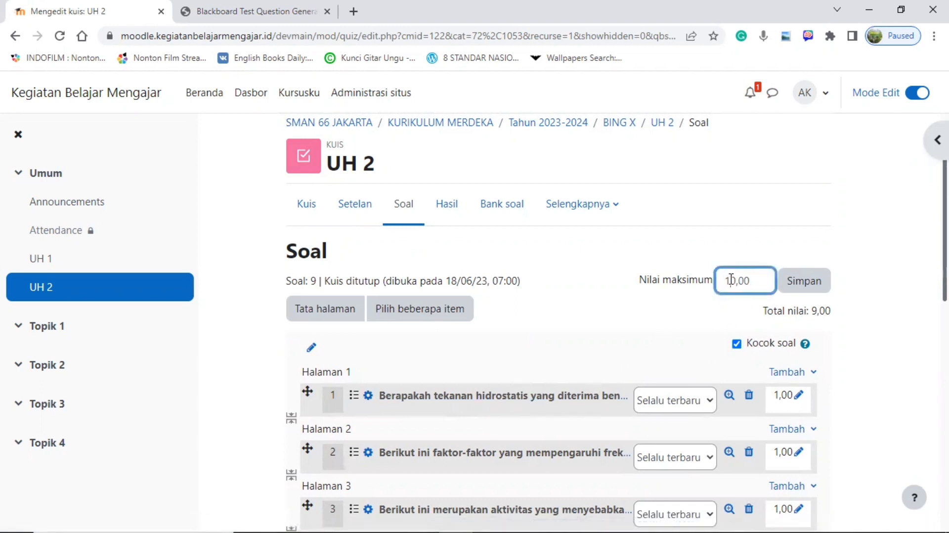
pyautogui.write('0')
pyautogui.click(819, 285)
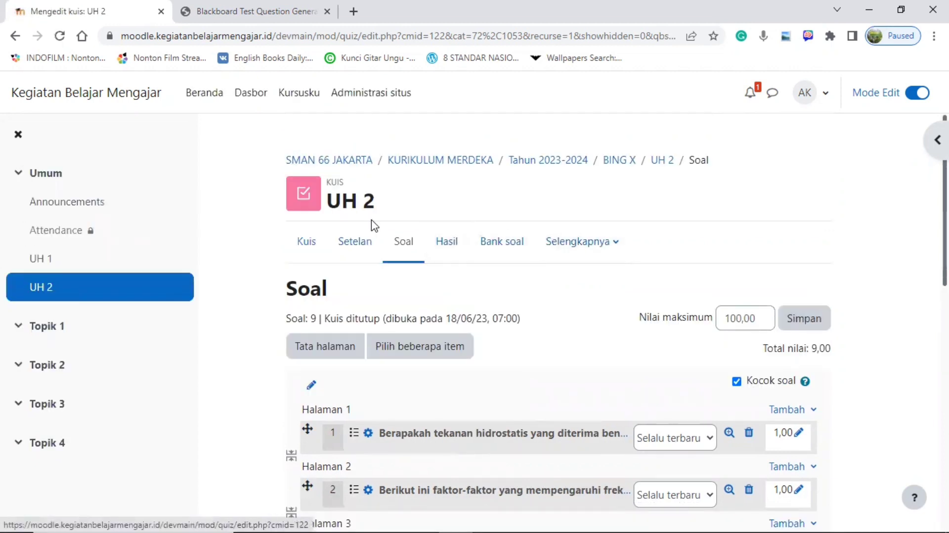
# Start a preview of the UH 2 quiz and check the first question with its picture and answer options
pyautogui.click(307, 246)
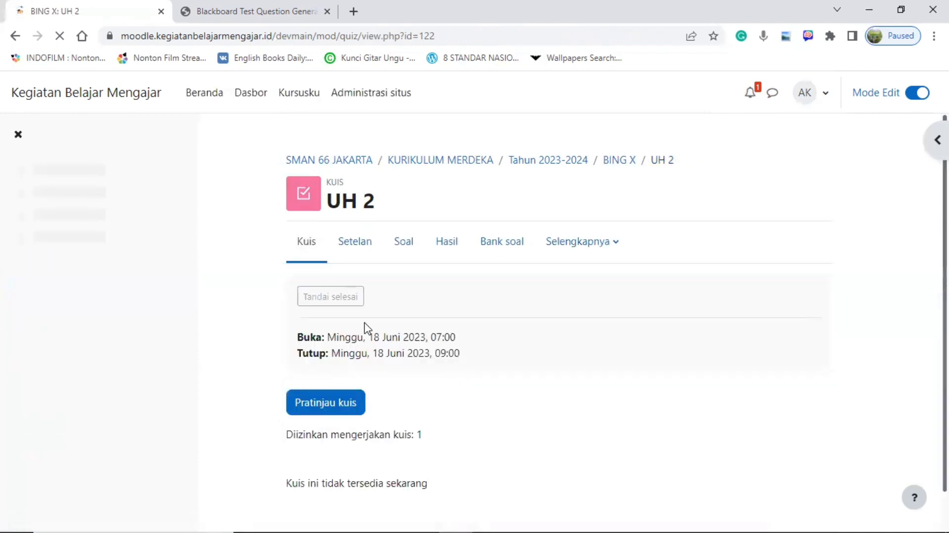
pyautogui.scroll(-2, 365, 324)
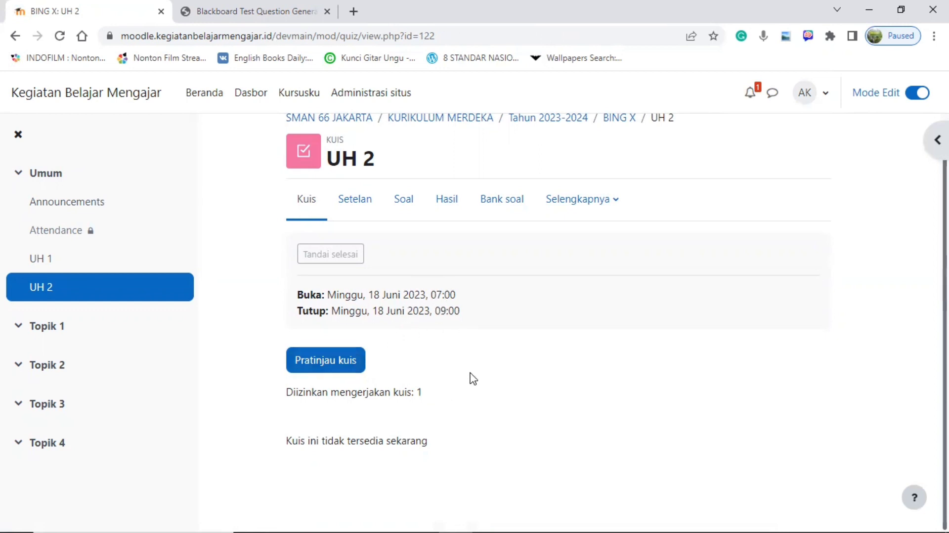
pyautogui.click(332, 365)
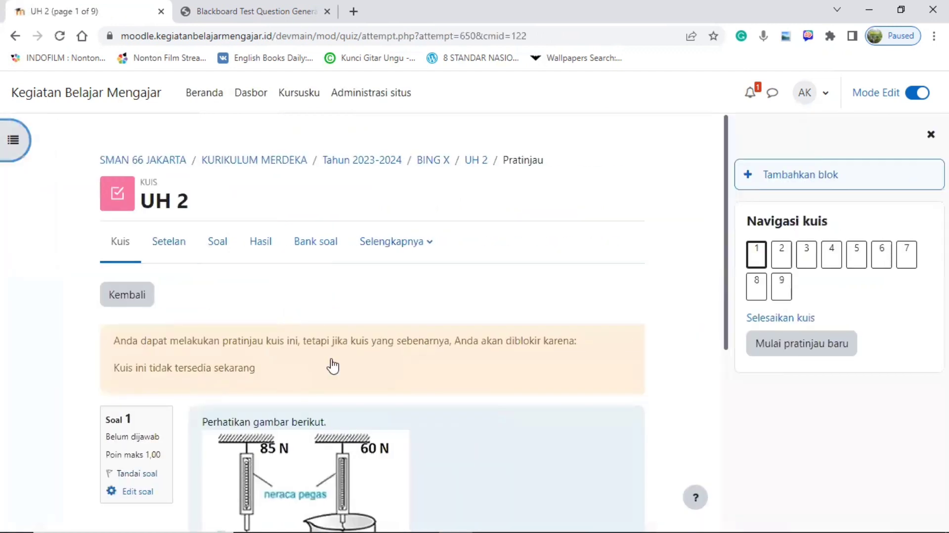
pyautogui.scroll(-5, 332, 366)
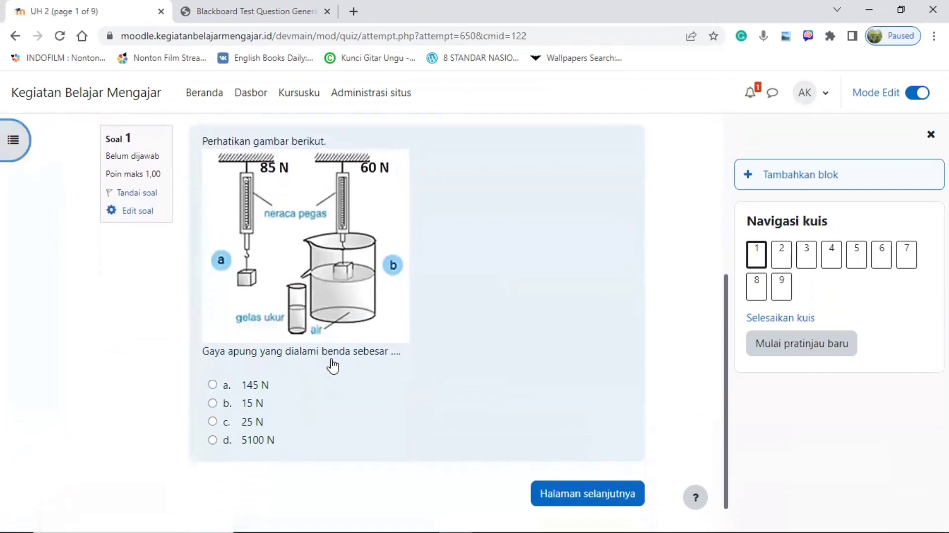
pyautogui.scroll(2, 333, 366)
pyautogui.scroll(-2, 333, 366)
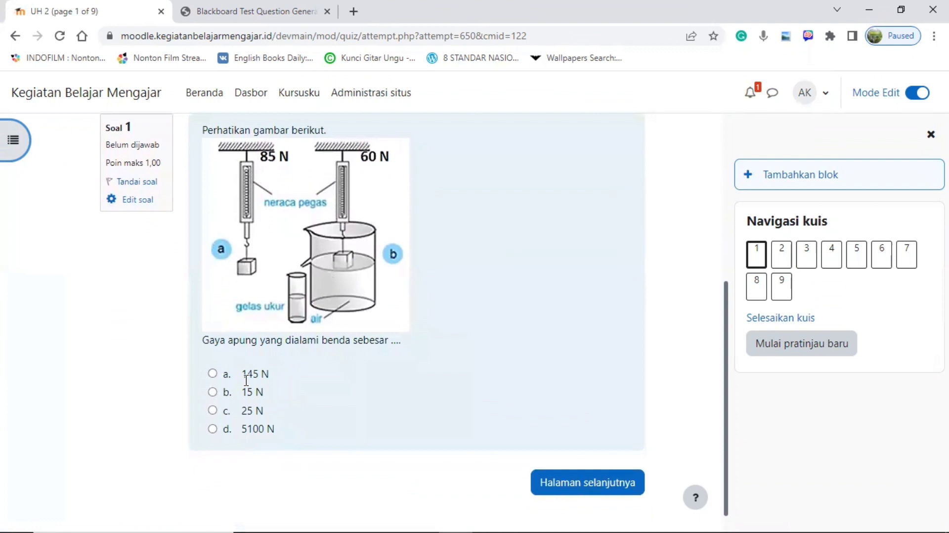
# Answer preview question 1 with 25 N and question 2 with 35 N/m2, advancing to the following page each time
pyautogui.click(213, 410)
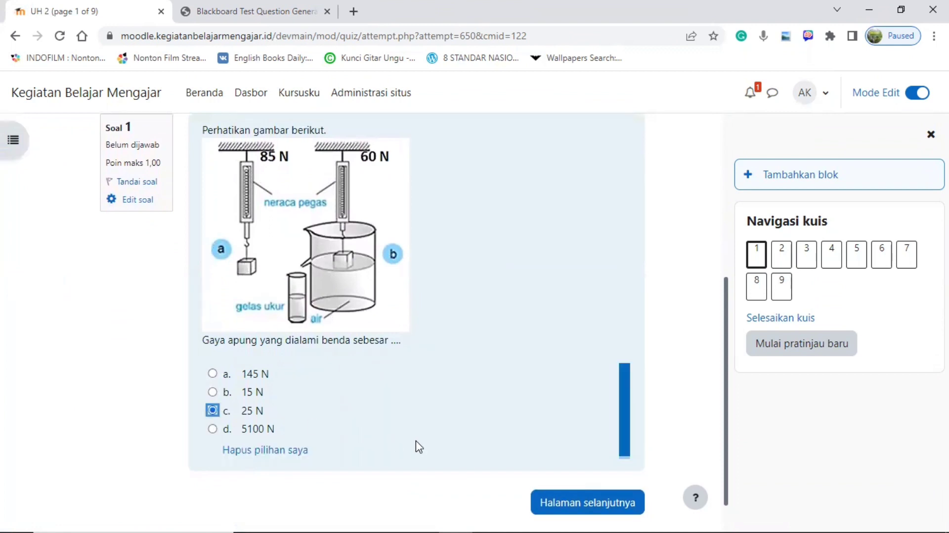
pyautogui.click(546, 498)
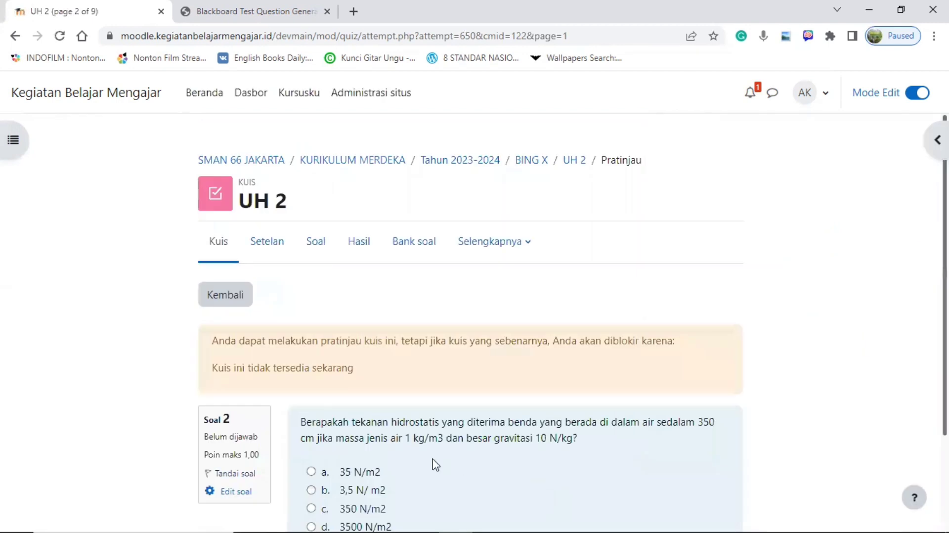
pyautogui.scroll(-2, 436, 465)
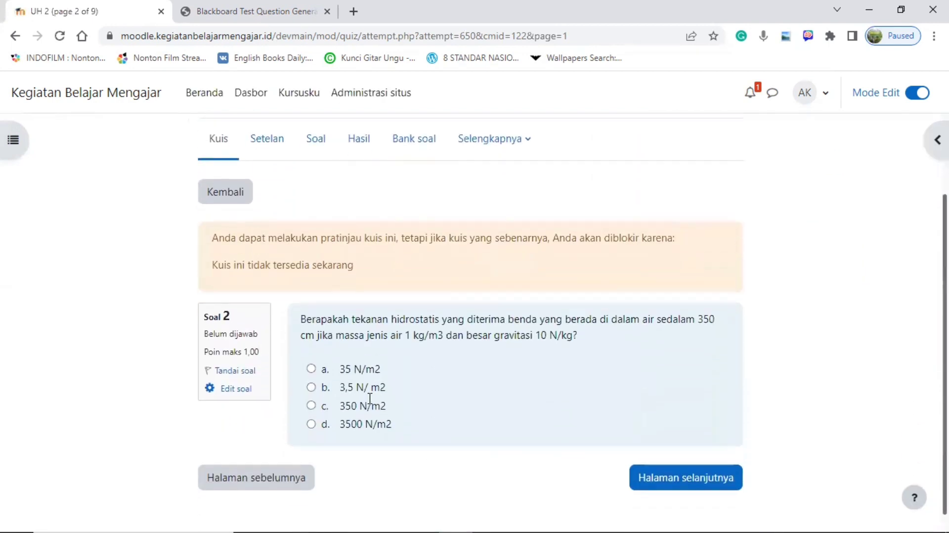
pyautogui.click(313, 370)
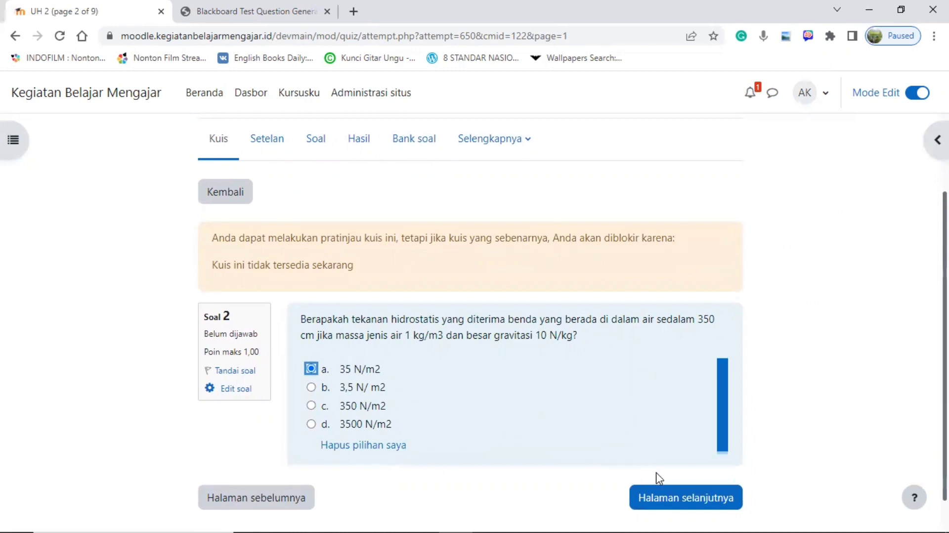
pyautogui.click(661, 500)
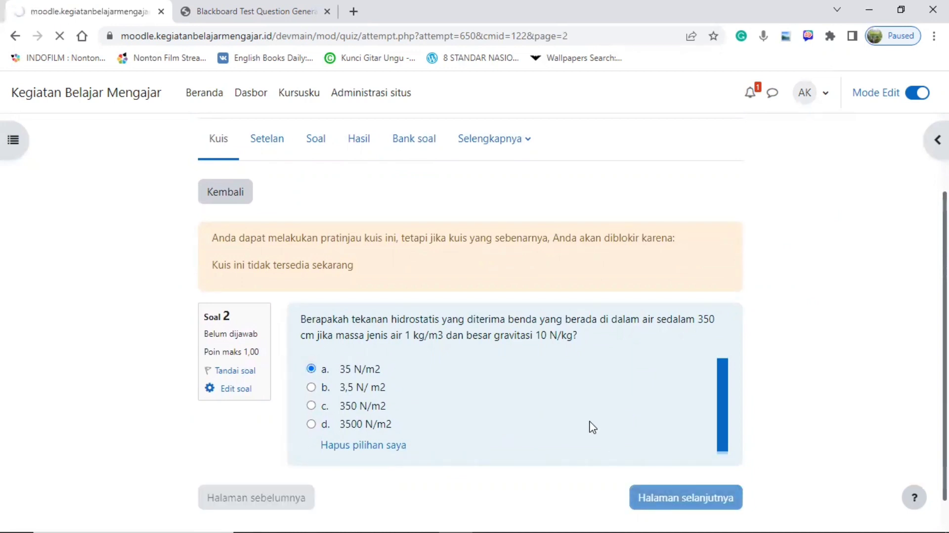
# Leave the quiz preview and look over the opening times and previous attempt summary on the UH 2 page
pyautogui.scroll(-3, 592, 426)
pyautogui.scroll(3, 588, 424)
pyautogui.click(235, 292)
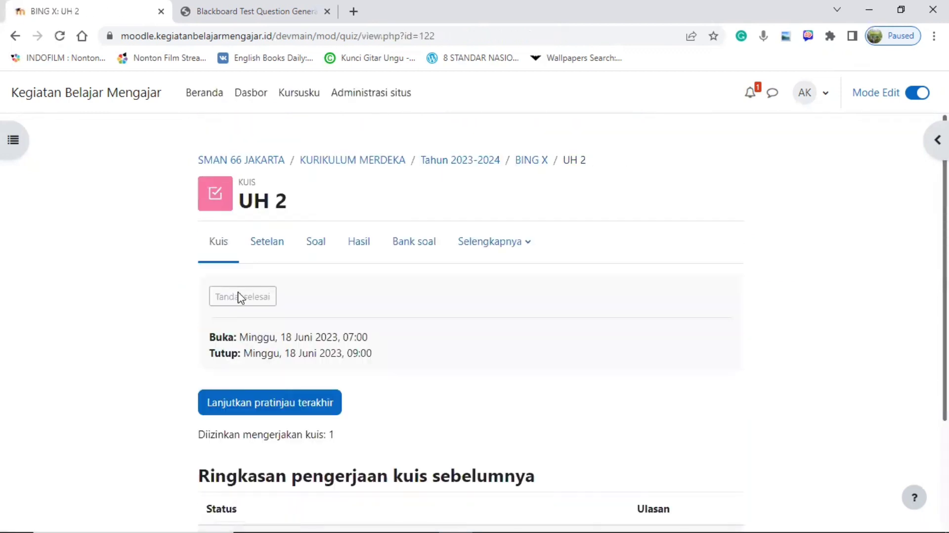
pyautogui.scroll(-3, 404, 361)
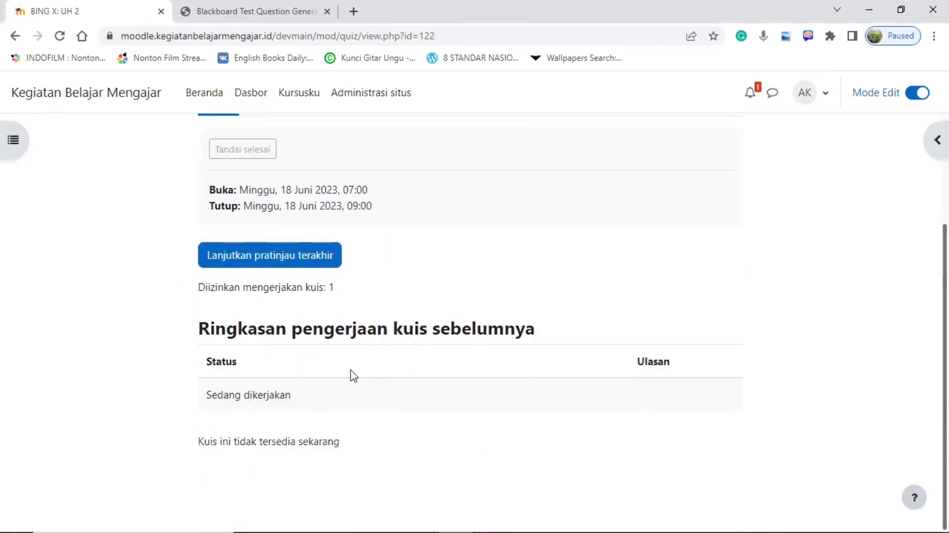
pyautogui.scroll(2, 354, 376)
pyautogui.scroll(-2, 349, 361)
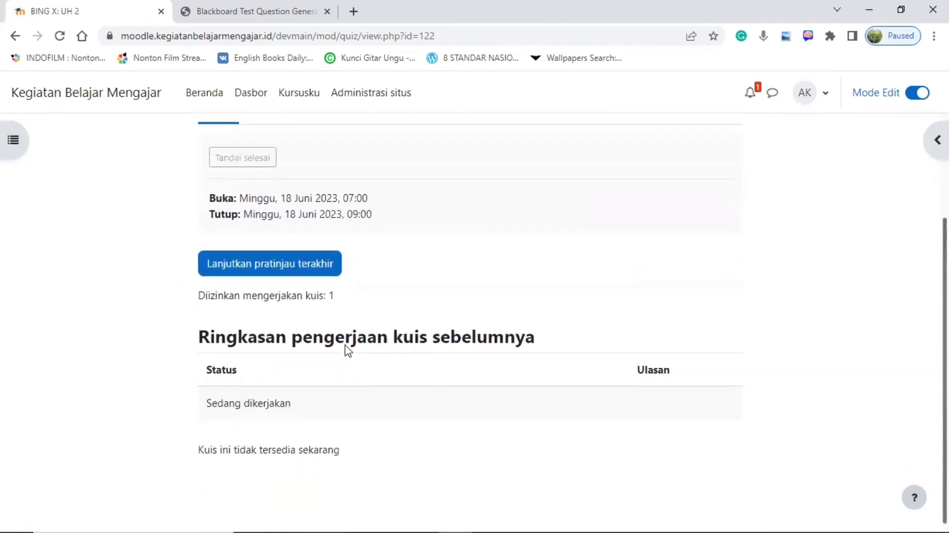
pyautogui.scroll(3, 349, 351)
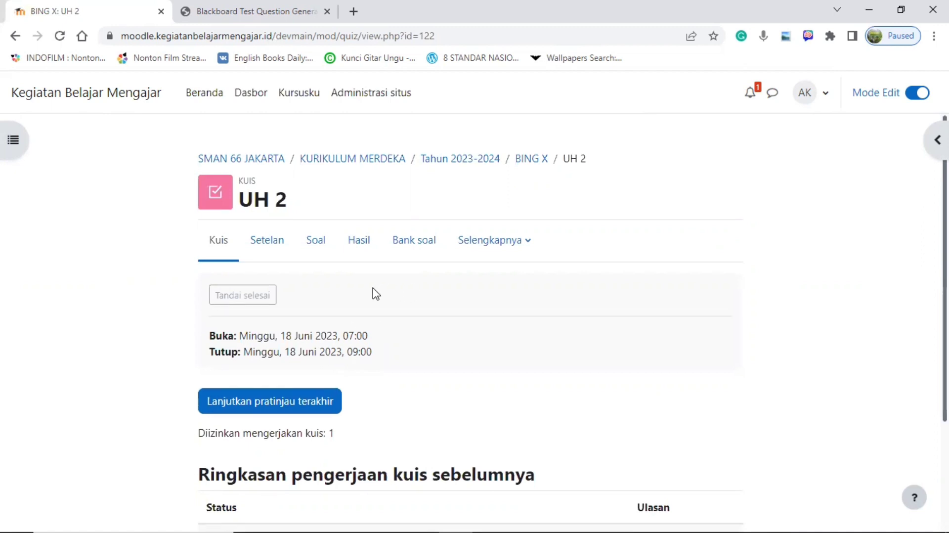
pyautogui.scroll(-2, 373, 293)
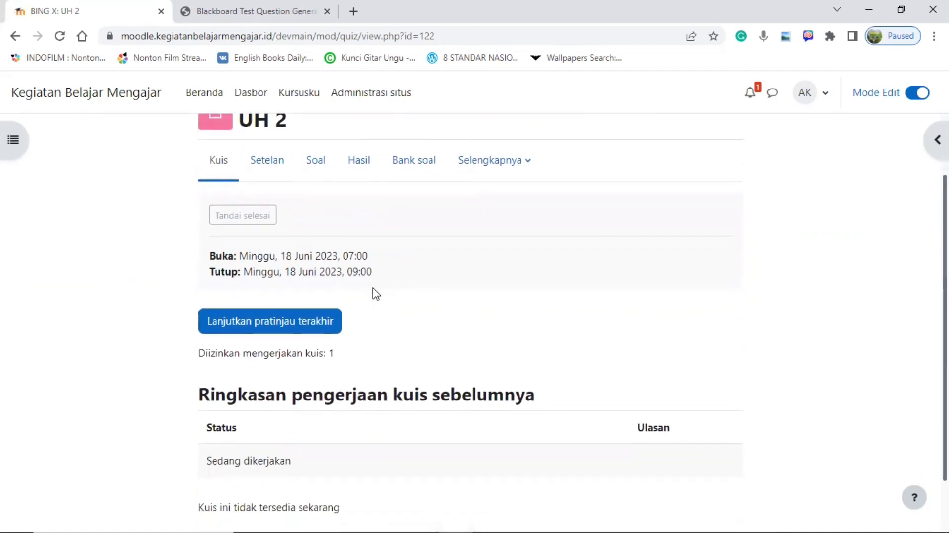
# Review the formatted questions in the Blackboard question generator and the asterisk-marked answer of question 1 in the Word template
pyautogui.click(265, 7)
pyautogui.scroll(-2, 329, 182)
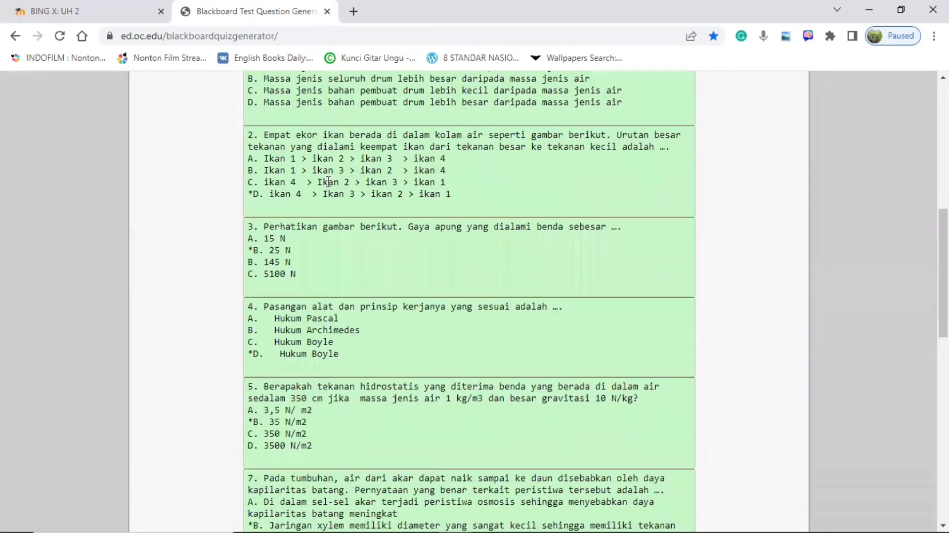
pyautogui.scroll(-2, 328, 182)
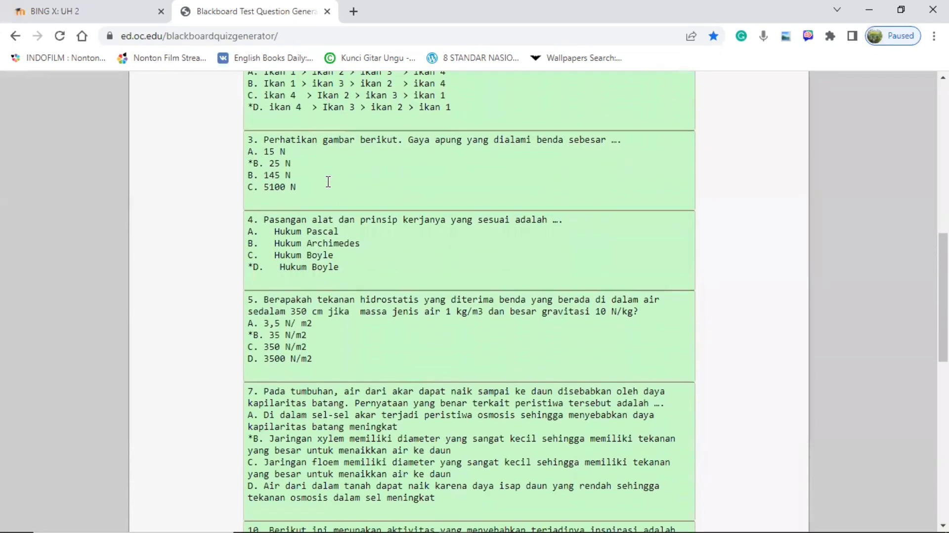
pyautogui.click(329, 519)
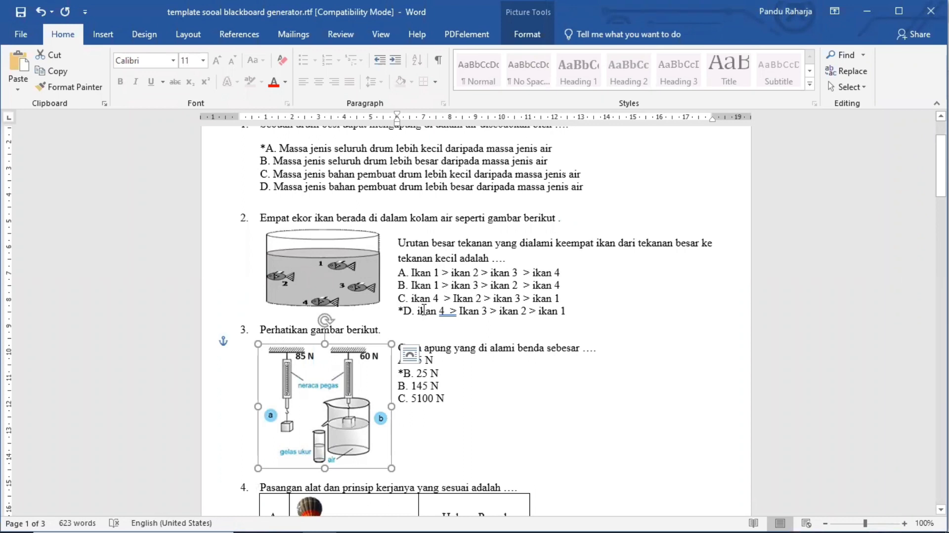
pyautogui.scroll(3, 424, 310)
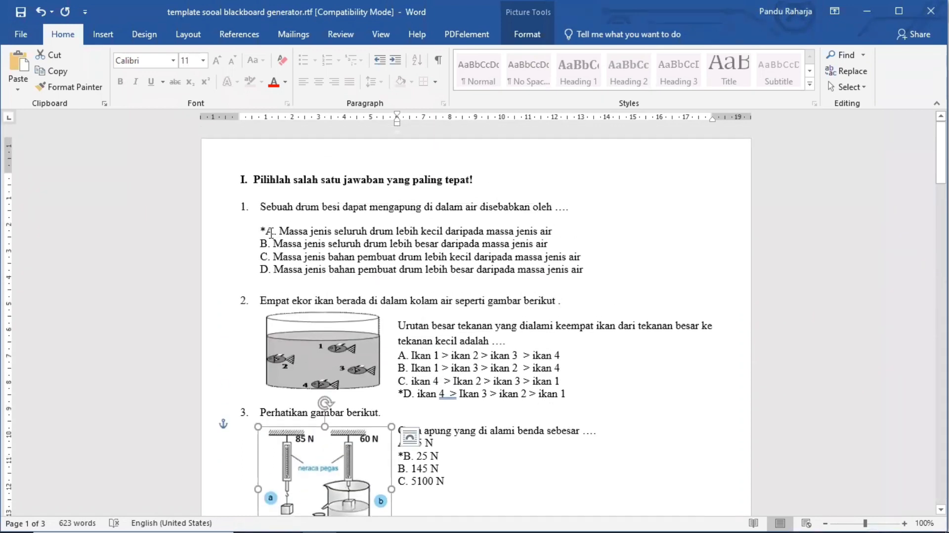
pyautogui.click(267, 231)
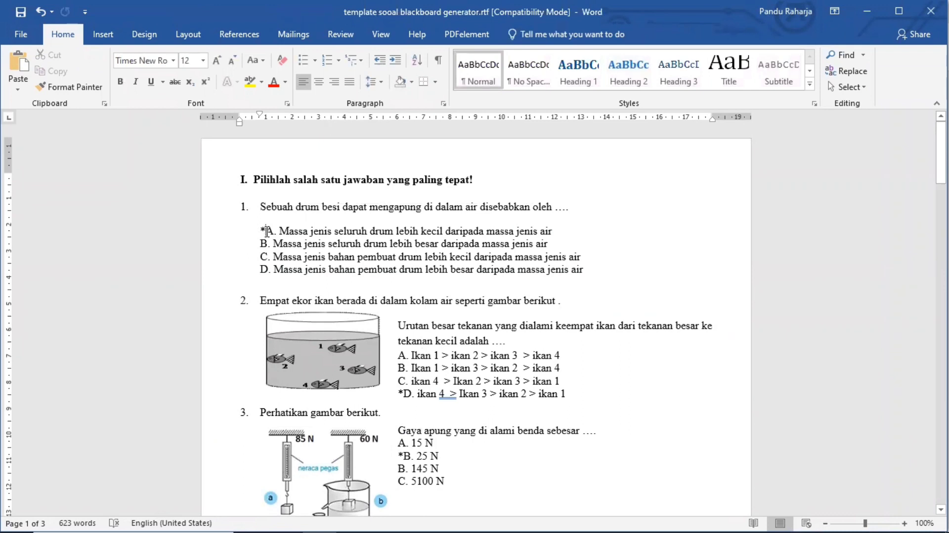
pyautogui.click(285, 209)
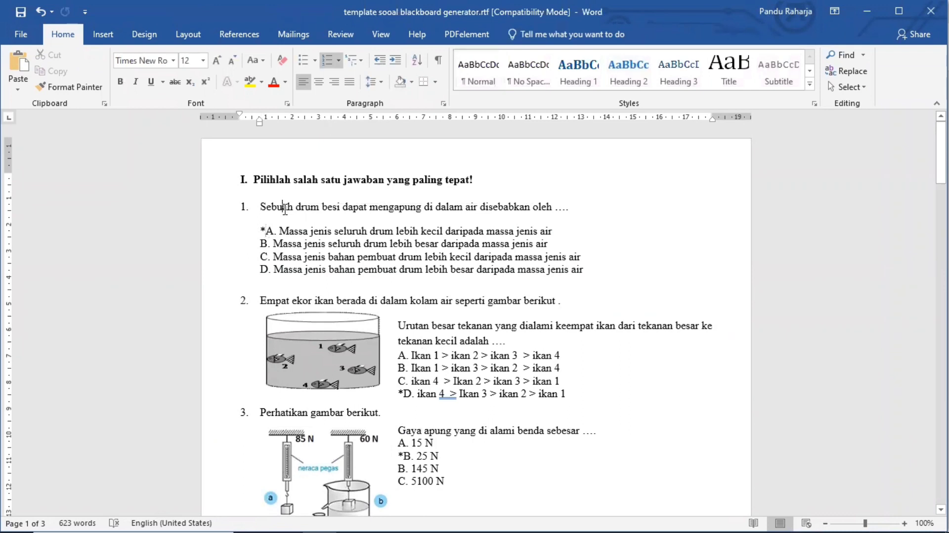
pyautogui.press('Down')
pyautogui.press('Up')
pyautogui.press('Down')
pyautogui.press('Up')
pyautogui.press('Down')
pyautogui.press('Down')
pyautogui.press('Up')
pyautogui.press('Down')
pyautogui.press('Down')
pyautogui.press('Down')
pyautogui.press('Down')
pyautogui.press('Down')
pyautogui.press('Down')
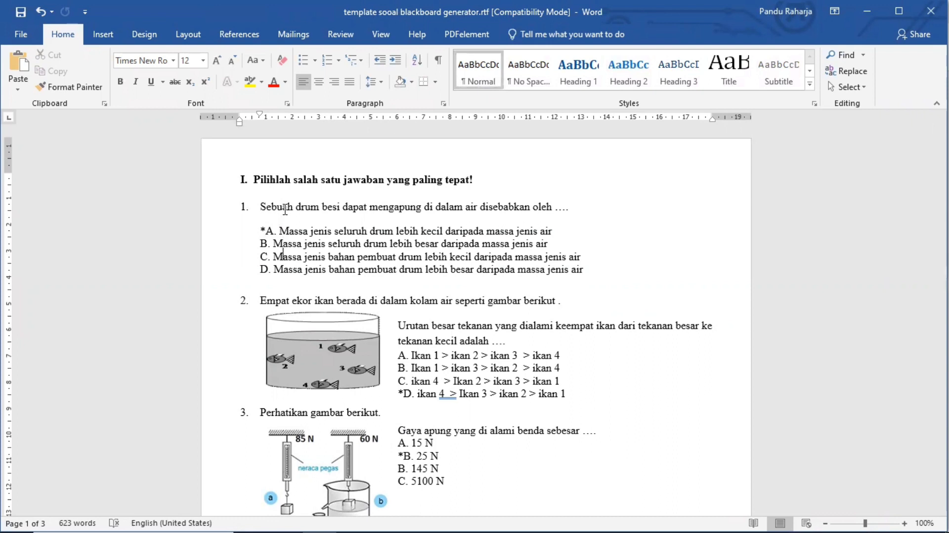
pyautogui.press('Up')
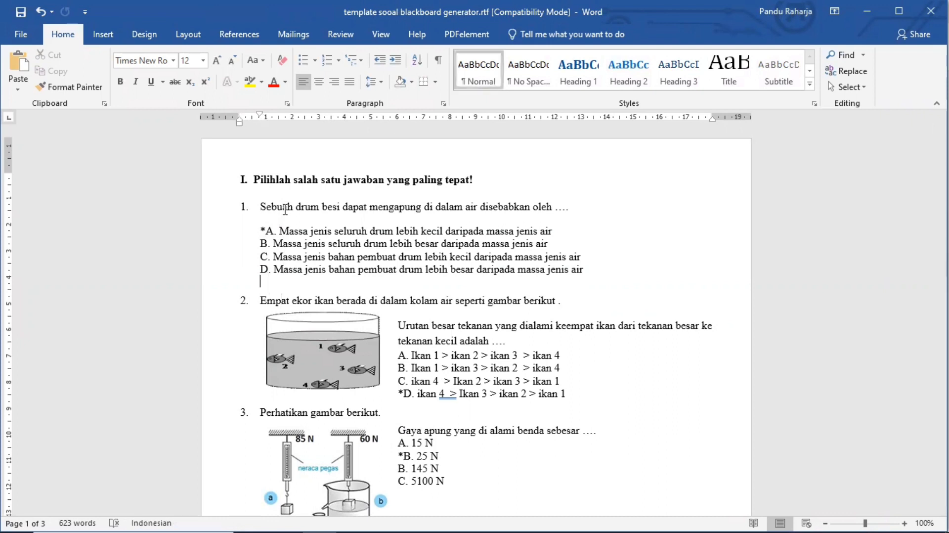
pyautogui.press('Down')
pyautogui.press('Down')
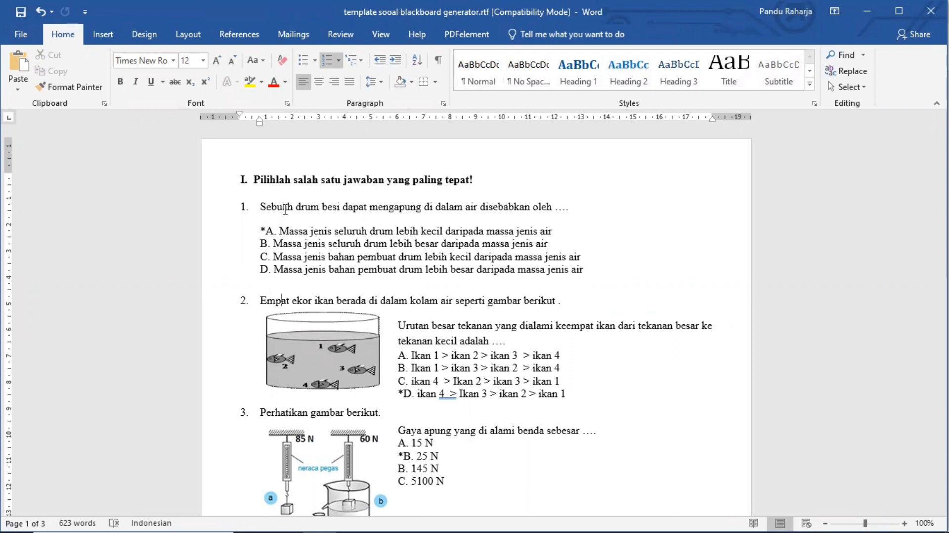
pyautogui.press('Up')
pyautogui.press('Up')
pyautogui.press('Up')
pyautogui.press('Up')
pyautogui.press('Up')
pyautogui.press('Up')
pyautogui.hotkey('shift', 'Right')
pyautogui.hotkey('shift', 'Right')
pyautogui.hotkey('shift', 'Right')
pyautogui.hotkey('shift', 'Right')
pyautogui.hotkey('shift', 'Right')
pyautogui.hotkey('shift', 'Right')
pyautogui.hotkey('shift', 'Right')
pyautogui.hotkey('shift', 'Right')
pyautogui.hotkey('shift', 'Right')
pyautogui.hotkey('shift', 'Right')
pyautogui.hotkey('shift', 'Right')
pyautogui.hotkey('shift', 'Right')
pyautogui.hotkey('shift', 'Right')
pyautogui.hotkey('shift', 'Right')
pyautogui.hotkey('shift', 'Right')
pyautogui.hotkey('shift', 'Right')
pyautogui.hotkey('shift', 'Right')
pyautogui.hotkey('shift', 'Right')
pyautogui.hotkey('shift', 'Right')
pyautogui.hotkey('shift', 'Right')
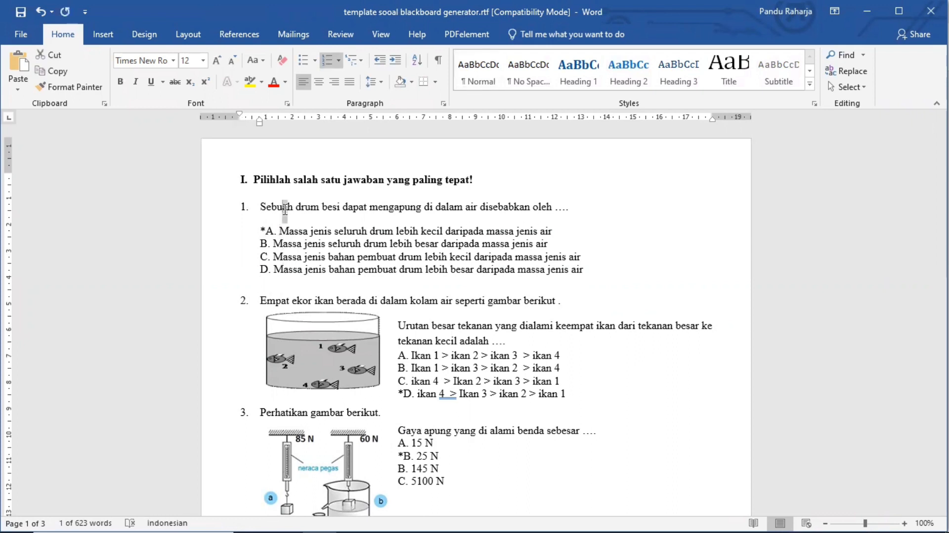
pyautogui.press('Left')
pyautogui.press('Right')
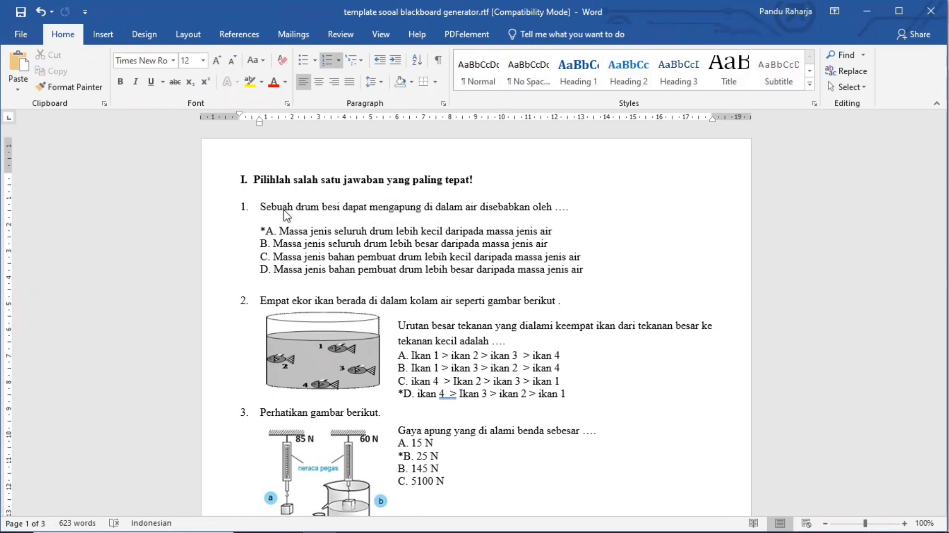
pyautogui.press('Home')
pyautogui.press('Up')
pyautogui.press('Up')
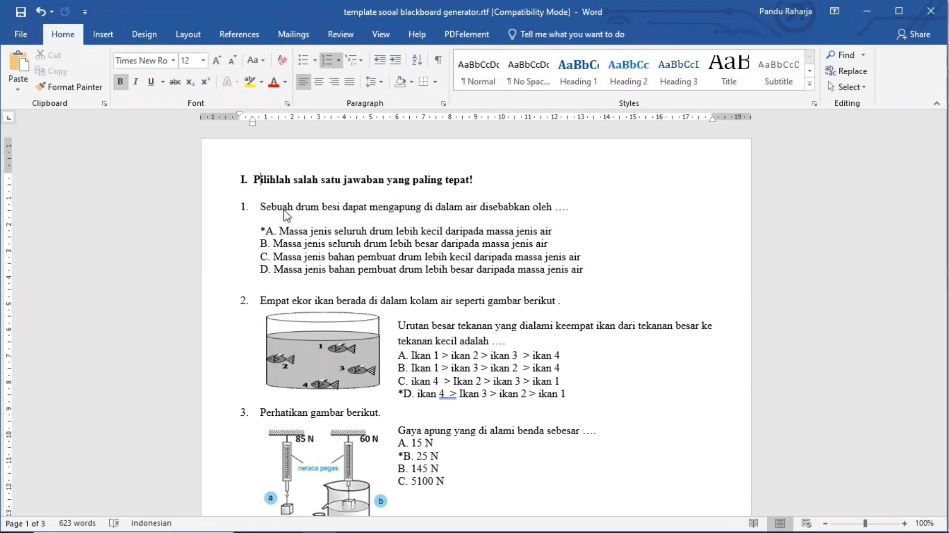
pyautogui.click(242, 194)
pyautogui.click(297, 207)
pyautogui.click(324, 231)
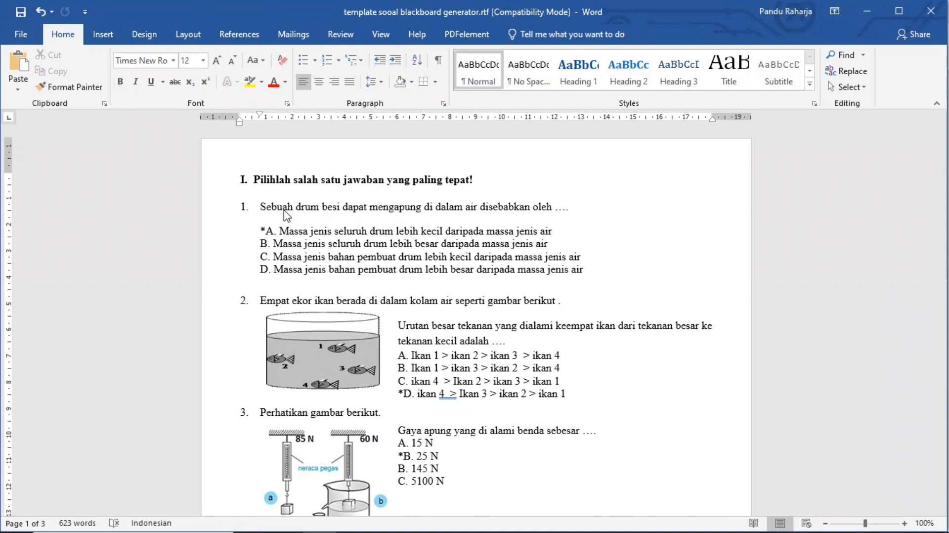
pyautogui.hotkey('shift', 'Right')
pyautogui.hotkey('shift', 'Right')
pyautogui.hotkey('shift', 'Right')
pyautogui.hotkey('shift', 'Right')
pyautogui.hotkey('shift', 'Right')
pyautogui.hotkey('shift', 'Right')
pyautogui.hotkey('shift', 'Right')
pyautogui.hotkey('shift', 'Right')
pyautogui.hotkey('shift', 'Right')
pyautogui.hotkey('shift', 'Right')
pyautogui.hotkey('shift', 'Right')
pyautogui.hotkey('shift', 'Right')
pyautogui.hotkey('shift', 'Right')
pyautogui.hotkey('shift', 'Right')
pyautogui.hotkey('shift', 'Right')
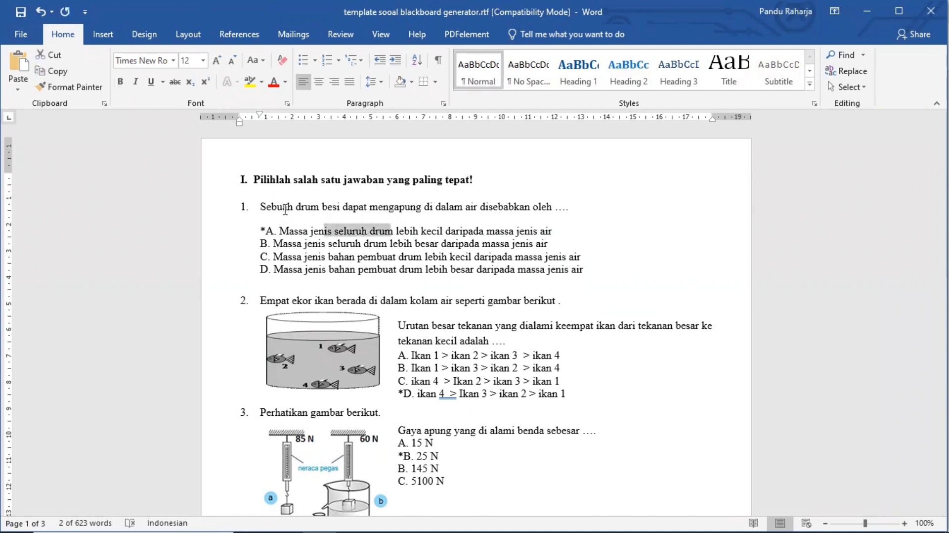
pyautogui.hotkey('shift', 'Right')
pyautogui.hotkey('shift', 'Right')
pyautogui.hotkey('shift', 'Right')
pyautogui.hotkey('shift', 'Right')
pyautogui.hotkey('shift', 'Right')
pyautogui.hotkey('shift', 'Right')
pyautogui.hotkey('shift', 'Right')
pyautogui.hotkey('shift', 'Right')
pyautogui.press('Right')
pyautogui.press('Right')
pyautogui.press('Right')
pyautogui.press('Right')
pyautogui.press('Up')
pyautogui.press('Down')
pyautogui.press('Up')
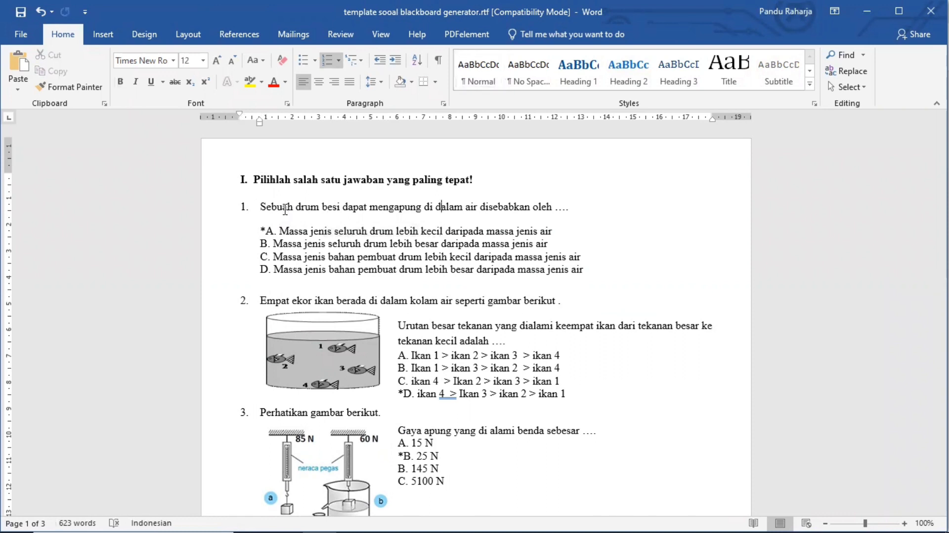
pyautogui.press('Down')
pyautogui.press('Up')
pyautogui.press('Down')
pyautogui.press('Down')
pyautogui.press('Down')
pyautogui.press('Down')
pyautogui.hotkey('shift', 'Right')
pyautogui.hotkey('shift', 'Right')
pyautogui.hotkey('shift', 'Right')
pyautogui.hotkey('shift', 'Right')
pyautogui.hotkey('shift', 'Right')
pyautogui.hotkey('shift', 'Right')
pyautogui.hotkey('shift', 'Right')
pyautogui.hotkey('shift', 'Right')
pyautogui.hotkey('shift', 'Right')
pyautogui.hotkey('shift', 'Right')
pyautogui.hotkey('shift', 'Right')
pyautogui.hotkey('shift', 'Right')
pyautogui.hotkey('shift', 'Right')
pyautogui.hotkey('shift', 'Right')
pyautogui.hotkey('shift', 'Right')
pyautogui.hotkey('shift', 'Right')
pyautogui.hotkey('shift', 'Right')
pyautogui.hotkey('shift', 'Right')
pyautogui.hotkey('shift', 'Right')
pyautogui.press('Right')
pyautogui.press('Down')
pyautogui.press('Down')
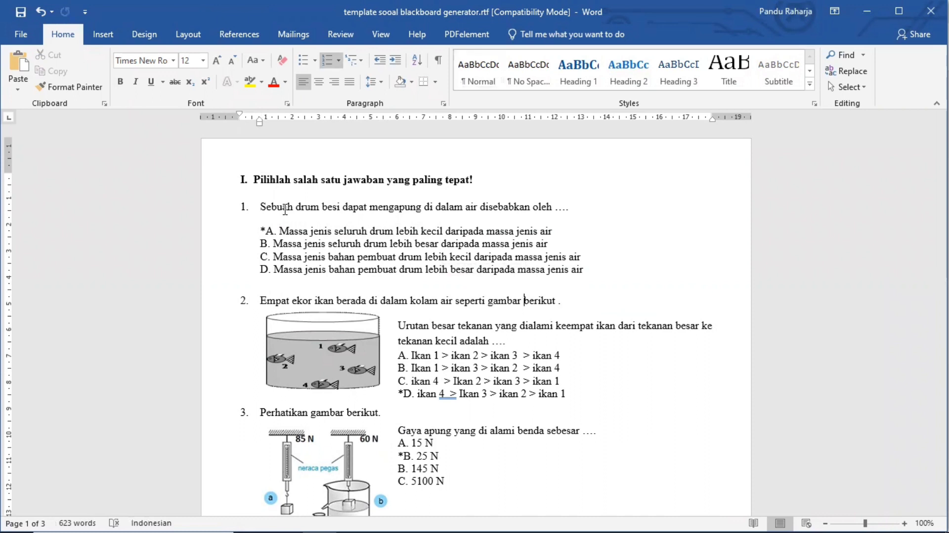